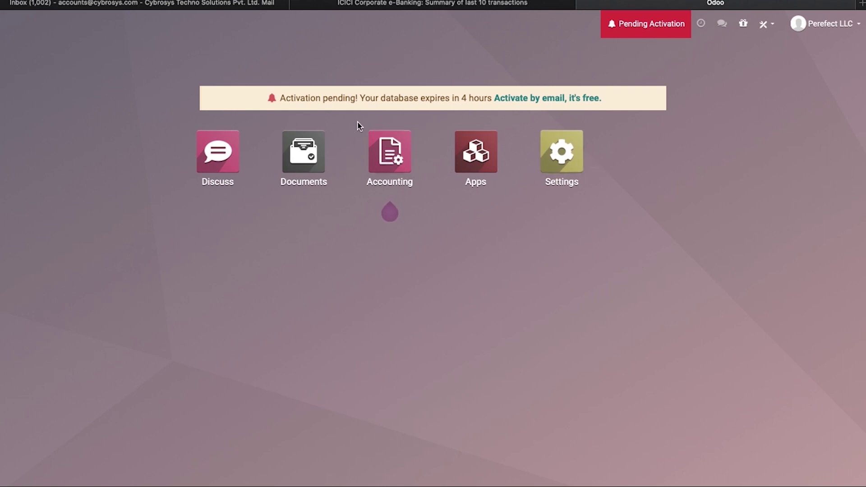
Open Accounting and start the company data setup for PERFECTLLC.COM.
{"action": "left_click", "coordinate": [383, 152]}
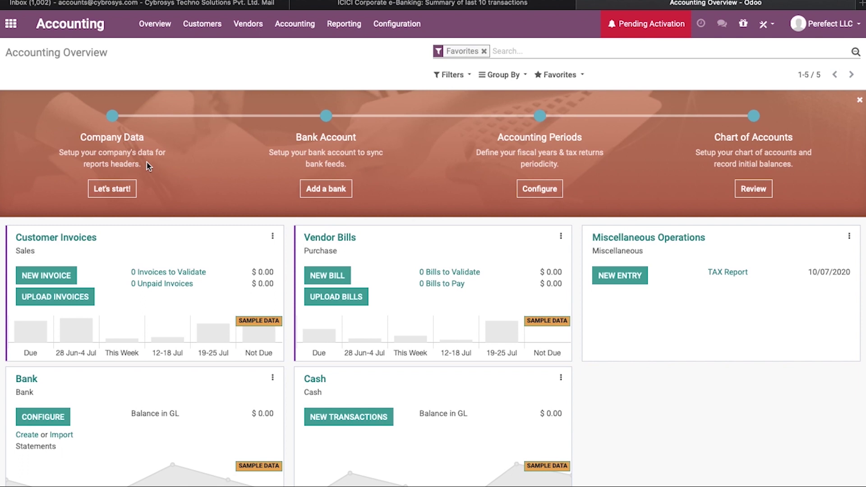
{"action": "left_click", "coordinate": [130, 189]}
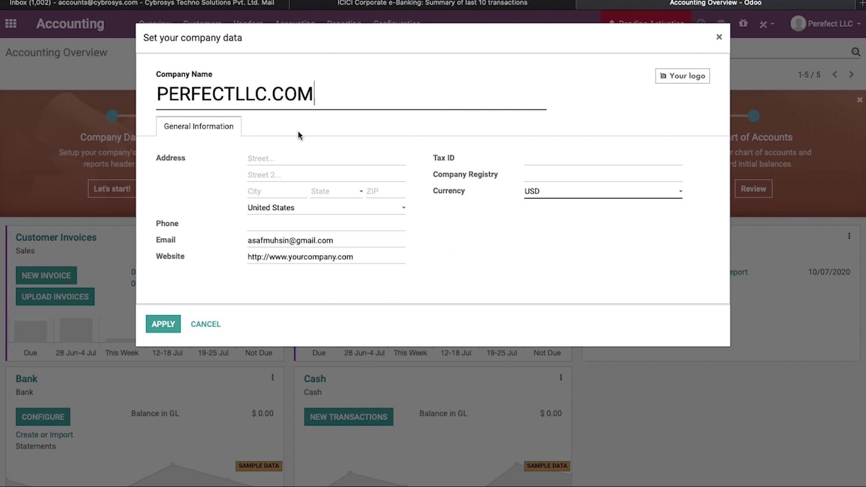
Enter the company's street address, second address line, phone number, tax ID and registry number.
{"action": "left_click", "coordinate": [287, 161]}
{"action": "type", "text": "KINFRA TEC"}
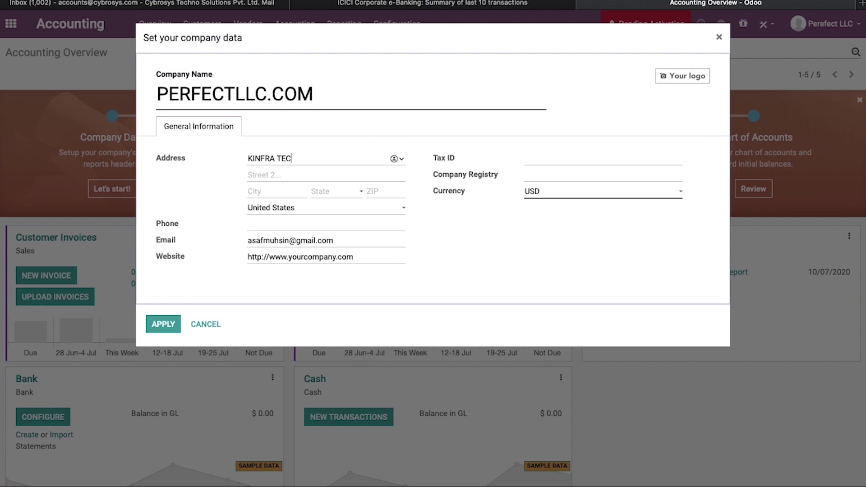
{"action": "type", "text": "HNOPARK"}
{"action": "left_click", "coordinate": [281, 176]}
{"action": "type", "text": "GFDJKJHDKKLLDJJ"}
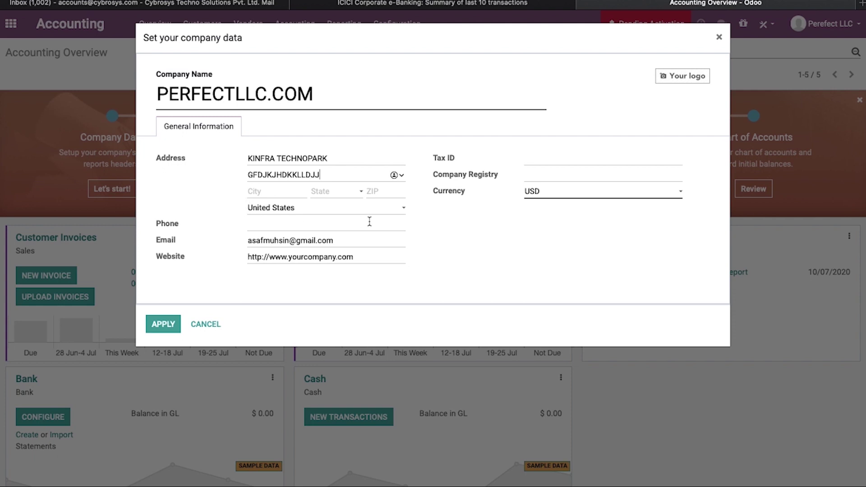
{"action": "left_click", "coordinate": [325, 228]}
{"action": "type", "text": "525678U987"}
{"action": "left_click", "coordinate": [541, 160]}
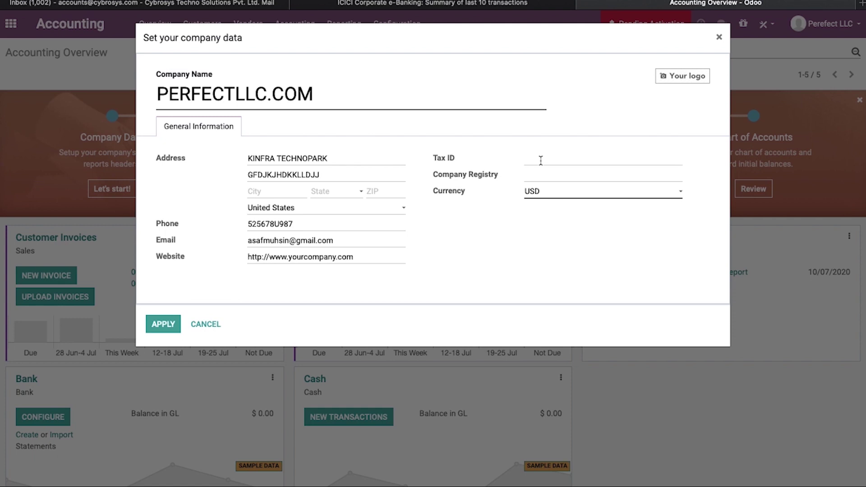
{"action": "left_click", "coordinate": [546, 177]}
{"action": "type", "text": "42"}
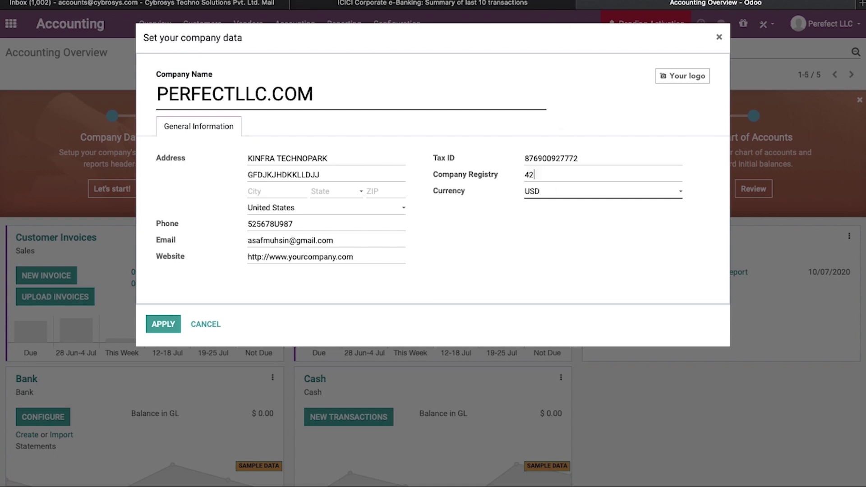
{"action": "type", "text": "5278902020UHI"}
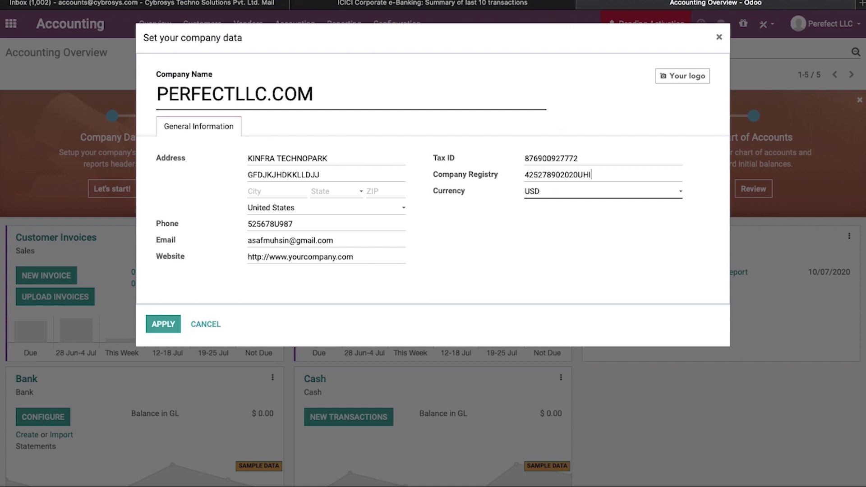
{"action": "key", "text": "BackSpace"}
Upload the Cybrosys Logo as the company logo and save the company data.
{"action": "left_click", "coordinate": [671, 82]}
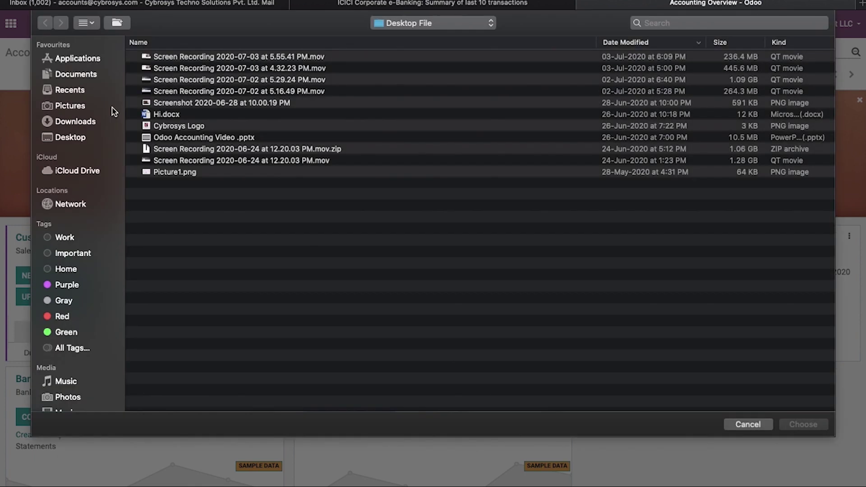
{"action": "left_click", "coordinate": [180, 127]}
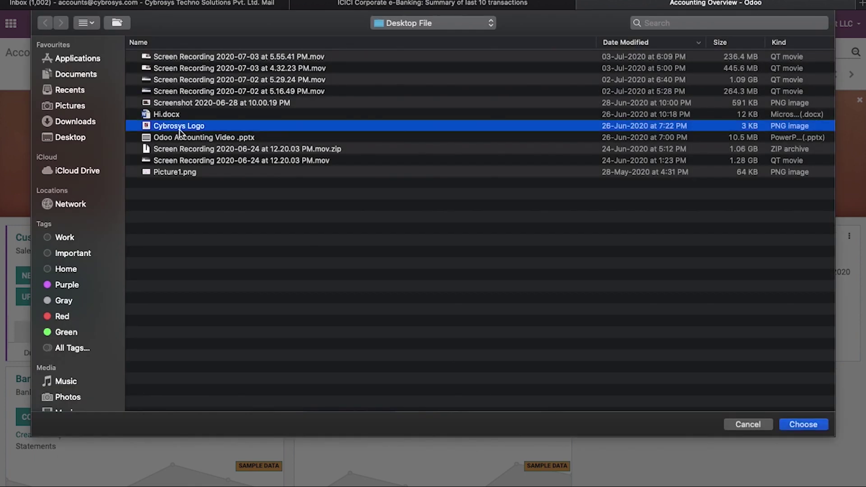
{"action": "left_click", "coordinate": [816, 427]}
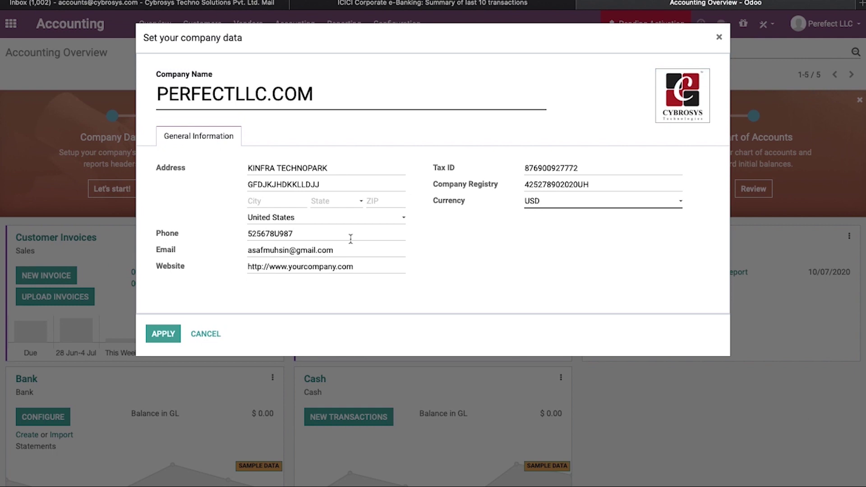
{"action": "left_click", "coordinate": [171, 337]}
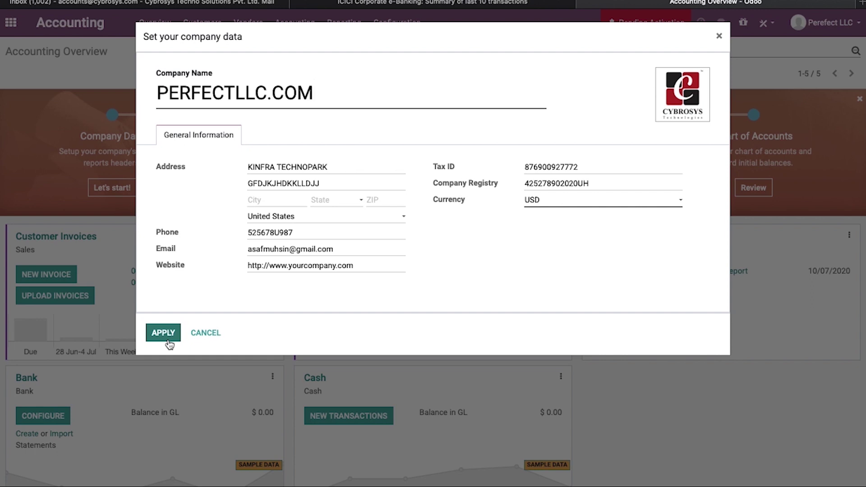
{"action": "left_click", "coordinate": [163, 334]}
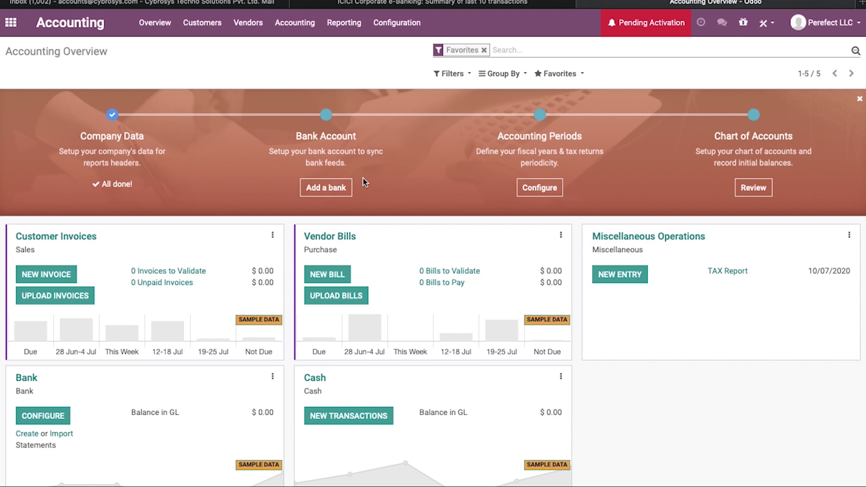
Start a new bank account journal named HSBC BANK and enter its account number.
{"action": "left_click", "coordinate": [346, 193]}
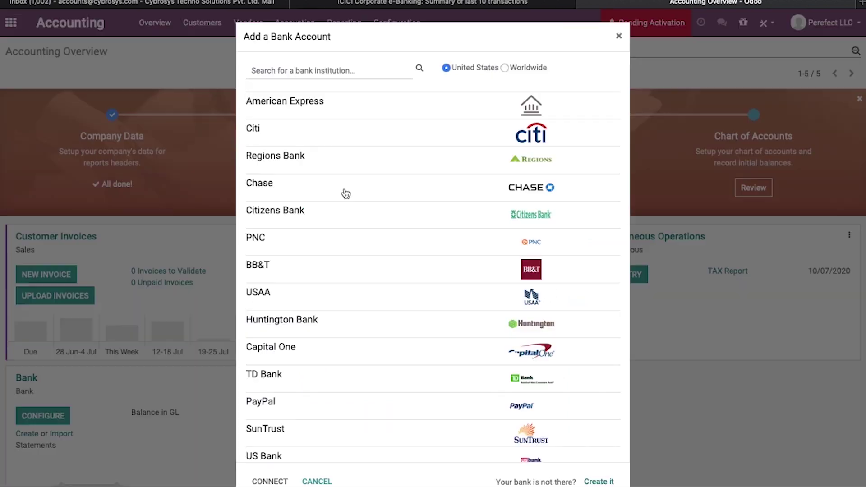
{"action": "scroll", "coordinate": [435, 343], "scroll_direction": "down", "scroll_amount": 3}
{"action": "scroll", "coordinate": [435, 342], "scroll_direction": "down", "scroll_amount": 2}
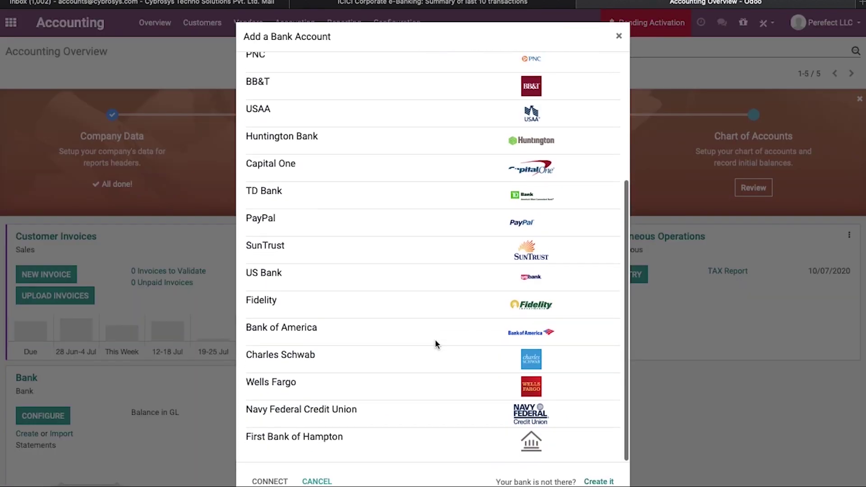
{"action": "scroll", "coordinate": [434, 343], "scroll_direction": "up", "scroll_amount": 5}
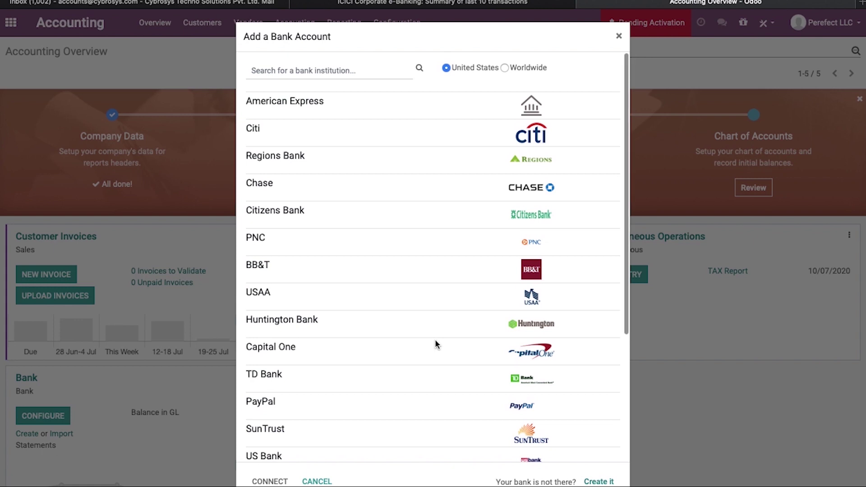
{"action": "scroll", "coordinate": [437, 345], "scroll_direction": "down", "scroll_amount": 4}
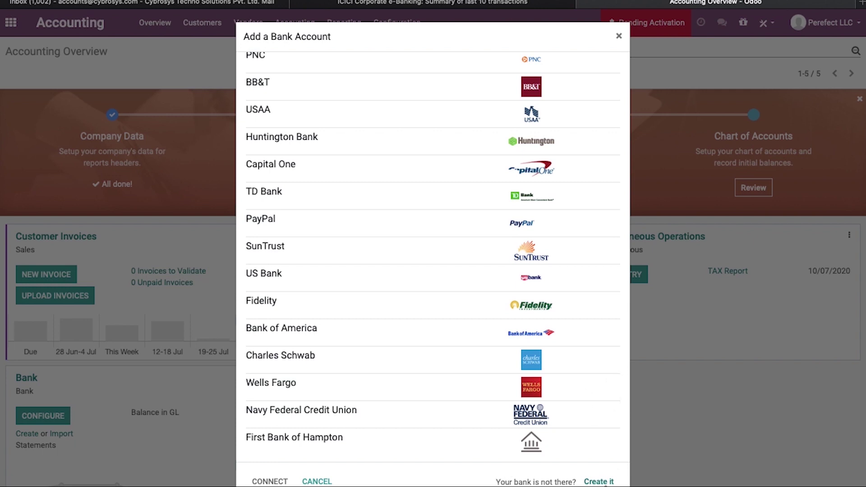
{"action": "left_click", "coordinate": [598, 482]}
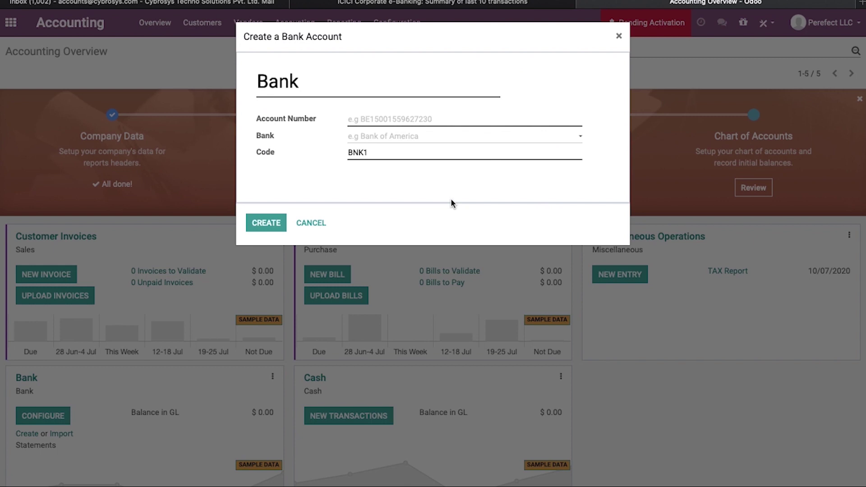
{"action": "left_click", "coordinate": [325, 94]}
{"action": "key", "text": "BackSpace"}
{"action": "key", "text": "BackSpace"}
{"action": "key", "text": "BackSpace"}
{"action": "key", "text": "BackSpace"}
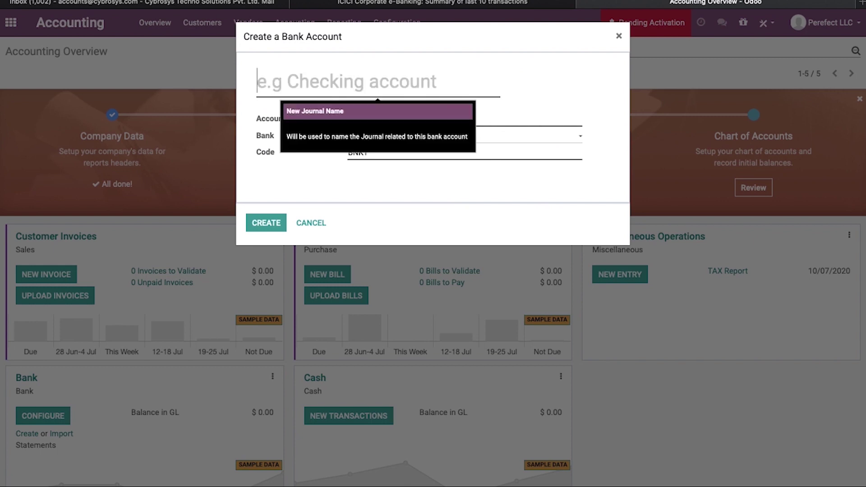
{"action": "type", "text": "HSBC"}
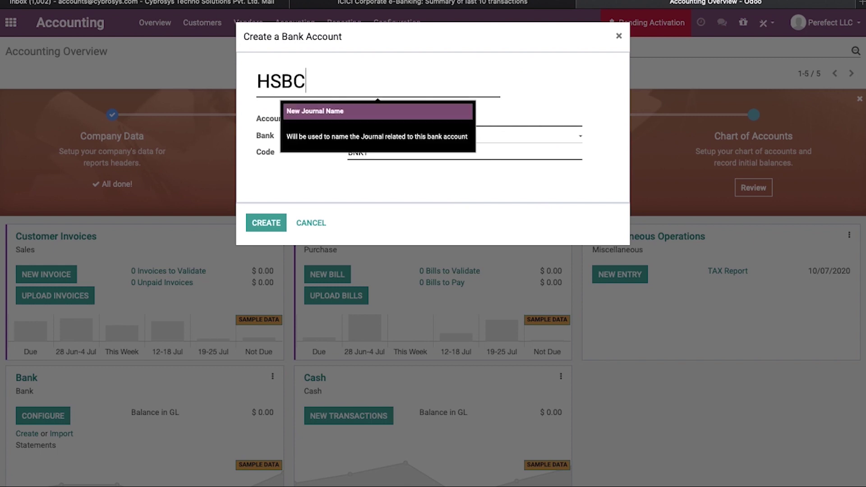
{"action": "type", "text": " BANK"}
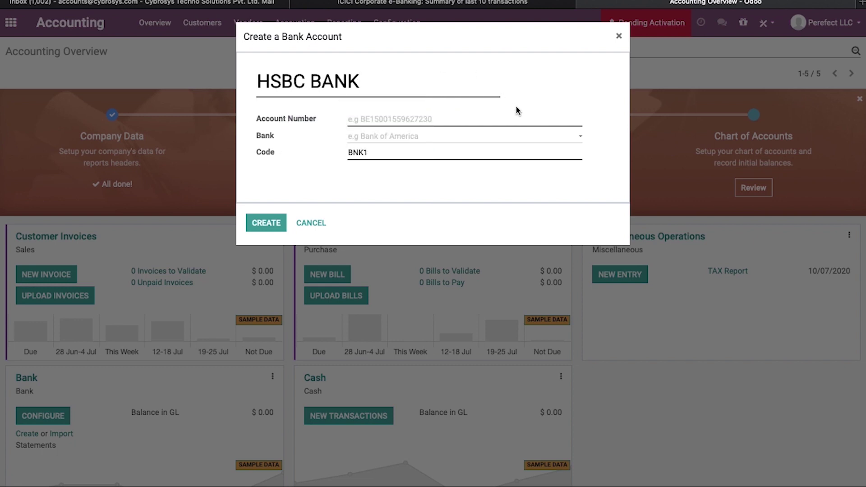
{"action": "left_click", "coordinate": [484, 124]}
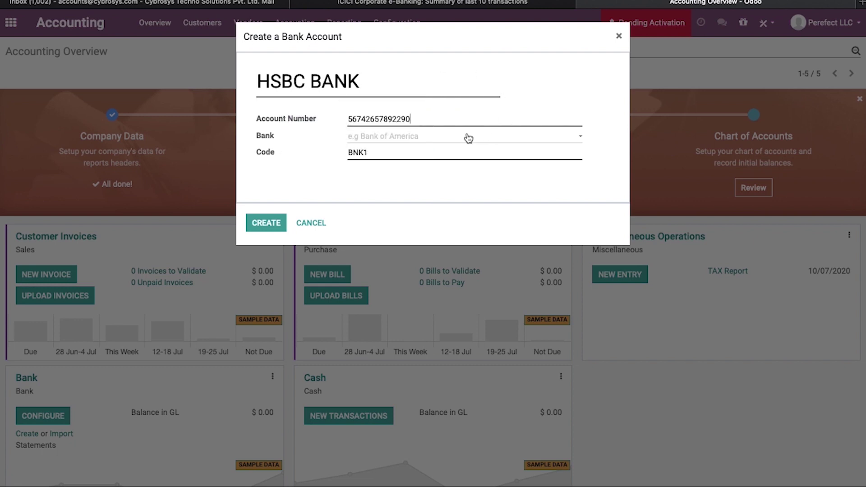
Create a new bank called HSBC BANK for the account and save the bank journal.
{"action": "left_click", "coordinate": [468, 137]}
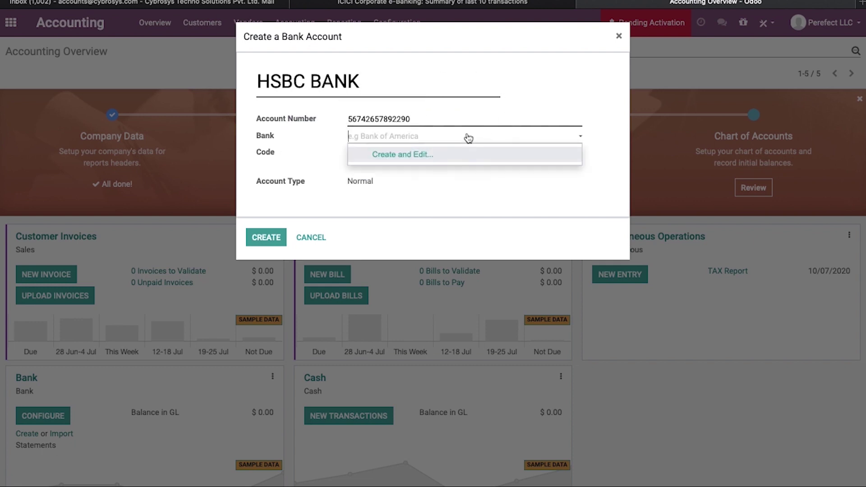
{"action": "type", "text": "H"}
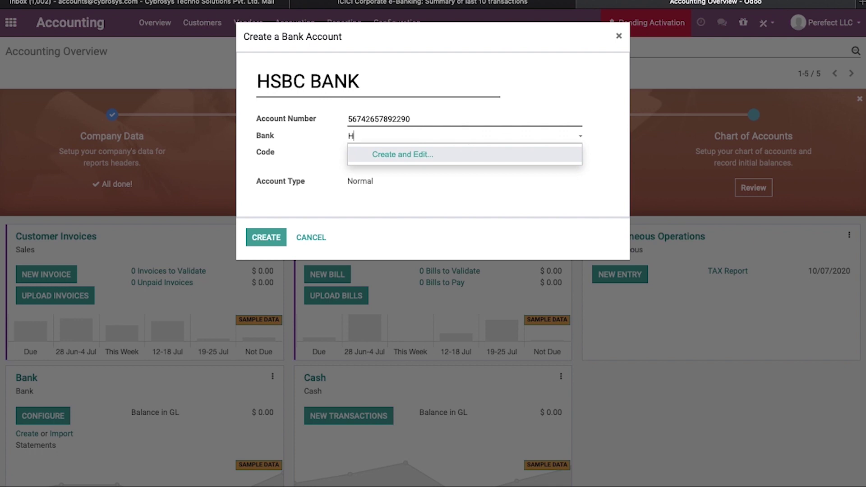
{"action": "type", "text": "SBC BANK"}
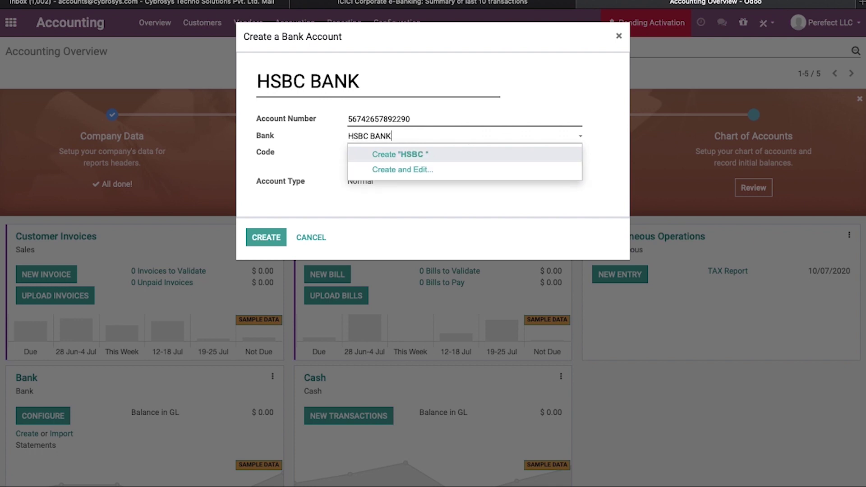
{"action": "left_click", "coordinate": [266, 235]}
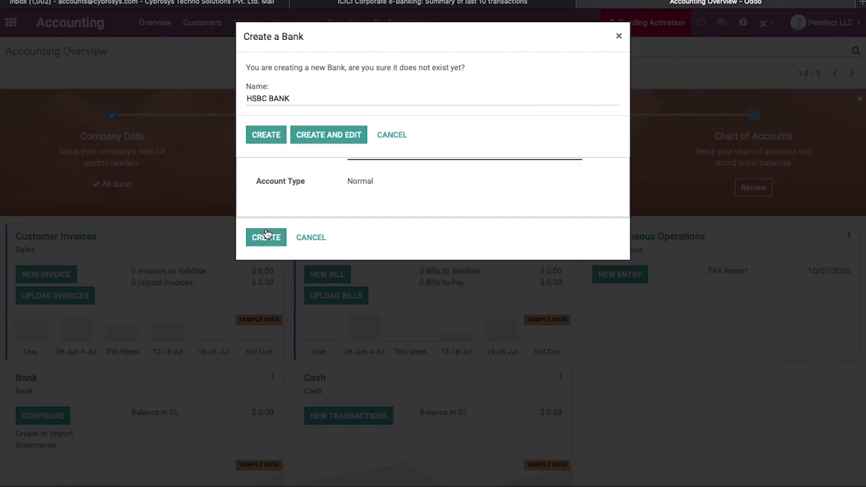
{"action": "left_click", "coordinate": [269, 135]}
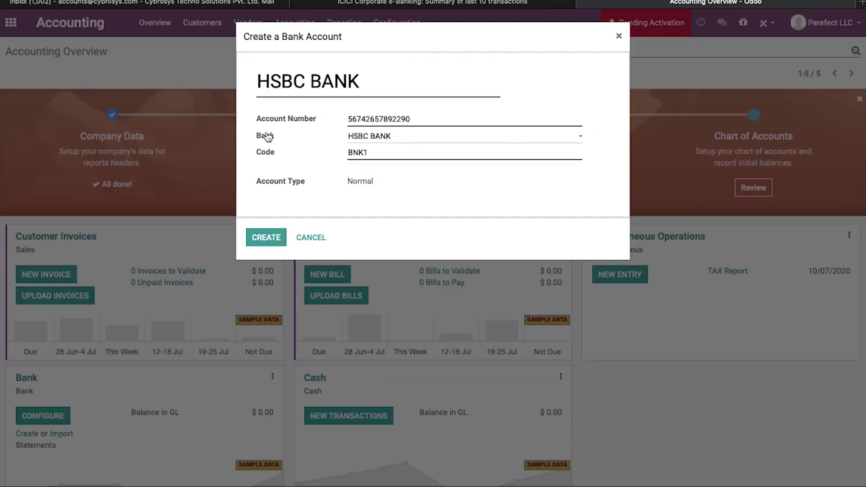
{"action": "left_click", "coordinate": [273, 238]}
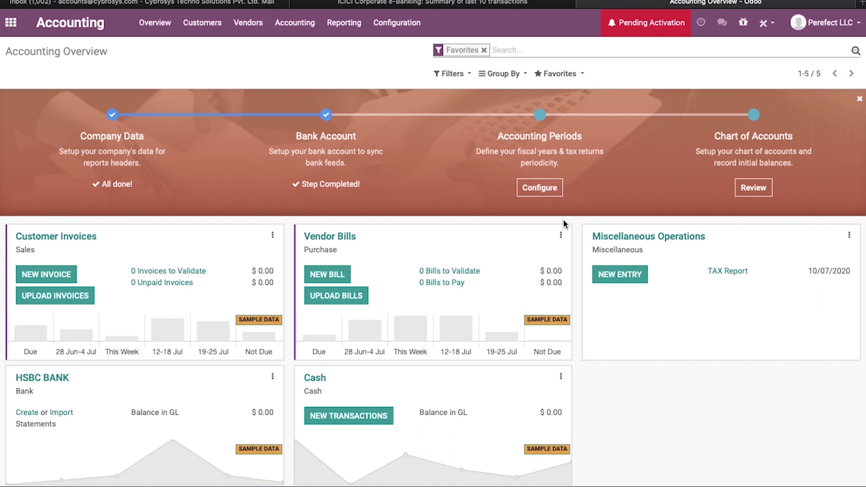
Apply accounting periods with opening date 01/01/2020 and fiscal year ending 31 December.
{"action": "left_click", "coordinate": [544, 192]}
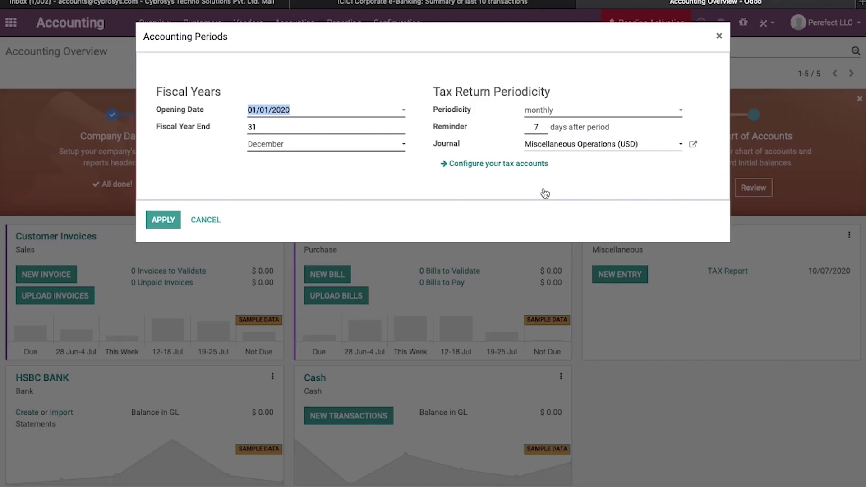
{"action": "left_click", "coordinate": [307, 118]}
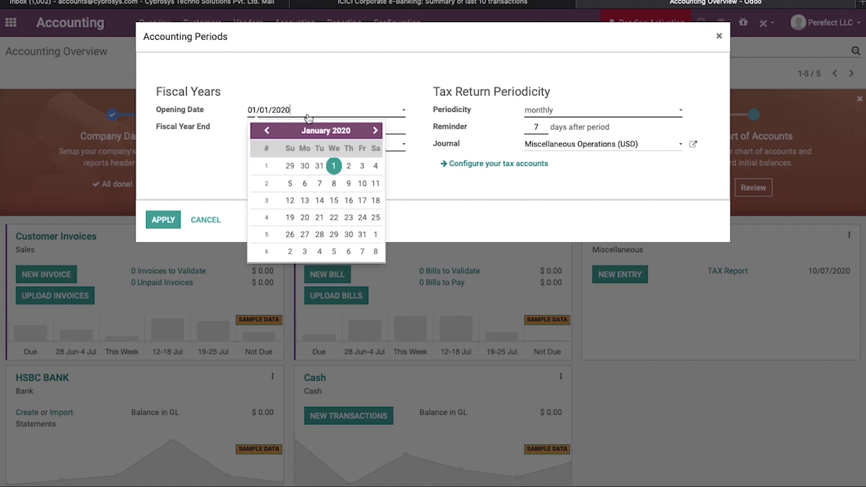
{"action": "left_click", "coordinate": [334, 166]}
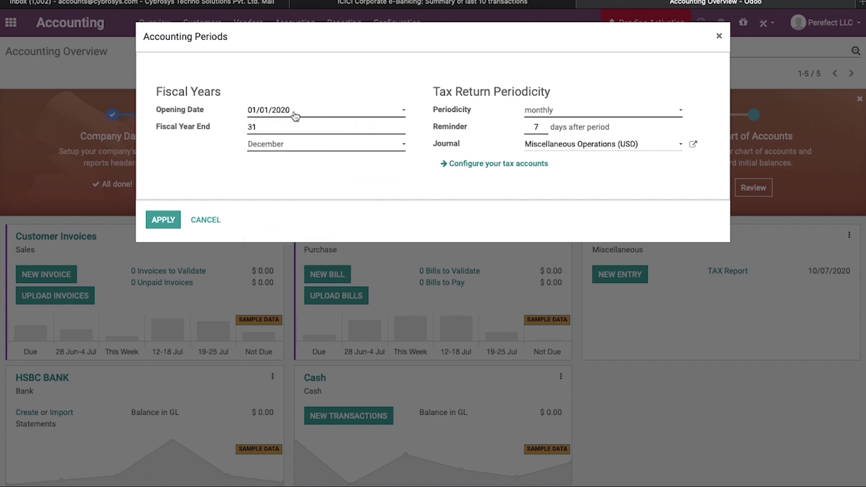
{"action": "left_click", "coordinate": [164, 220]}
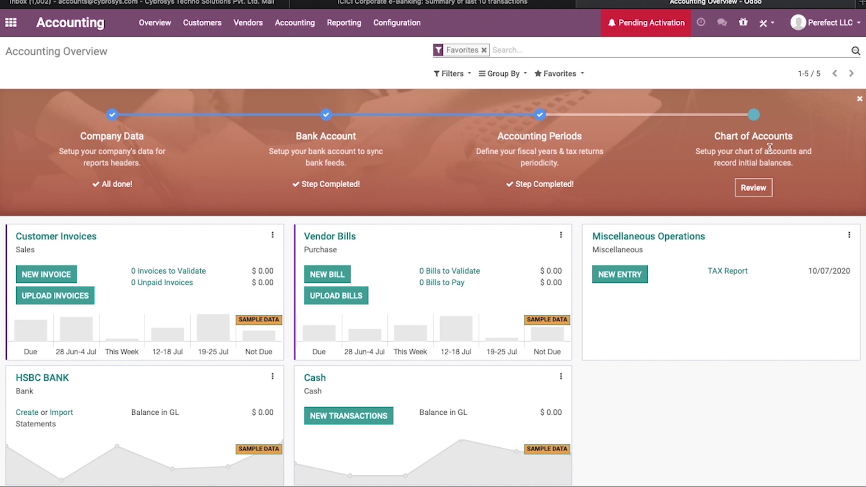
Review the chart of accounts, then open the draft Opening Journal Entry from Journal Entries.
{"action": "left_click", "coordinate": [760, 191]}
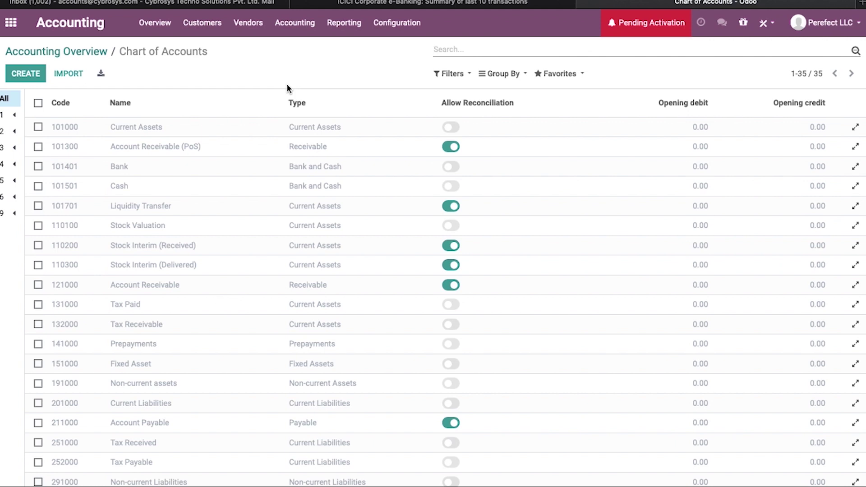
{"action": "left_click", "coordinate": [307, 24]}
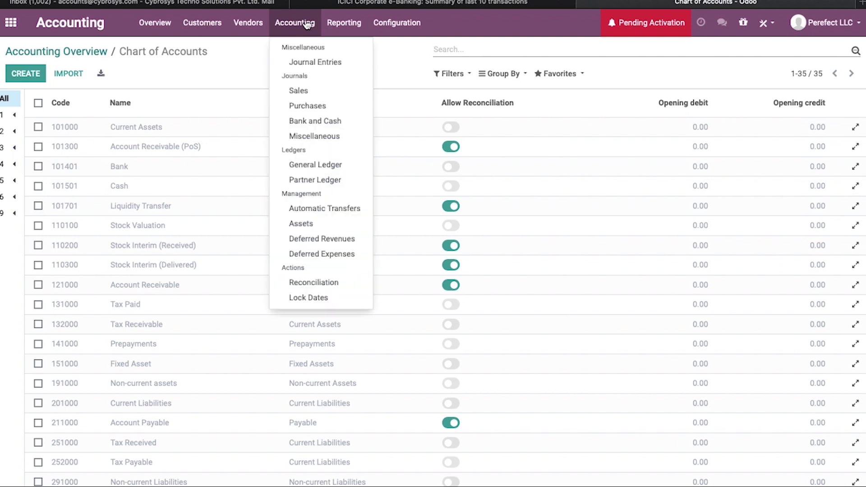
{"action": "left_click", "coordinate": [310, 63]}
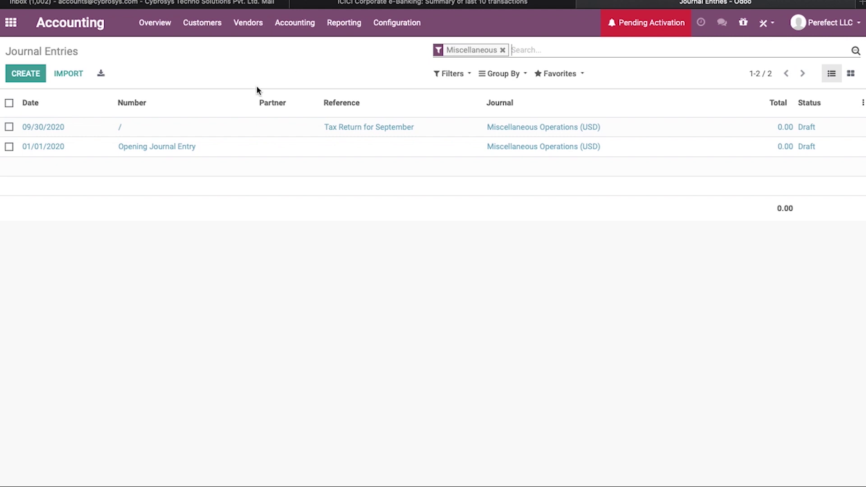
{"action": "left_click", "coordinate": [151, 154]}
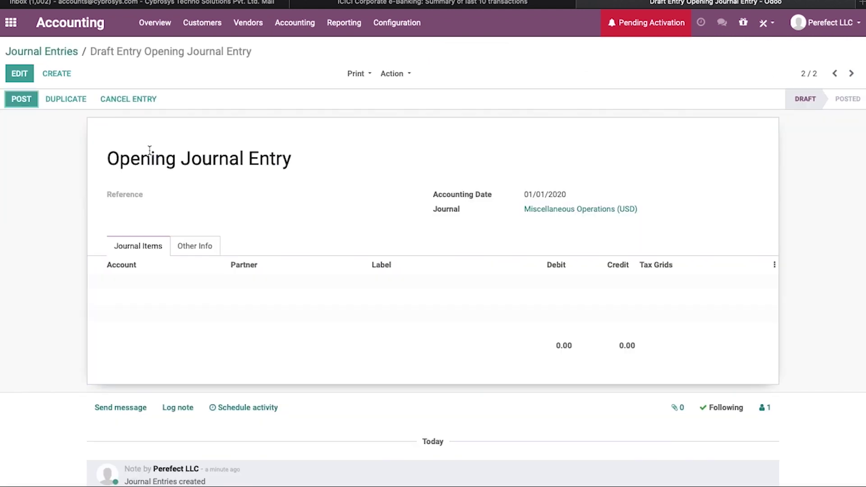
Add a 101401 Bank line labelled 'OPENING BALNCE ON 31ST DEC' to the opening entry.
{"action": "left_click", "coordinate": [20, 74]}
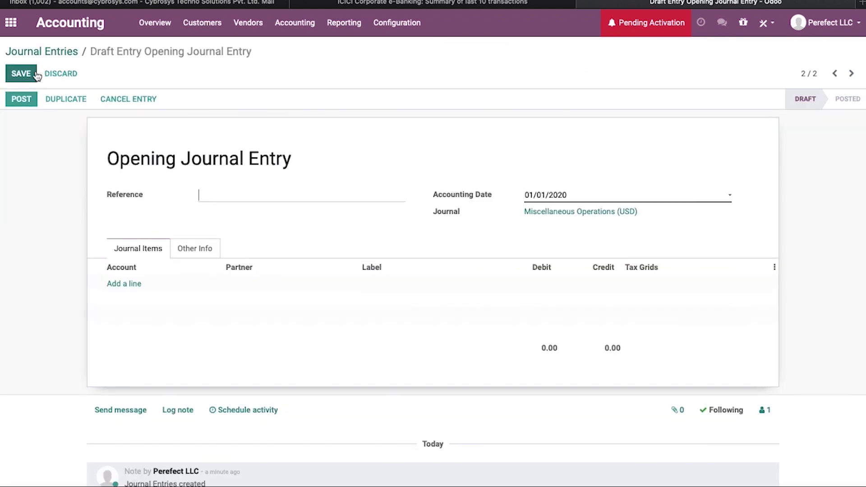
{"action": "left_click", "coordinate": [134, 284]}
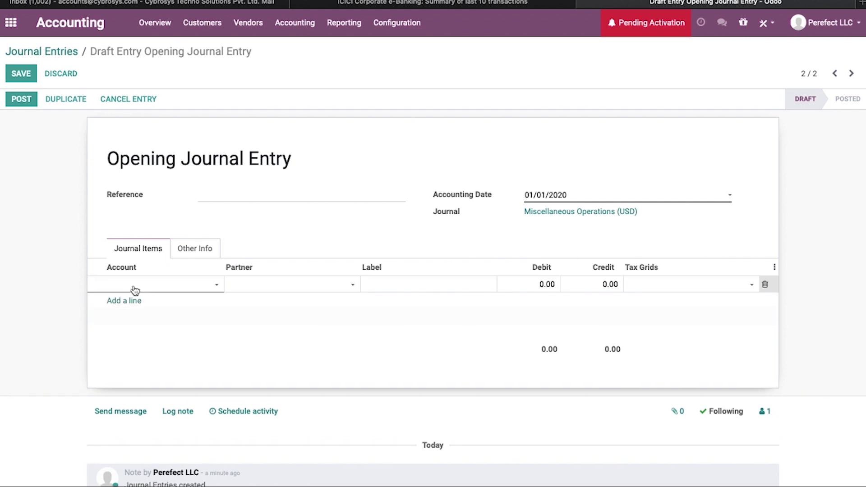
{"action": "key", "text": "ctrl+Right"}
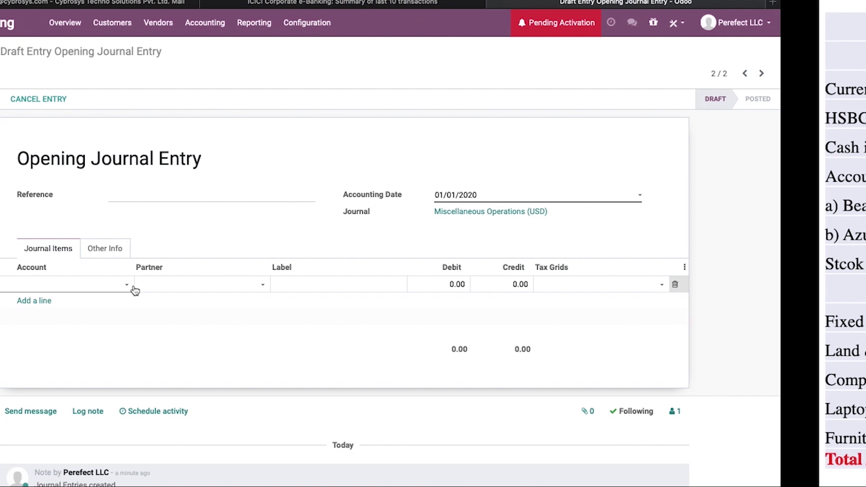
{"action": "key", "text": "ctrl+Right"}
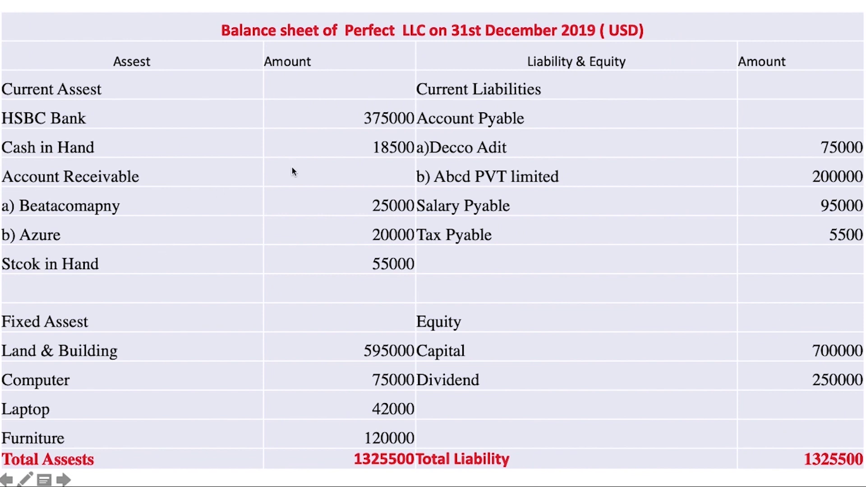
{"action": "key", "text": "ctrl+Left"}
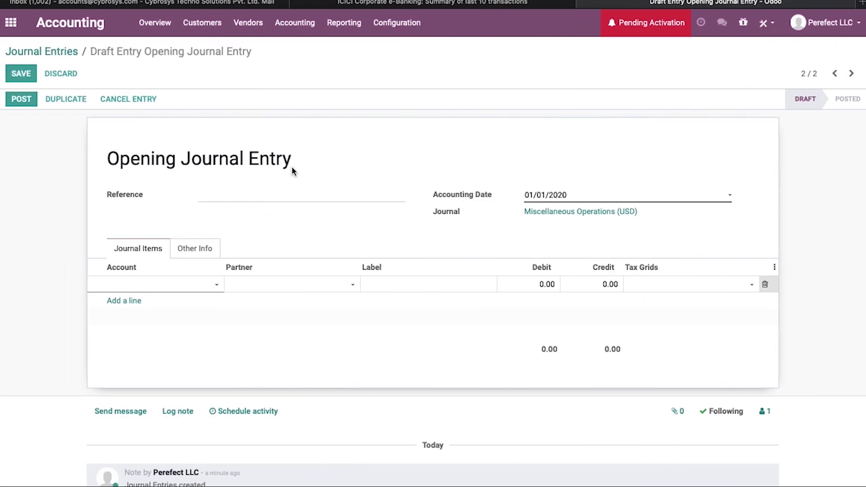
{"action": "type", "text": "BANK"}
{"action": "left_click", "coordinate": [164, 302]}
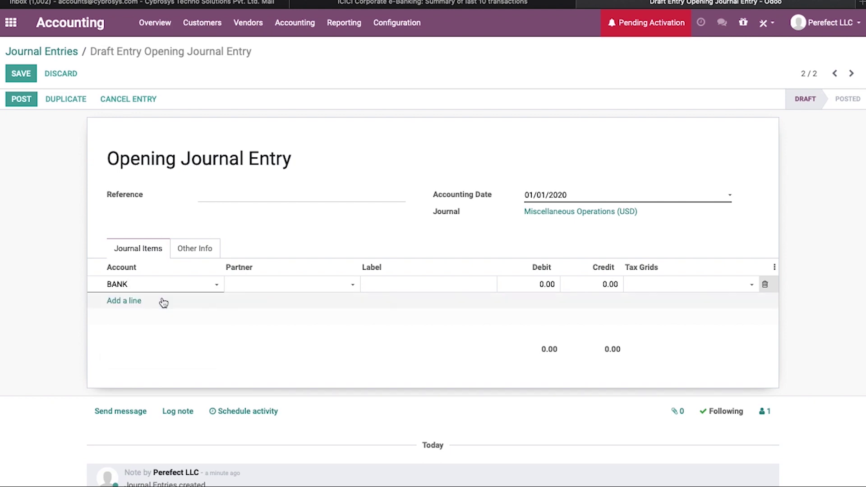
{"action": "left_click", "coordinate": [392, 285]}
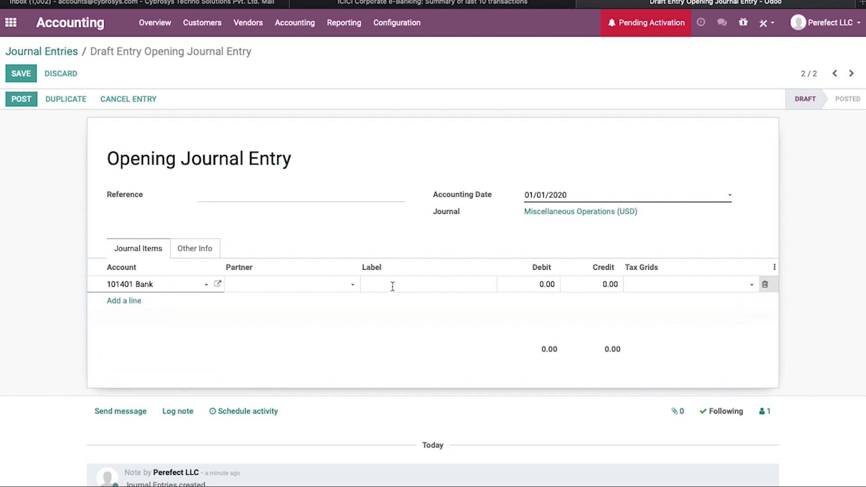
{"action": "key", "text": "ctrl+Right"}
{"action": "key", "text": "ctrl+Left"}
{"action": "type", "text": "OPENING BALNC"}
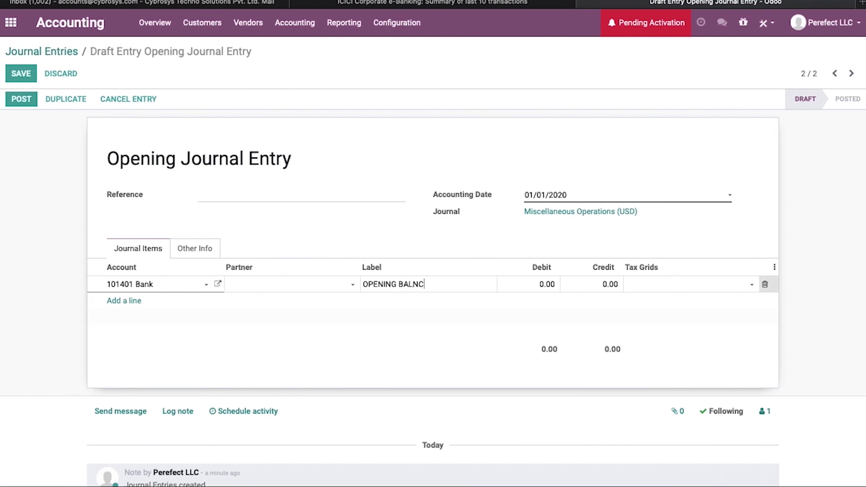
{"action": "type", "text": "E ON 31ST DEC"}
Debit the Bank line 375,000.00, matching the HSBC Bank figure on the balance sheet.
{"action": "key", "text": "ctrl+Right"}
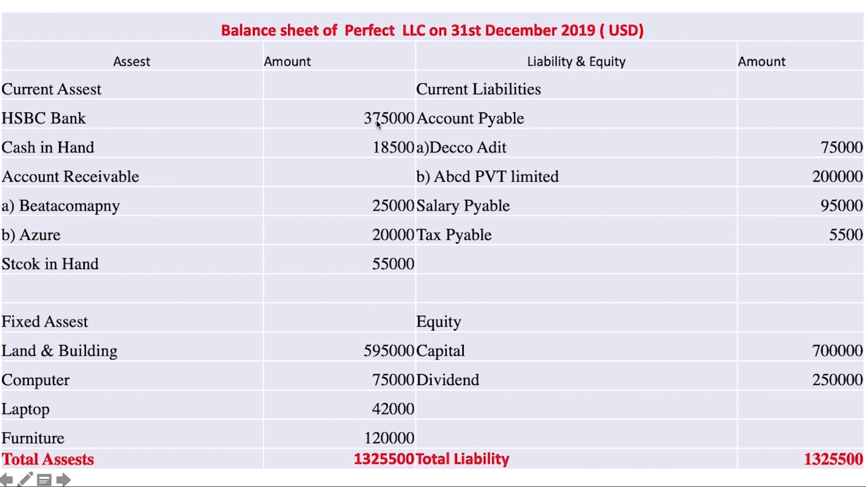
{"action": "key", "text": "ctrl+Left"}
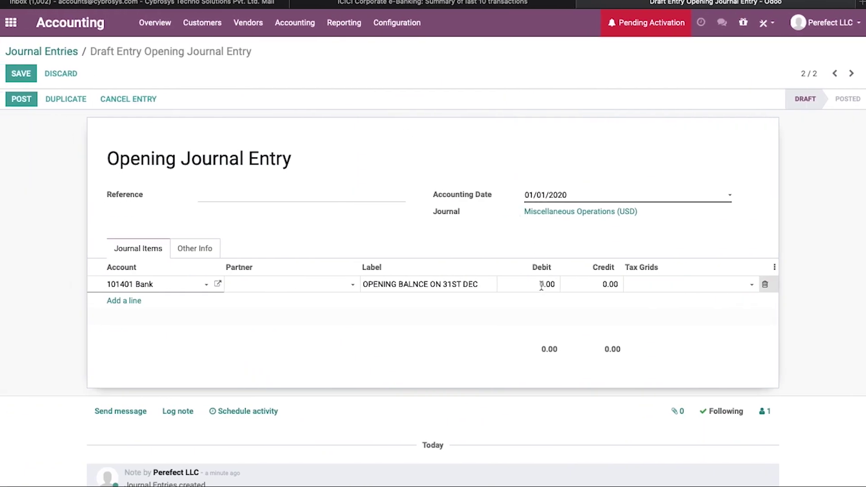
{"action": "left_click", "coordinate": [543, 284]}
{"action": "type", "text": "0.0037"}
{"action": "left_click_drag", "start_coordinate": [529, 282], "coordinate": [571, 284]}
{"action": "type", "text": "370"}
{"action": "key", "text": "BackSpace"}
{"action": "type", "text": "5000"}
{"action": "left_click", "coordinate": [140, 301]}
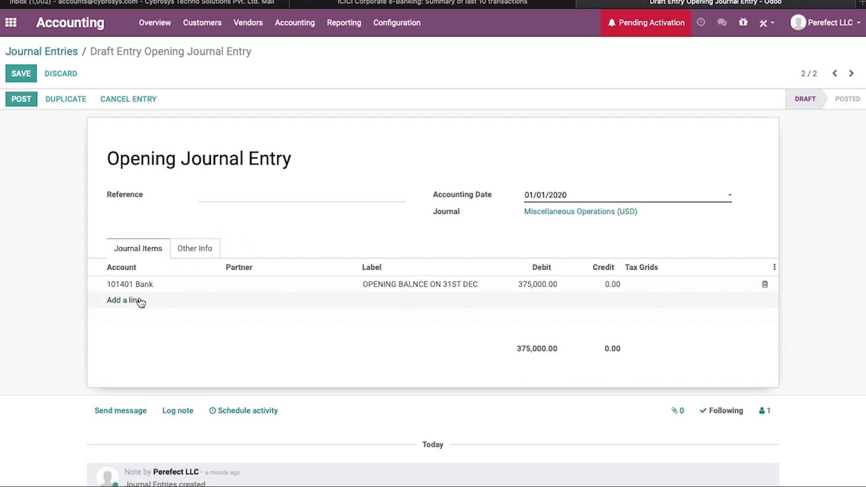
Add a 101501 Cash line labelled 'OPENING BALANCE AS ON 31ST DEC'.
{"action": "type", "text": "CASH"}
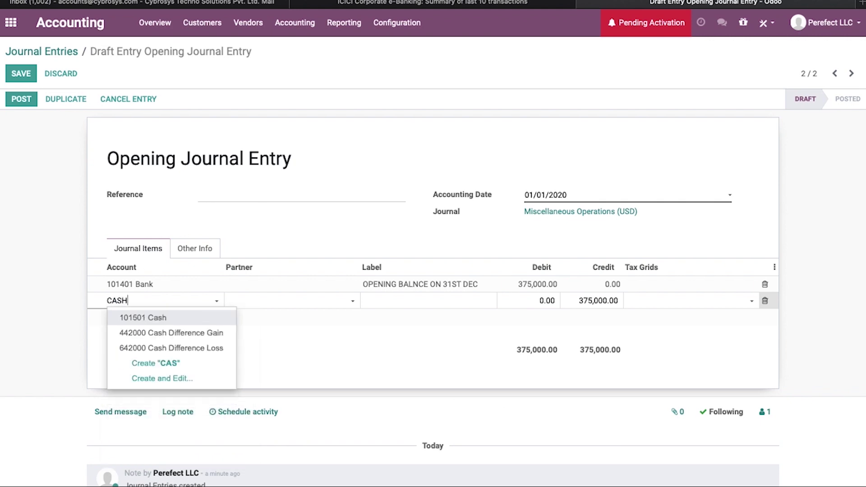
{"action": "left_click", "coordinate": [161, 318]}
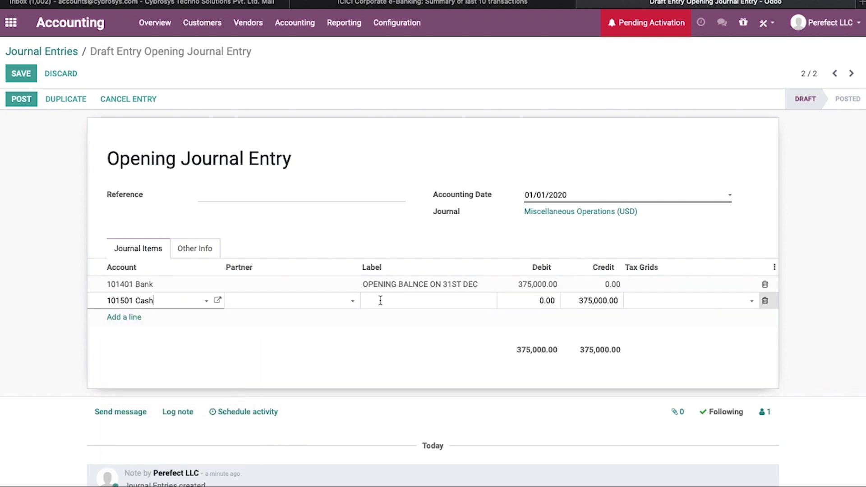
{"action": "type", "text": "OPENING BALNCE"}
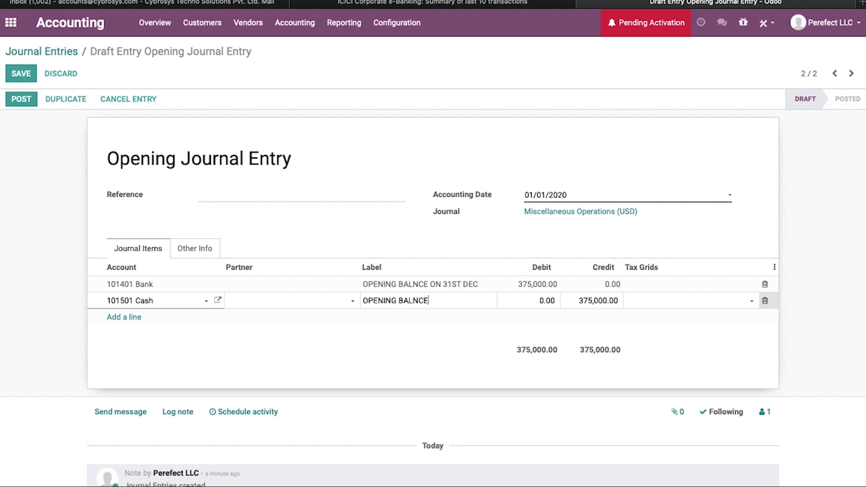
{"action": "key", "text": "BackSpace"}
{"action": "key", "text": "BackSpace"}
{"action": "key", "text": "BackSpace"}
{"action": "type", "text": "ANCE AS"}
{"action": "key", "text": "BackSpace"}
{"action": "key", "text": "BackSpace"}
{"action": "type", "text": "AS ON 31ST DEC"}
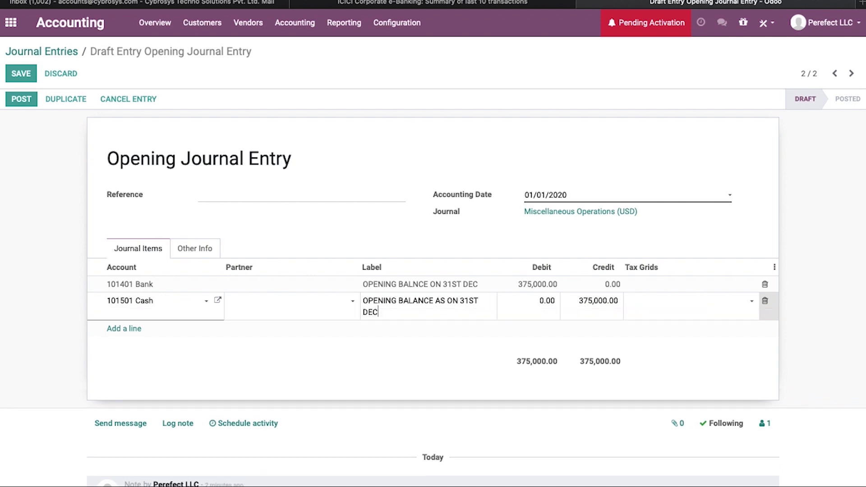
Debit the Cash line 18,500.00, matching the balance sheet's Cash in Hand amount.
{"action": "key", "text": "ctrl+Left"}
{"action": "key", "text": "ctrl+Right"}
{"action": "key", "text": "ctrl+Right"}
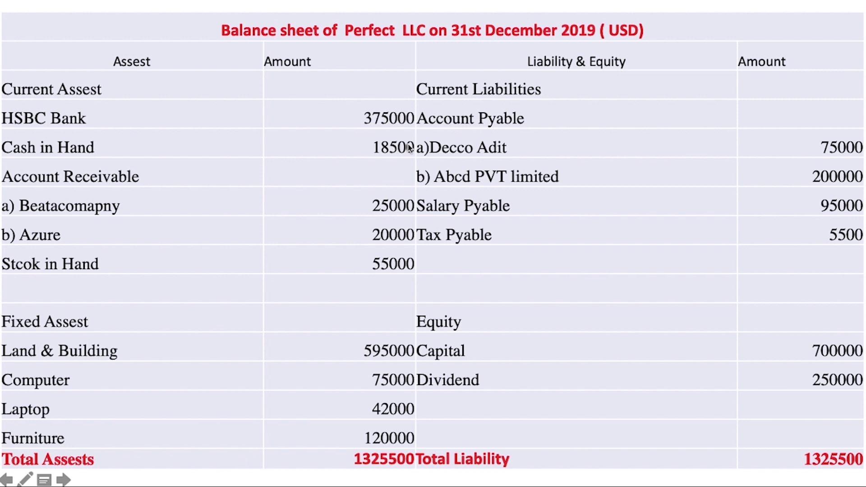
{"action": "key", "text": "ctrl+Left"}
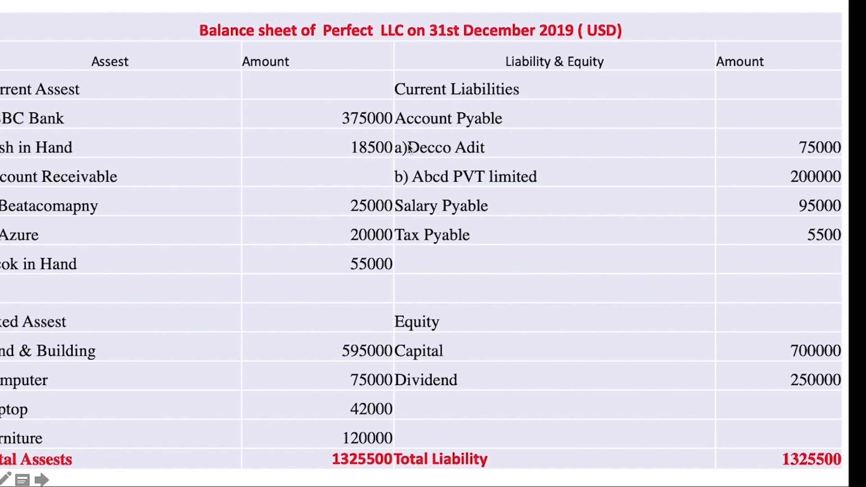
{"action": "left_click", "coordinate": [545, 302]}
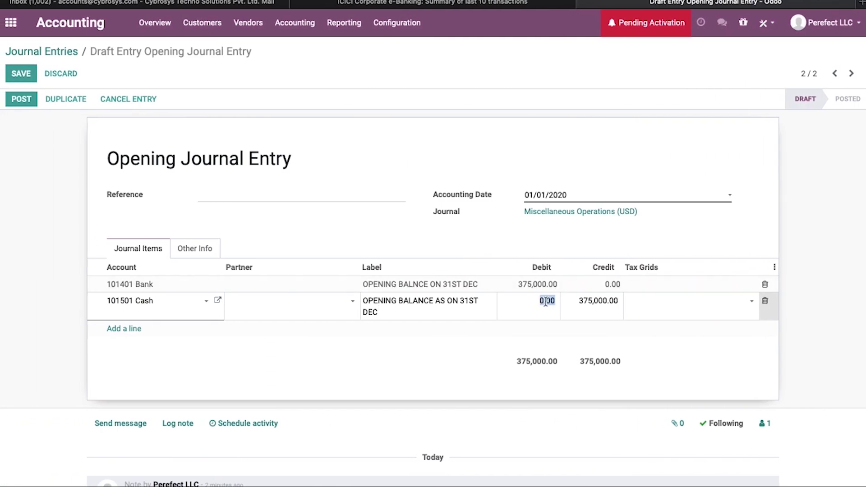
{"action": "key", "text": "Right"}
{"action": "type", "text": "18"}
{"action": "double_click", "coordinate": [532, 301]}
{"action": "type", "text": "18500"}
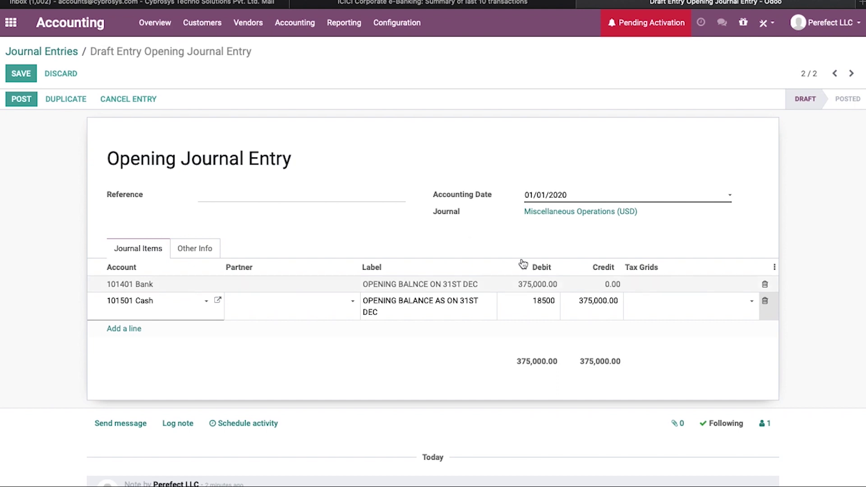
{"action": "left_click", "coordinate": [116, 329]}
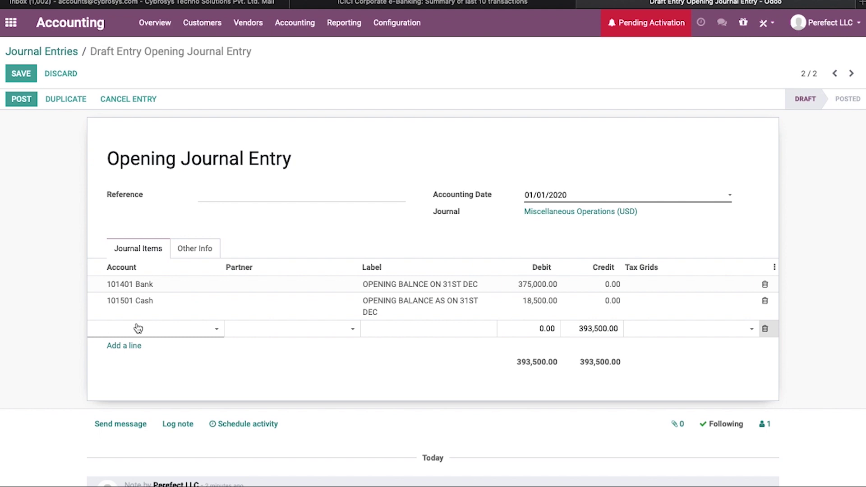
Add a 121000 Account Receivable line and begin creating a new partner for it.
{"action": "key", "text": "ctrl+Right"}
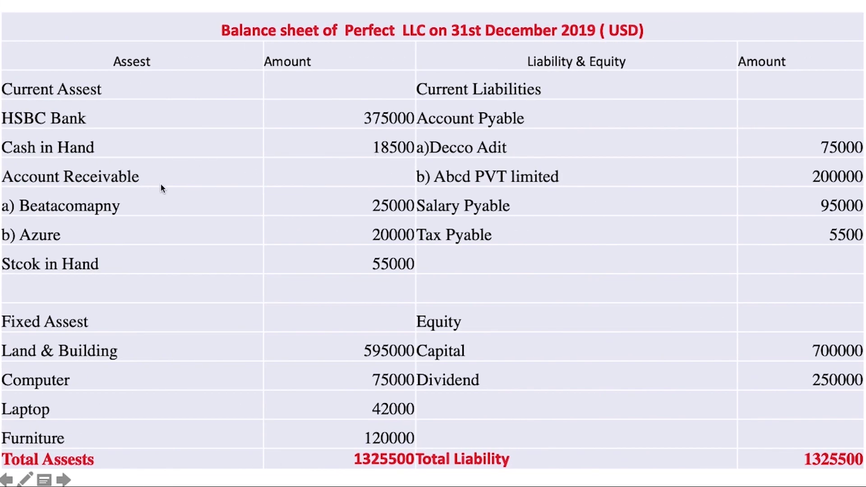
{"action": "key", "text": "ctrl+Left"}
{"action": "type", "text": "ACC"}
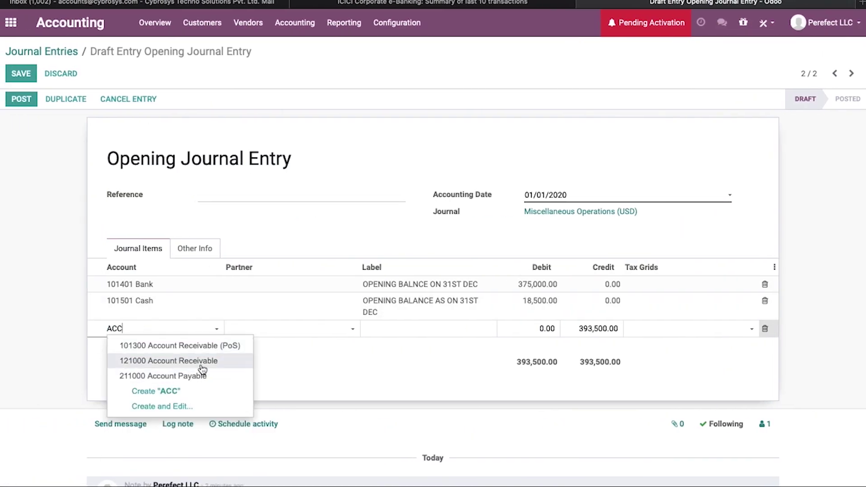
{"action": "left_click", "coordinate": [201, 363]}
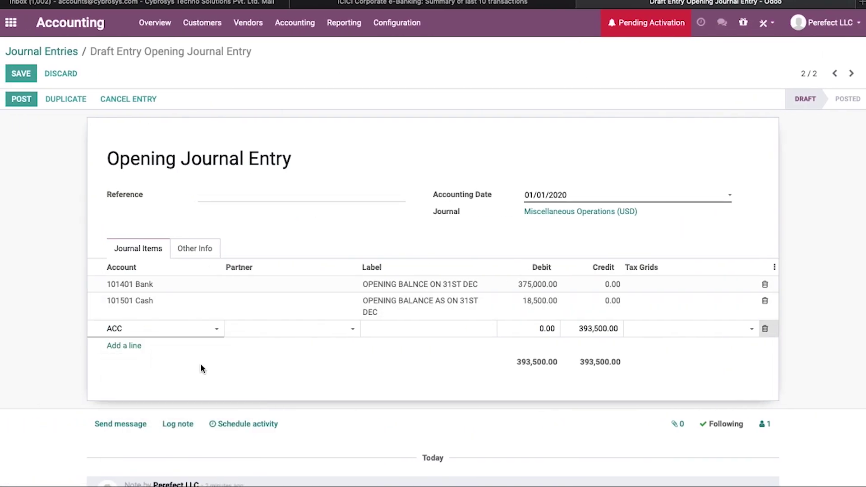
{"action": "left_click", "coordinate": [331, 333]}
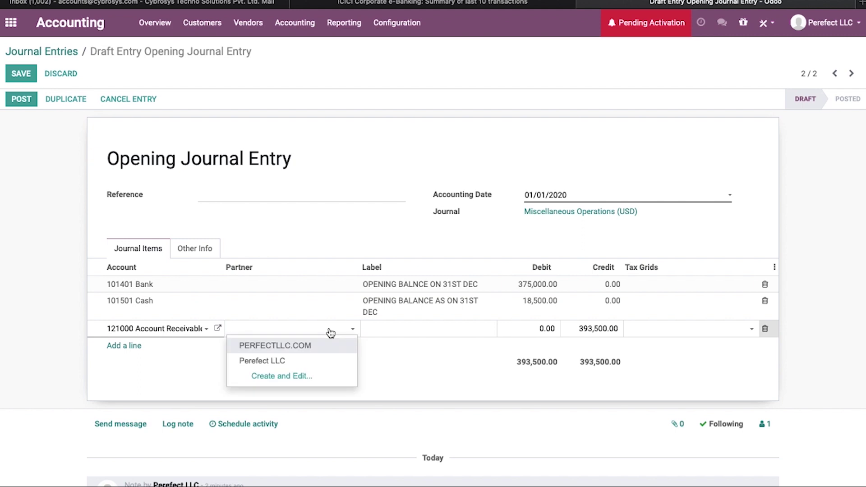
{"action": "key", "text": "ctrl+Left"}
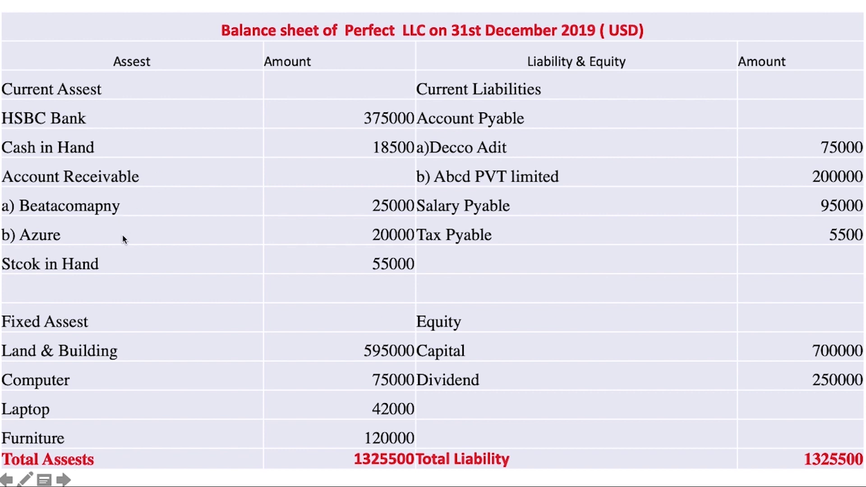
{"action": "key", "text": "ctrl+Left"}
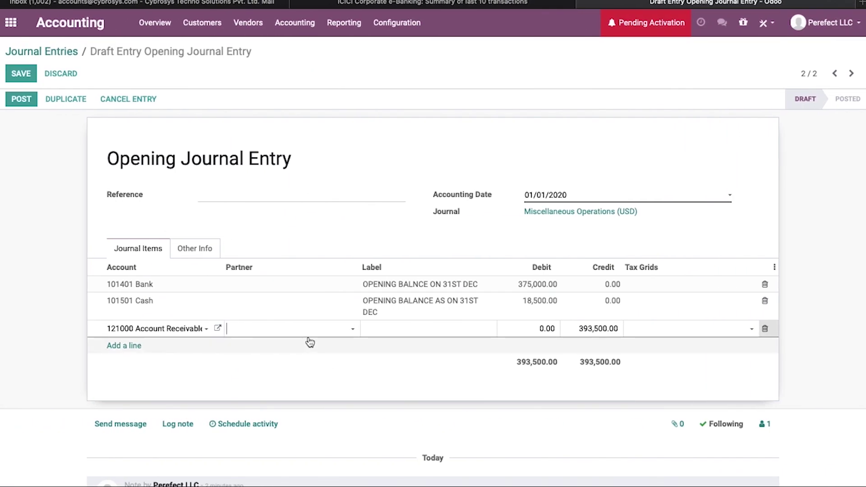
{"action": "left_click", "coordinate": [311, 337]}
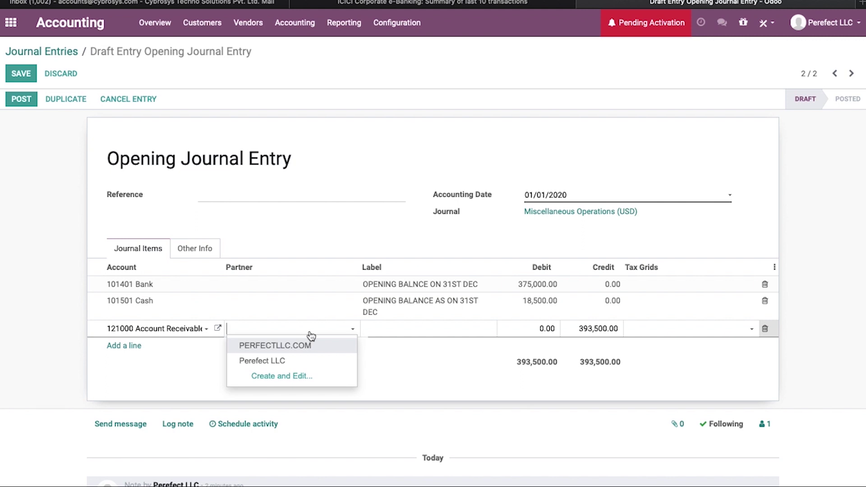
{"action": "left_click", "coordinate": [287, 376]}
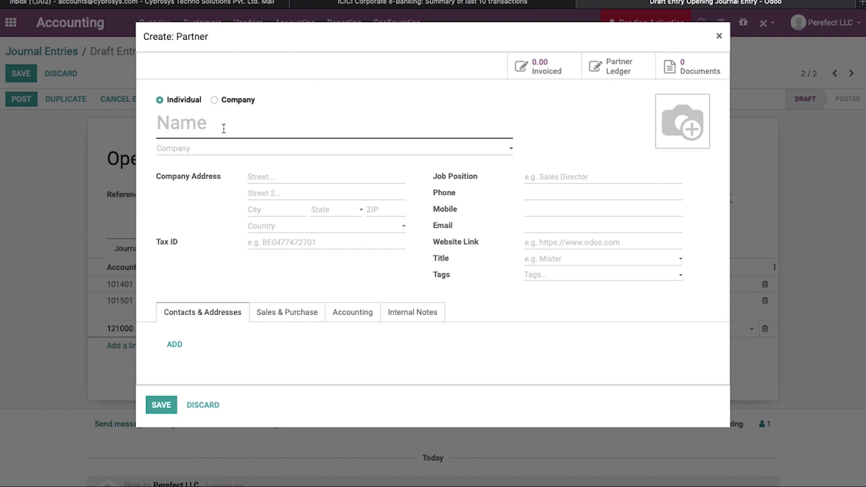
Name the new partner BETACOMPANY and save it onto the receivable line.
{"action": "type", "text": "BETA"}
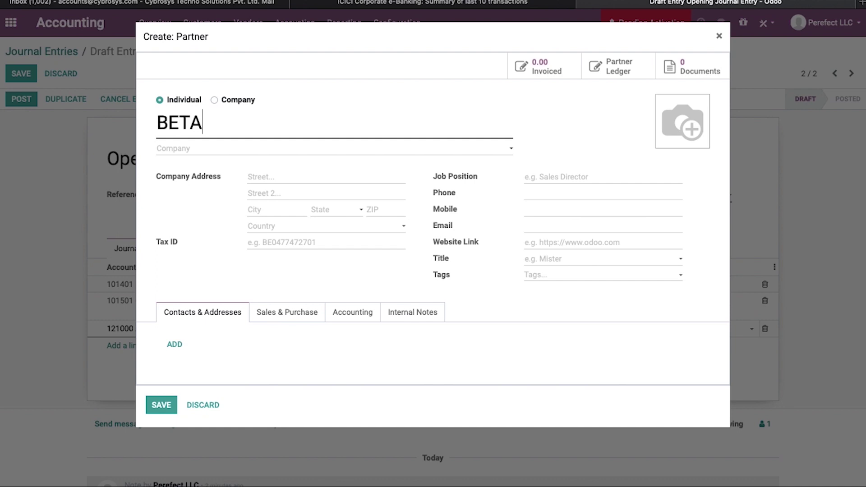
{"action": "type", "text": "COMPANY"}
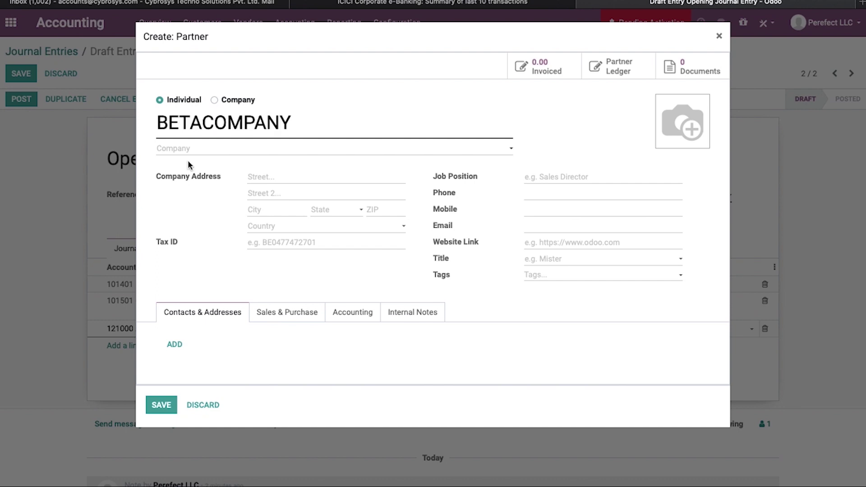
{"action": "left_click", "coordinate": [162, 404]}
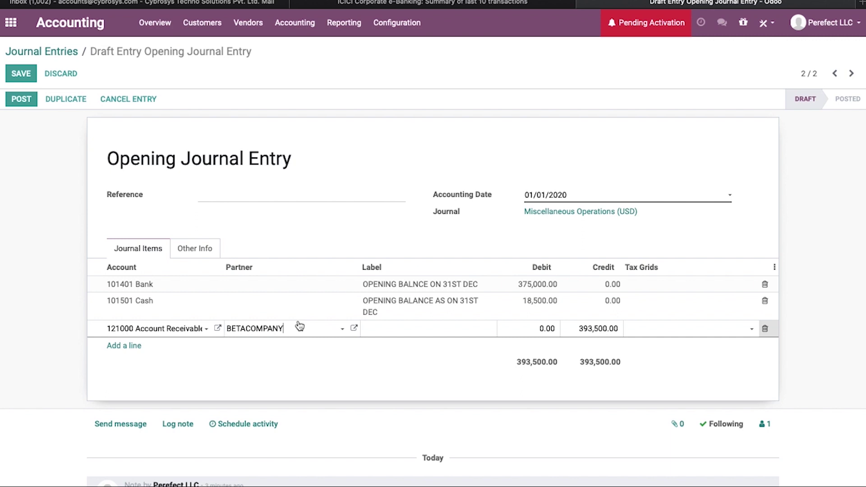
Label the BETACOMPANY line RECEIVABLE and debit it 25,000.00, committing the line.
{"action": "left_click", "coordinate": [392, 335]}
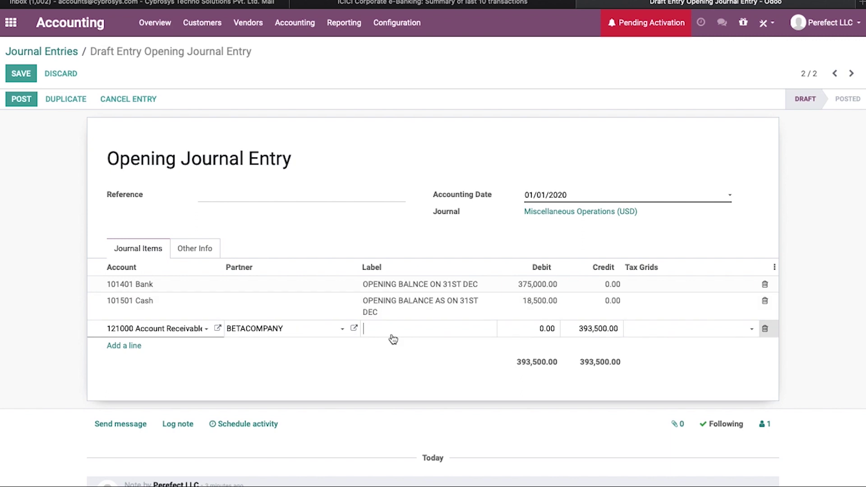
{"action": "type", "text": "RECEIVABLE"}
{"action": "key", "text": "ctrl+Left"}
{"action": "key", "text": "ctrl+Right"}
{"action": "key", "text": "ctrl+Right"}
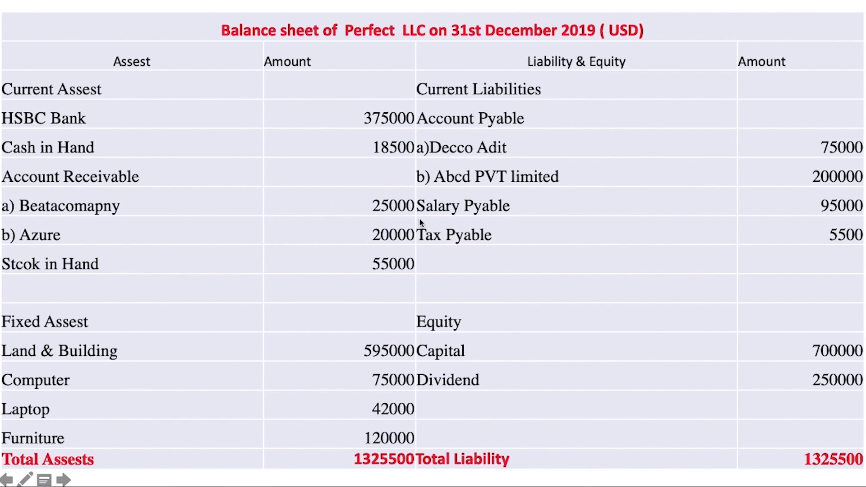
{"action": "key", "text": "ctrl+Left"}
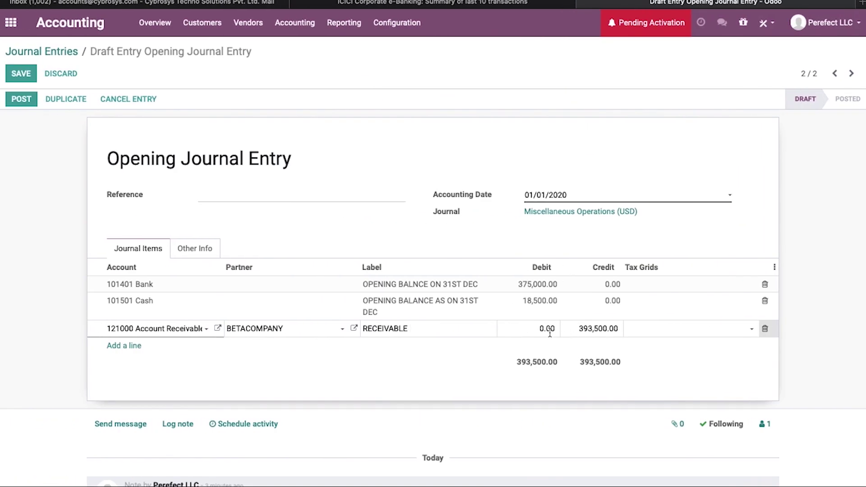
{"action": "type", "text": "2500"}
{"action": "left_click_drag", "start_coordinate": [516, 331], "coordinate": [558, 333]}
{"action": "type", "text": "25000"}
{"action": "key", "text": "Return"}
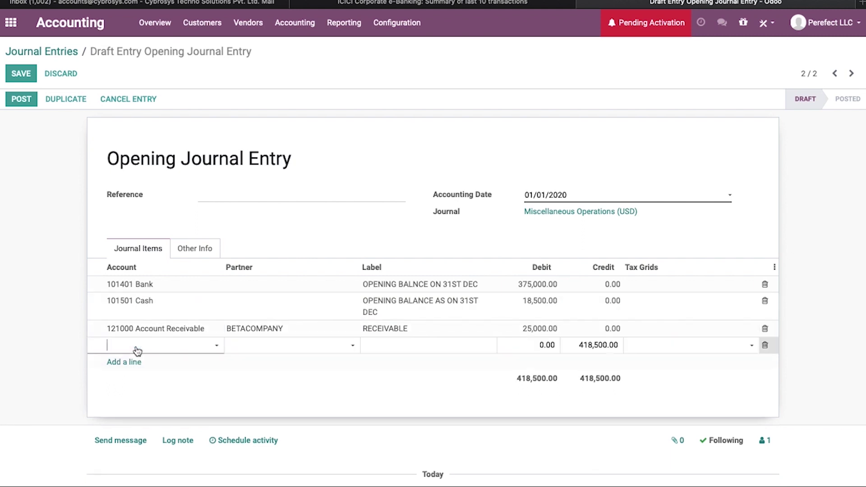
Add a 121000 Account Receivable line and assign it a newly created partner, AZURE.
{"action": "type", "text": "ACC"}
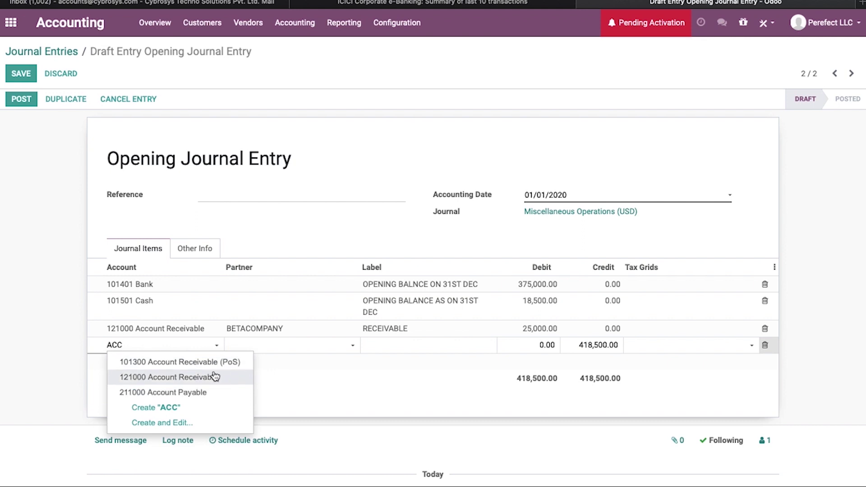
{"action": "left_click", "coordinate": [215, 377]}
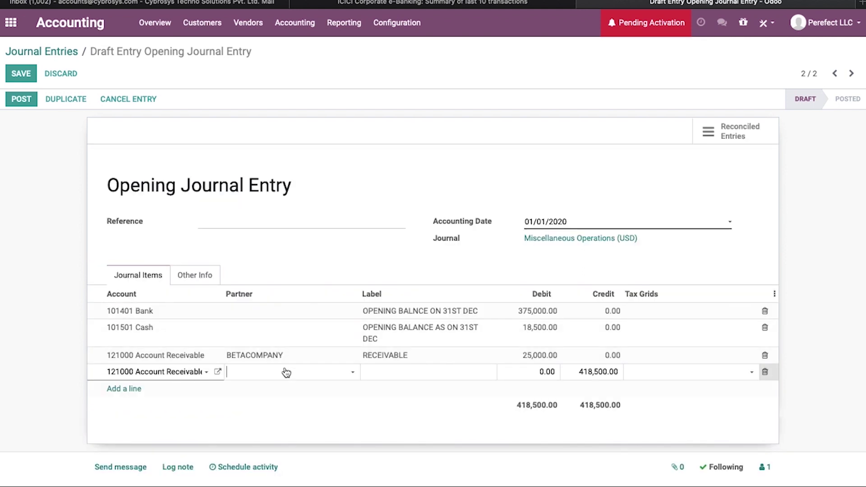
{"action": "left_click", "coordinate": [287, 372]}
{"action": "left_click", "coordinate": [287, 442]}
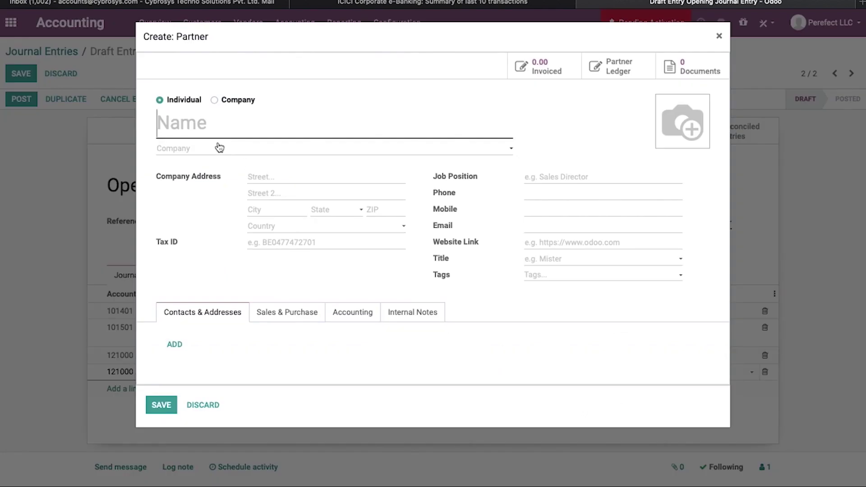
{"action": "left_click", "coordinate": [211, 129]}
{"action": "type", "text": "AZURE"}
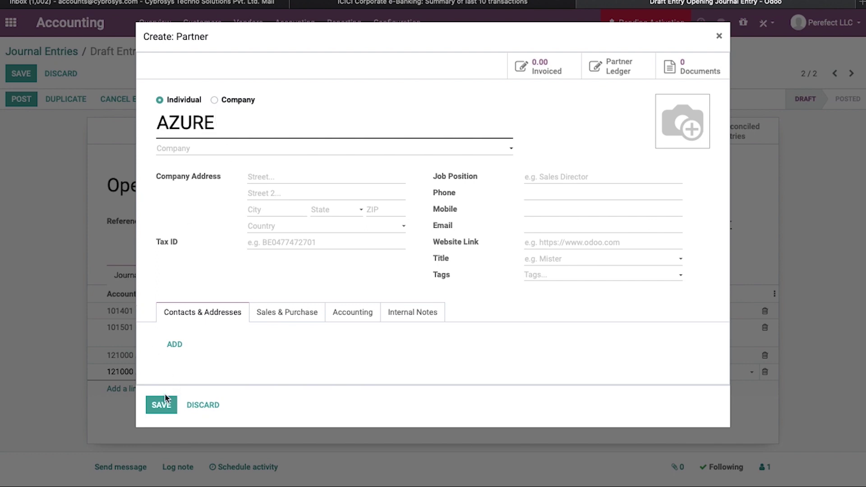
{"action": "left_click", "coordinate": [166, 399]}
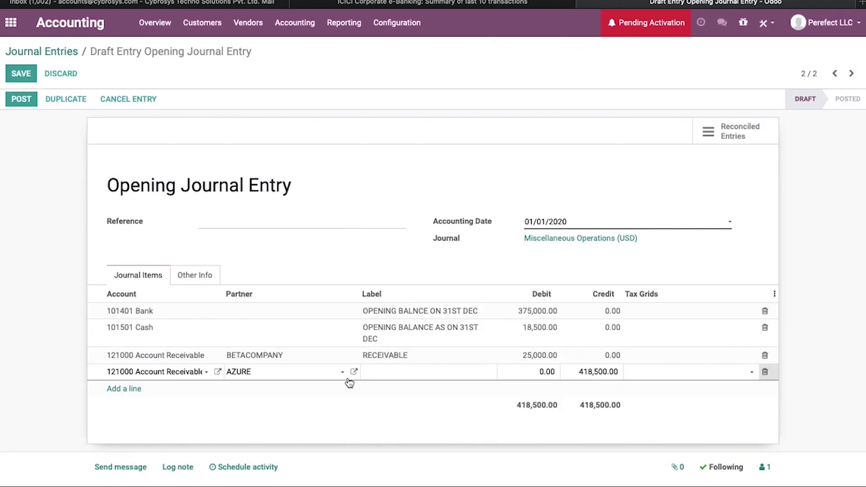
Label the AZURE line RECEIVABLE and check Azure's amount on the balance sheet.
{"action": "left_click", "coordinate": [390, 368]}
{"action": "type", "text": "REC"}
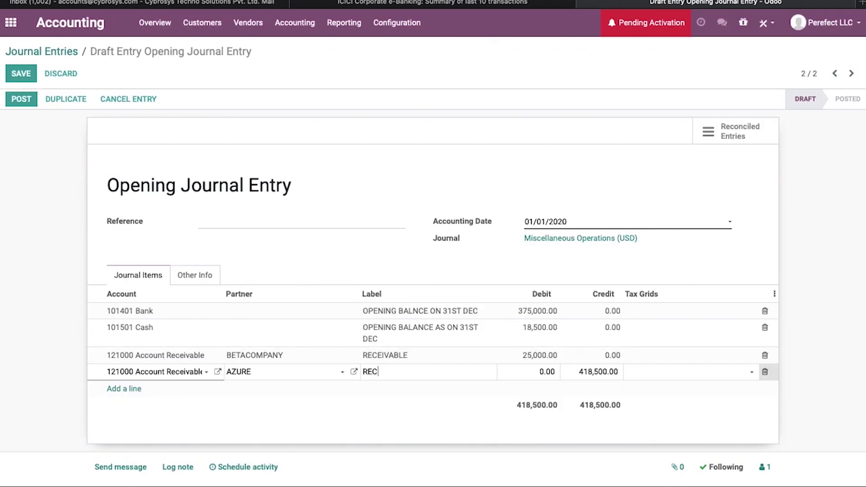
{"action": "type", "text": "EIVABLE"}
{"action": "key", "text": "ctrl+Right"}
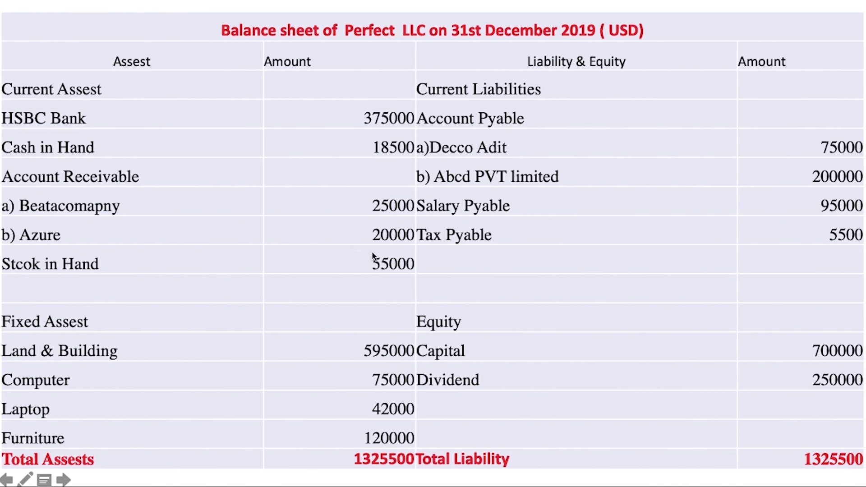
{"action": "key", "text": "ctrl+Left"}
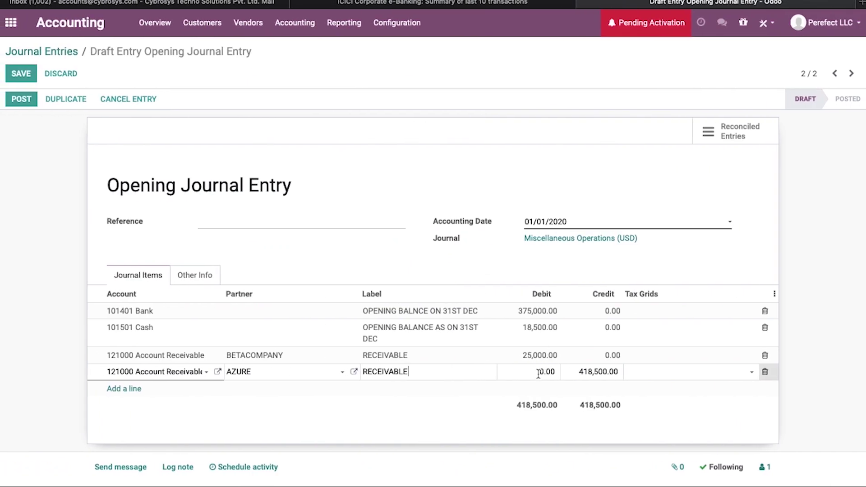
Give the AZURE line a 20,000.00 debit and start a new journal line.
{"action": "left_click", "coordinate": [542, 371]}
{"action": "type", "text": "200"}
{"action": "key", "text": "BackSpace"}
{"action": "key", "text": "BackSpace"}
{"action": "key", "text": "BackSpace"}
{"action": "type", "text": "00"}
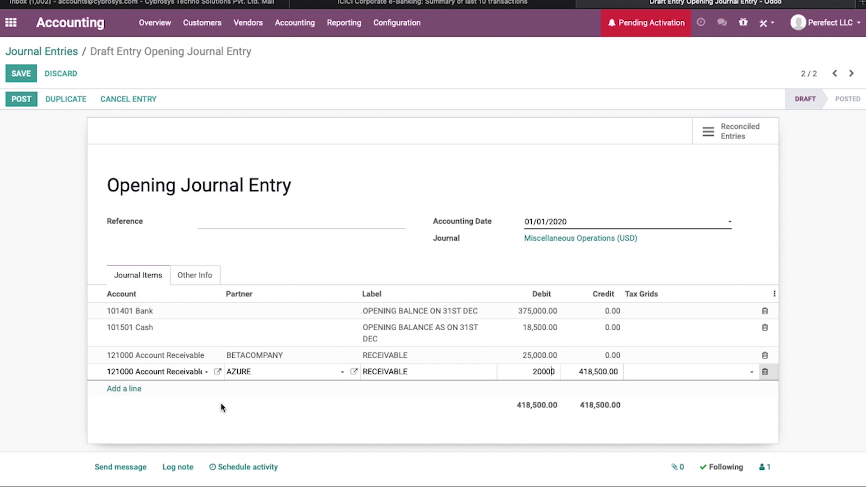
{"action": "key", "text": "BackSpace"}
{"action": "left_click", "coordinate": [124, 389]}
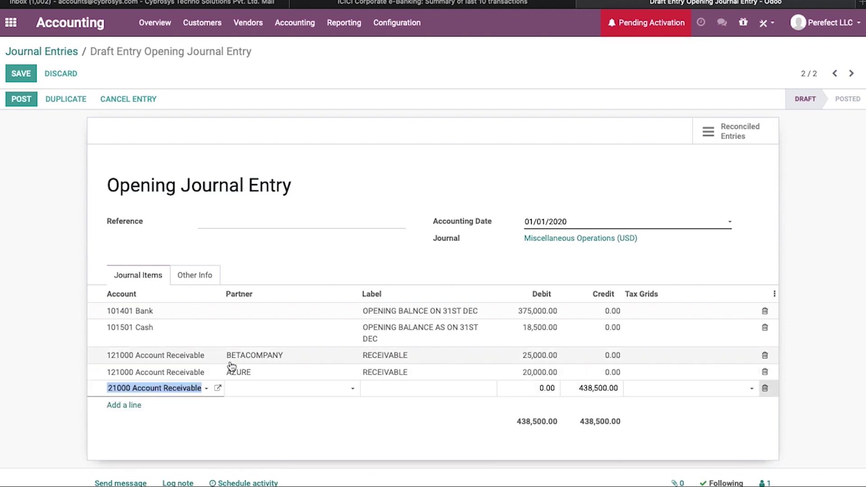
Check the Stock in Hand amount on the balance sheet, then search accounts for STOCK.
{"action": "key", "text": "ctrl+Right"}
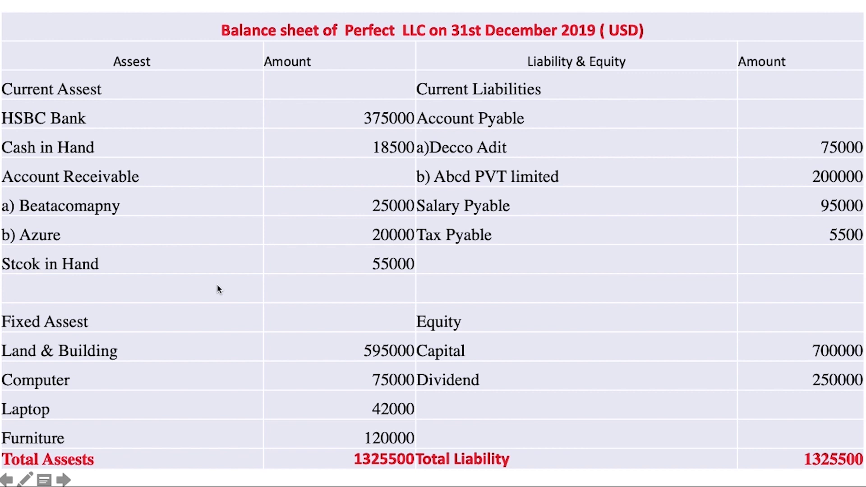
{"action": "key", "text": "ctrl+Left"}
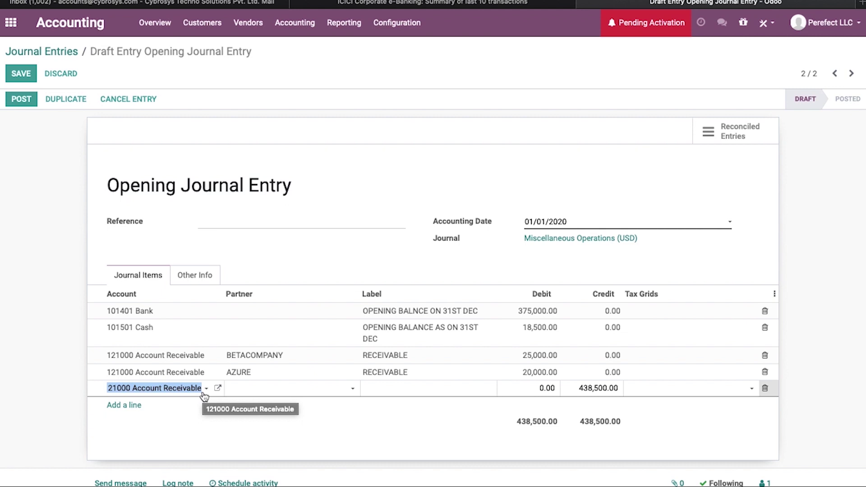
{"action": "type", "text": "STOCK"}
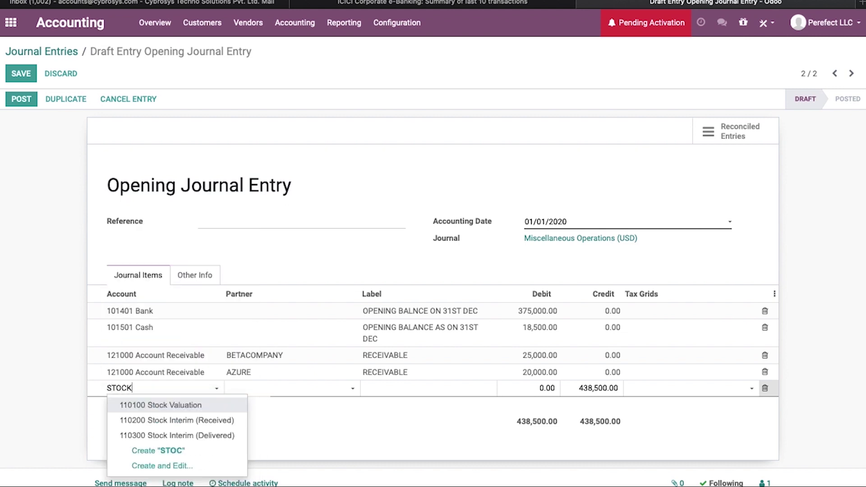
Set the line to 110100 Stock Valuation, labelled STOCK VALUE AS ON 31ST DECEMBER.
{"action": "left_click", "coordinate": [207, 406]}
{"action": "left_click", "coordinate": [391, 382]}
{"action": "type", "text": "STCK"}
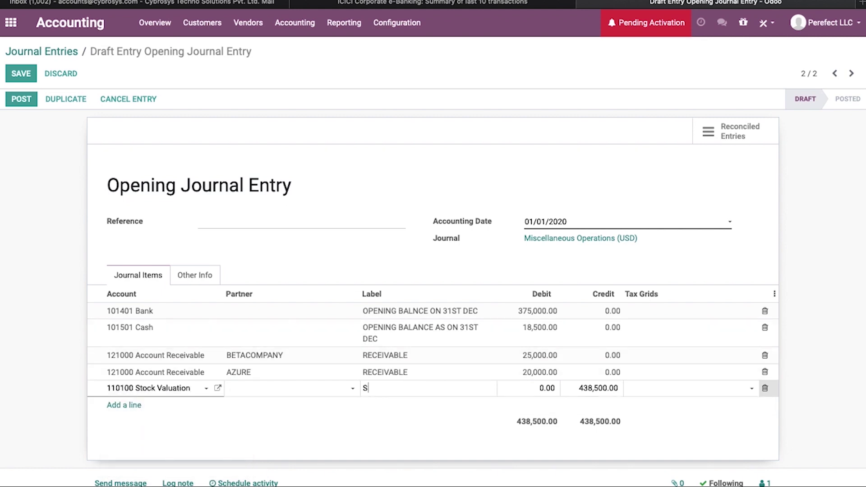
{"action": "key", "text": "BackSpace"}
{"action": "key", "text": "BackSpace"}
{"action": "type", "text": "OCK I"}
{"action": "type", "text": "N HAND"}
{"action": "key", "text": "BackSpace"}
{"action": "key", "text": "BackSpace"}
{"action": "key", "text": "BackSpace"}
{"action": "key", "text": "BackSpace"}
{"action": "key", "text": "BackSpace"}
{"action": "key", "text": "BackSpace"}
{"action": "key", "text": "BackSpace"}
{"action": "type", "text": "VALUE AS ON 31ST "}
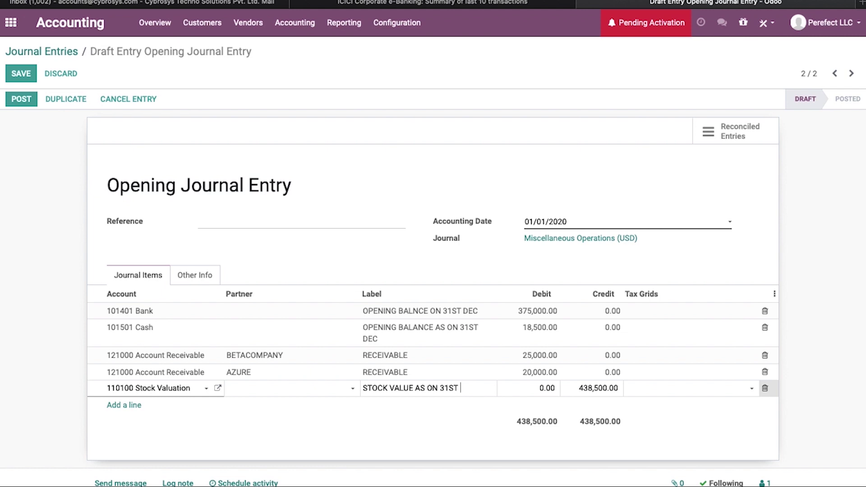
{"action": "type", "text": "DECEMBER"}
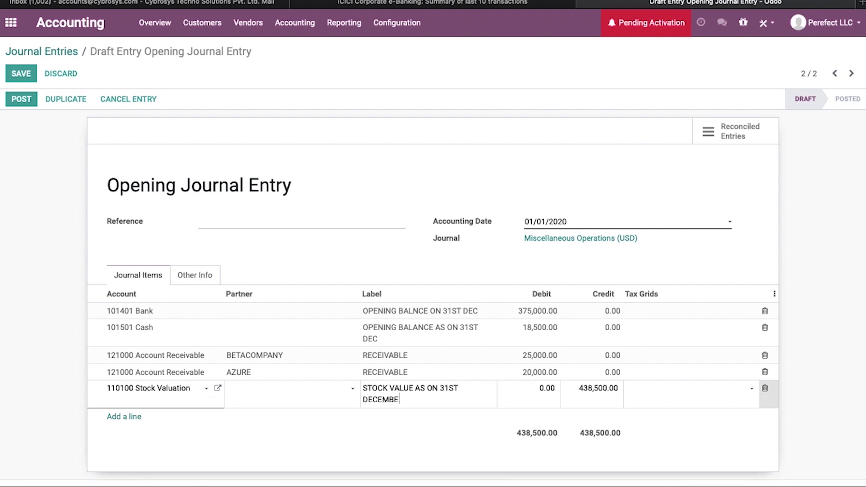
Enter a 55000 debit on the stock valuation line.
{"action": "left_click", "coordinate": [545, 388]}
{"action": "key", "text": "Right"}
{"action": "type", "text": "55"}
{"action": "key", "text": "Left"}
{"action": "key", "text": "Left"}
{"action": "key", "text": "BackSpace"}
{"action": "key", "text": "BackSpace"}
{"action": "key", "text": "BackSpace"}
{"action": "key", "text": "BackSpace"}
{"action": "key", "text": "Right"}
{"action": "type", "text": "000"}
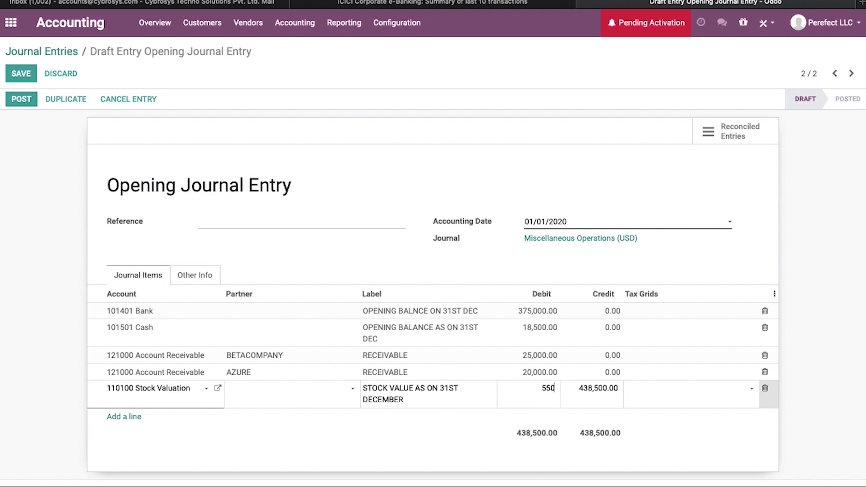
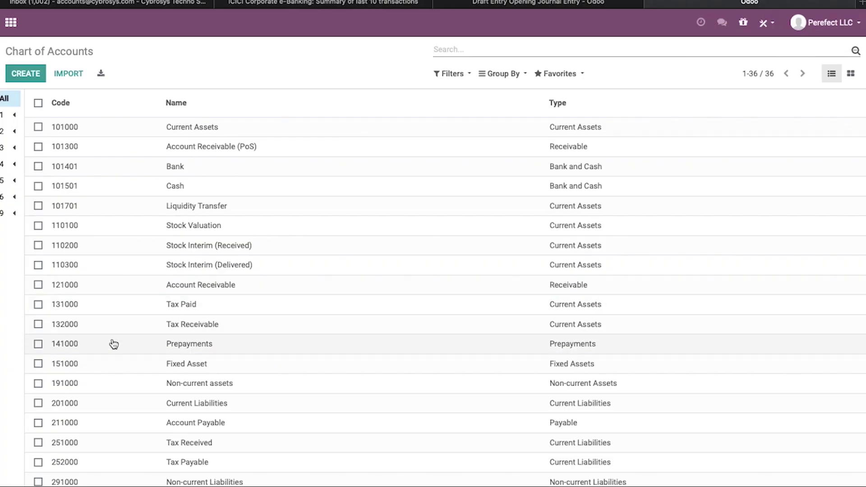
Check the 151000 Fixed Asset account's code, then return to the draft Opening Journal Entry.
{"action": "left_click", "coordinate": [85, 369]}
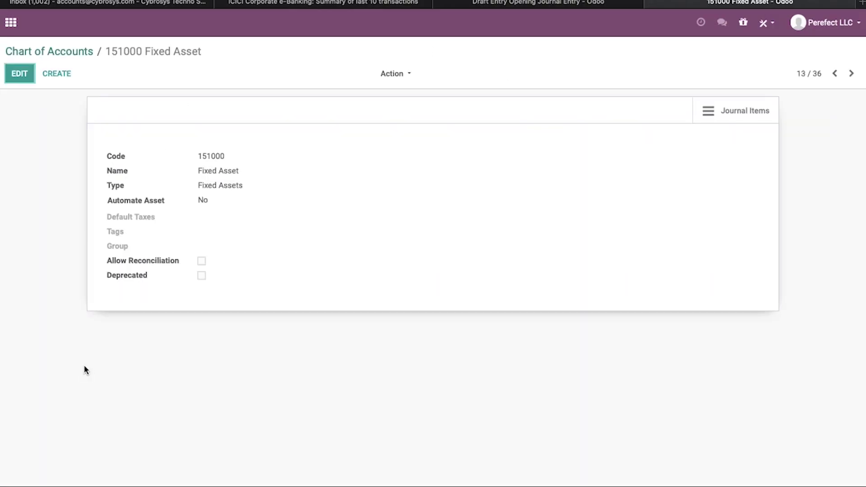
{"action": "left_click_drag", "start_coordinate": [199, 156], "coordinate": [235, 159]}
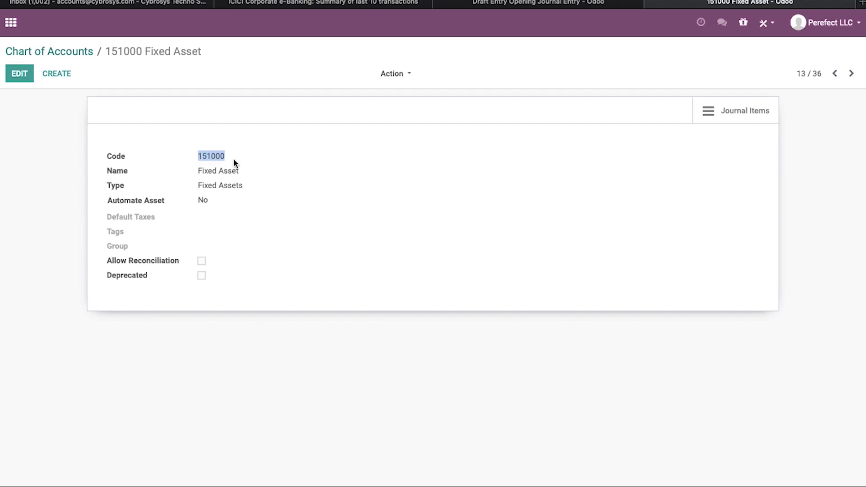
{"action": "left_click", "coordinate": [538, 4]}
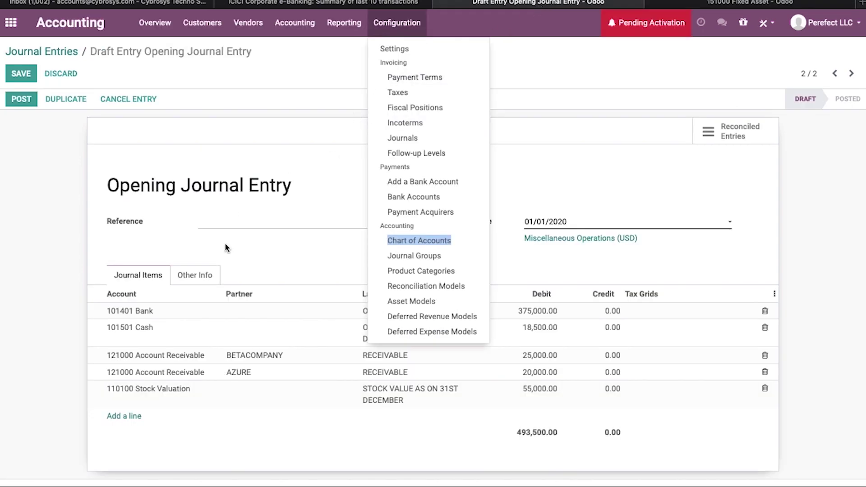
{"action": "left_click", "coordinate": [291, 260]}
On a new journal line, create account 151001 LAND& BUILDING of type Fixed Assets.
{"action": "left_click", "coordinate": [134, 417]}
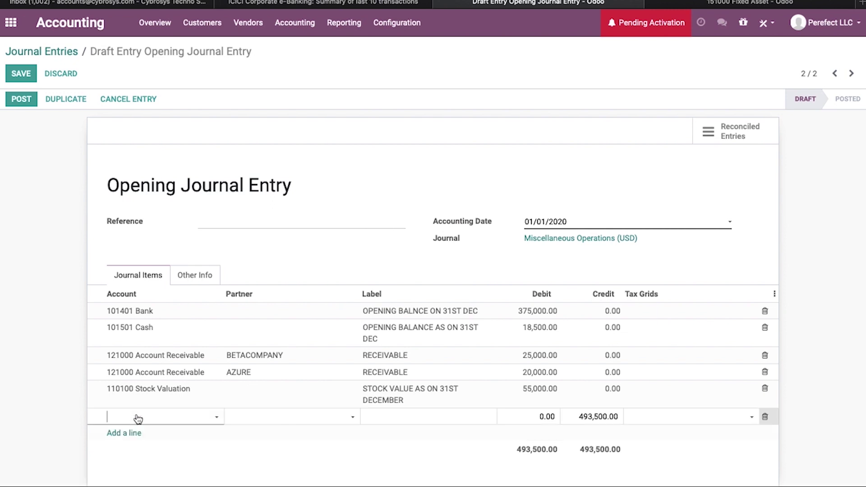
{"action": "left_click", "coordinate": [139, 417]}
{"action": "left_click", "coordinate": [156, 400]}
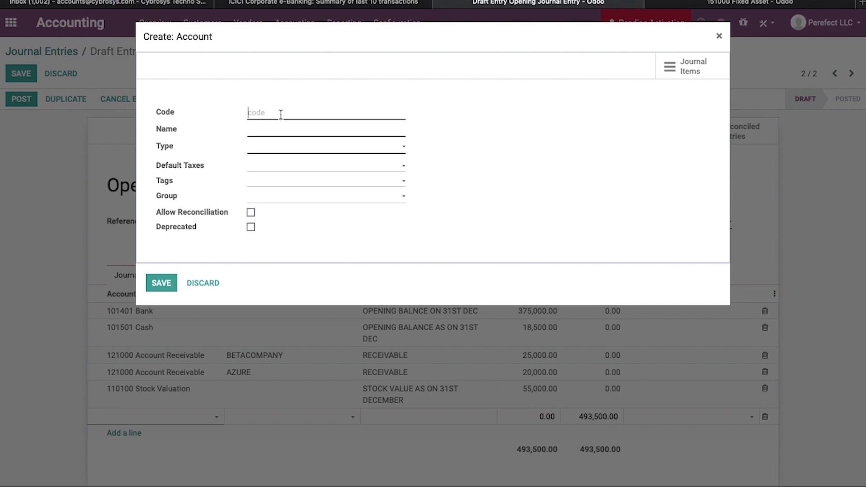
{"action": "type", "text": "151000"}
{"action": "key", "text": "BackSpace"}
{"action": "type", "text": "1"}
{"action": "type", "text": "LA"}
{"action": "type", "text": "ND"}
{"action": "type", "text": "& BUILDIG"}
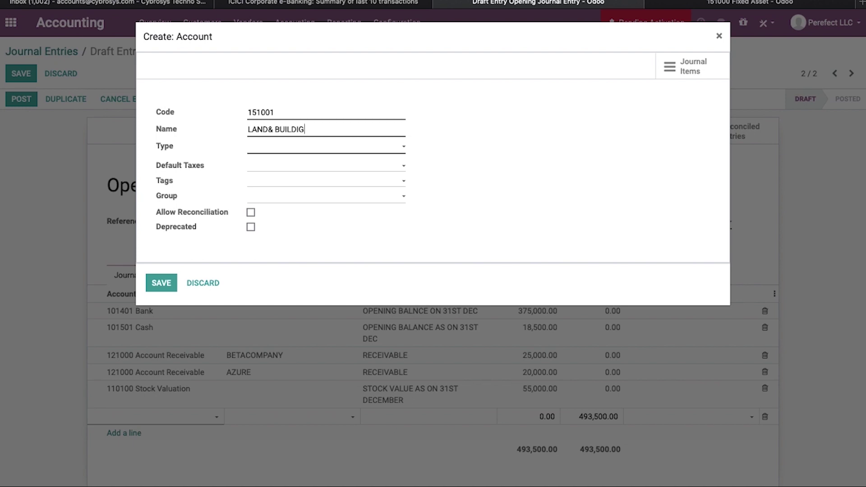
{"action": "key", "text": "BackSpace"}
{"action": "type", "text": "NG"}
{"action": "left_click", "coordinate": [276, 153]}
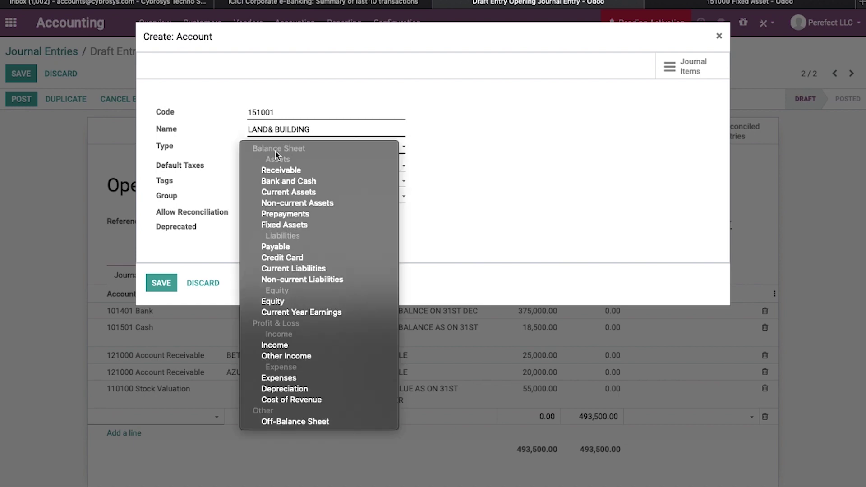
{"action": "left_click", "coordinate": [288, 224]}
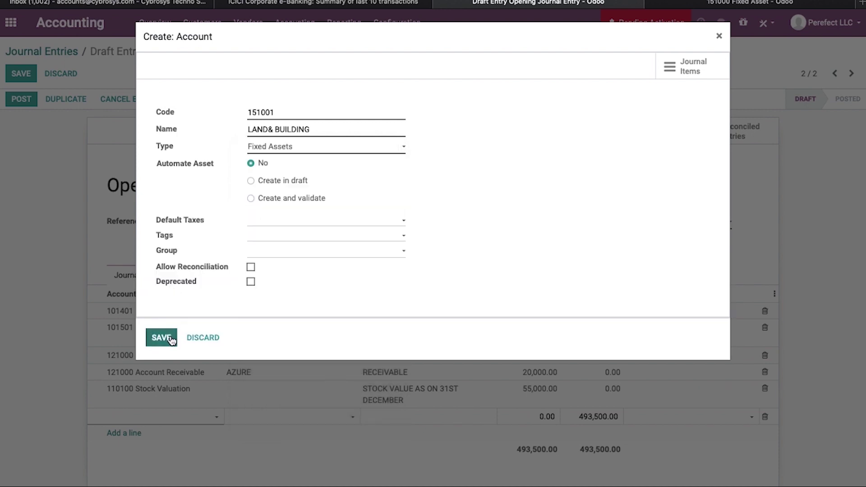
{"action": "left_click", "coordinate": [161, 337]}
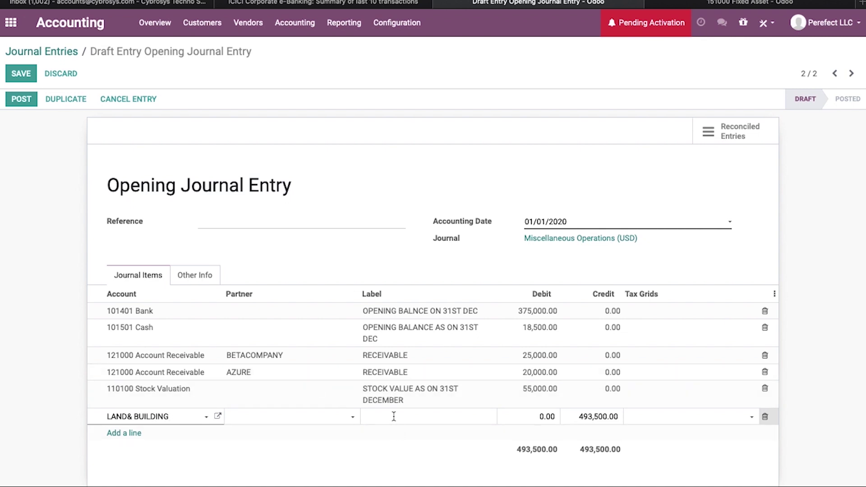
Label the LAND& BUILDING line FIXED ASSET and debit it 595,000.00.
{"action": "type", "text": "FIXED ASSET"}
{"action": "key", "text": "ctrl+Right"}
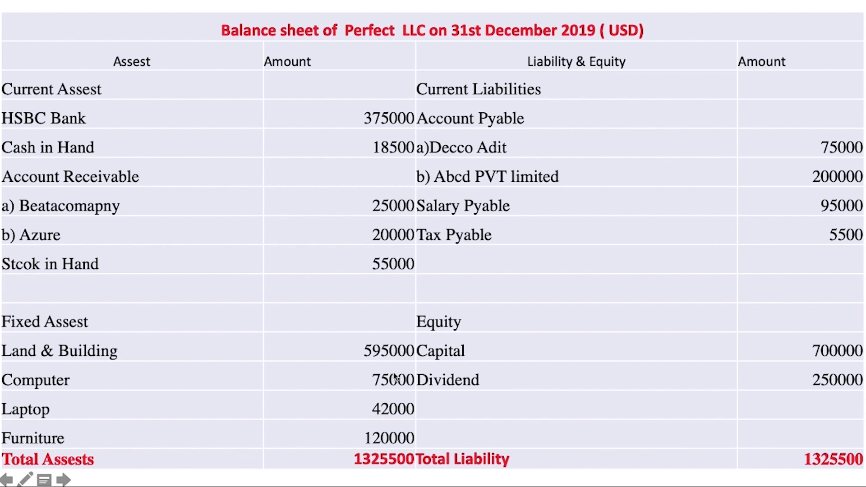
{"action": "key", "text": "ctrl+Left"}
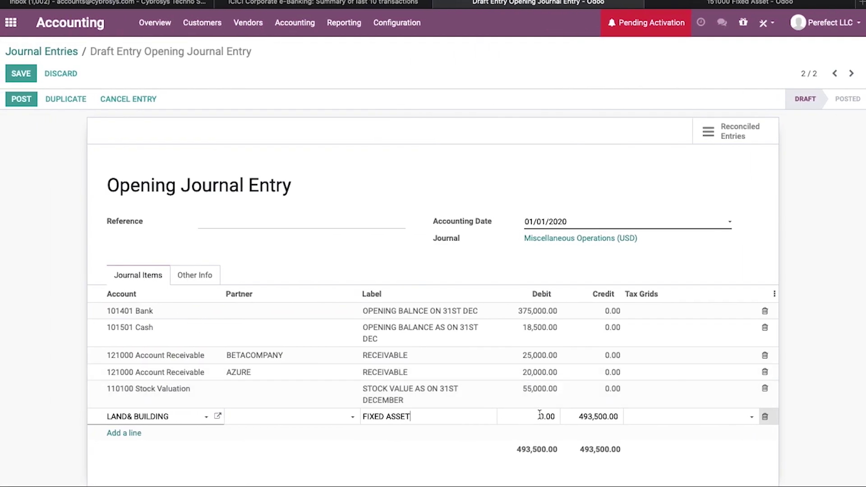
{"action": "left_click", "coordinate": [553, 414]}
{"action": "type", "text": "595000"}
{"action": "left_click", "coordinate": [121, 433]}
{"action": "key", "text": "ctrl+Right"}
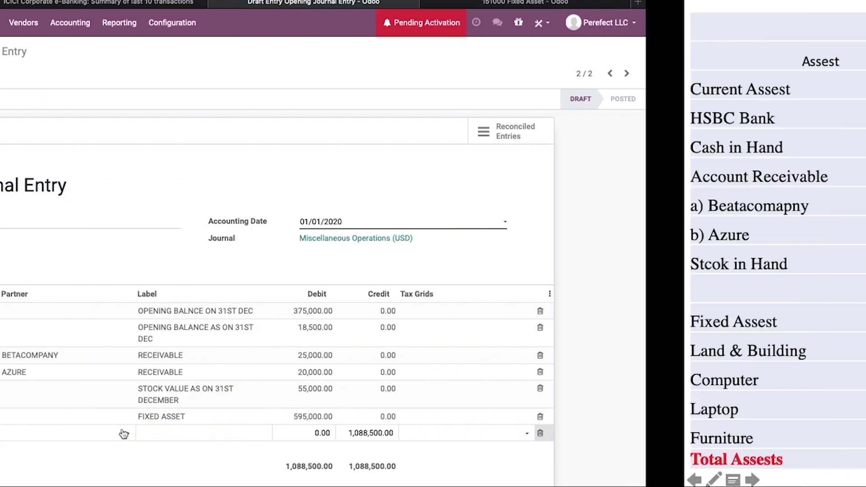
{"action": "key", "text": "ctrl+Left"}
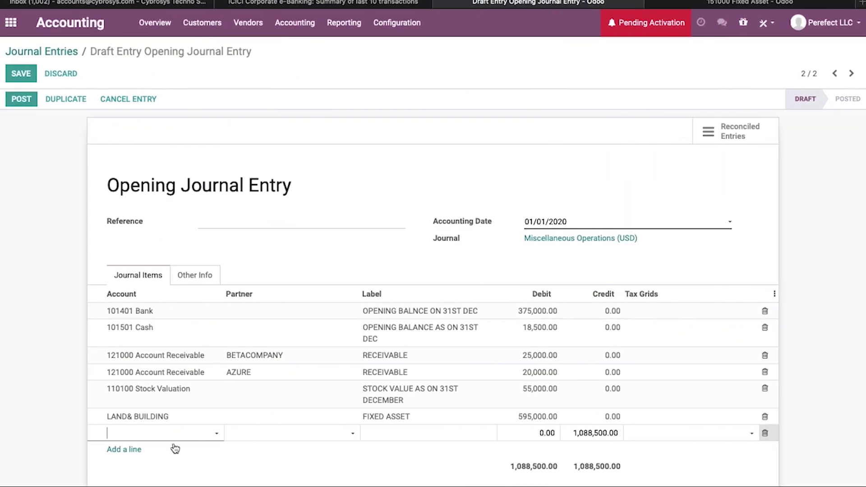
On a new journal line, create account 151002 COMPUTER of type Fixed Assets.
{"action": "left_click", "coordinate": [130, 450]}
{"action": "left_click", "coordinate": [133, 437]}
{"action": "left_click", "coordinate": [170, 415]}
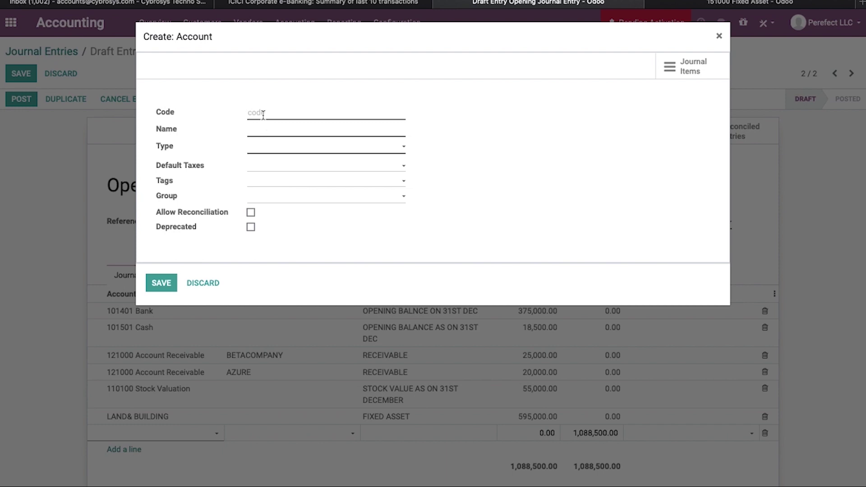
{"action": "type", "text": "151000"}
{"action": "key", "text": "BackSpace"}
{"action": "type", "text": "2"}
{"action": "left_click", "coordinate": [288, 132]}
{"action": "type", "text": "COMPUTER"}
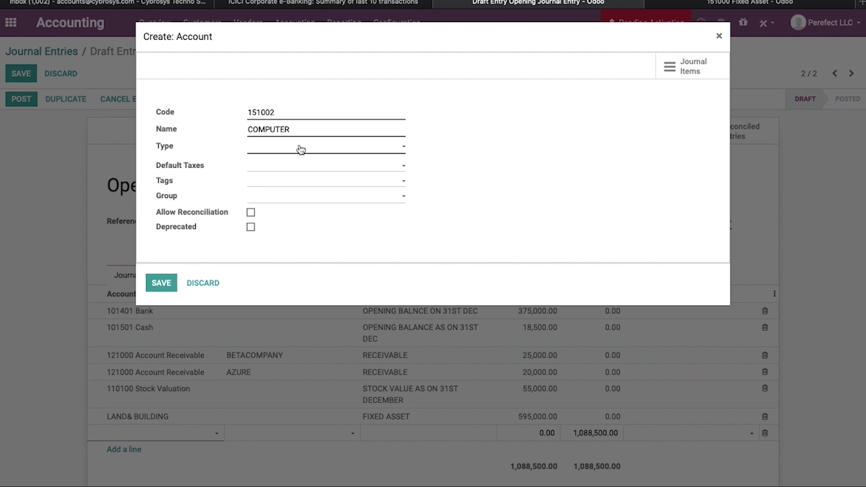
{"action": "left_click", "coordinate": [299, 149]}
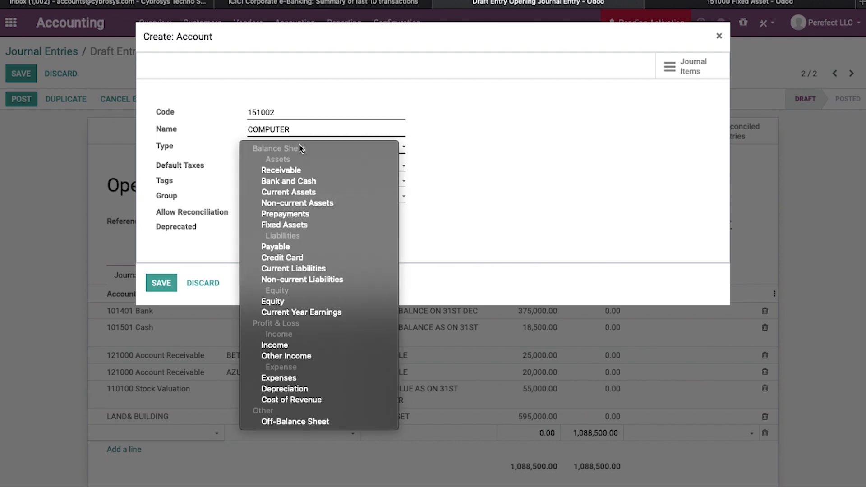
{"action": "left_click", "coordinate": [292, 215]}
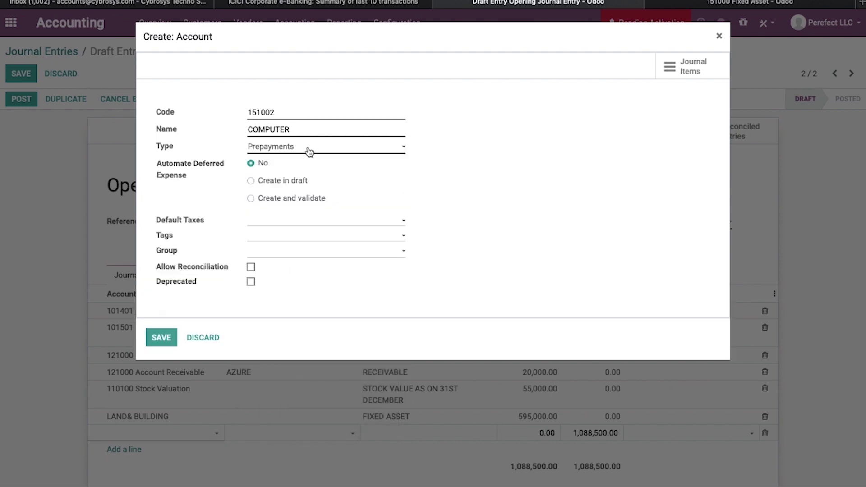
{"action": "left_click", "coordinate": [310, 150]}
{"action": "left_click", "coordinate": [301, 161]}
{"action": "key", "text": "Escape"}
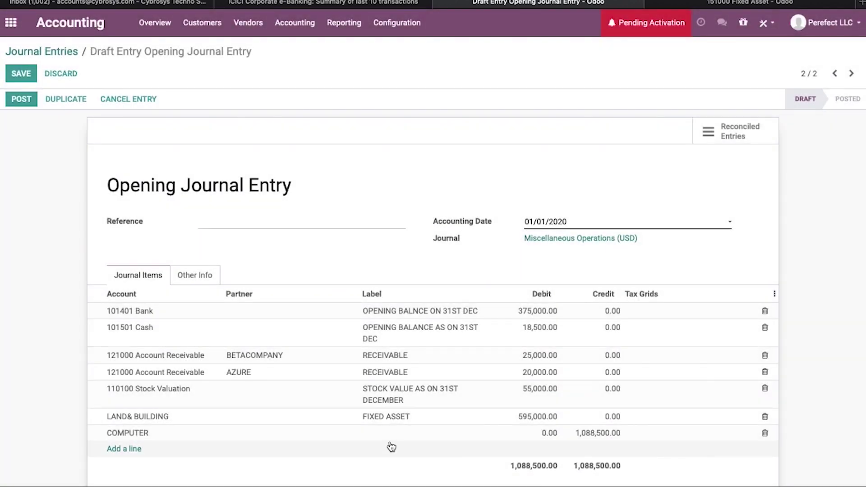
Label the COMPUTER line FIXED ASSET and debit it 75,000.
{"action": "left_click", "coordinate": [388, 439]}
{"action": "type", "text": "FIXED"}
{"action": "key", "text": "BackSpace"}
{"action": "key", "text": "BackSpace"}
{"action": "key", "text": "BackSpace"}
{"action": "type", "text": "XED ASSET"}
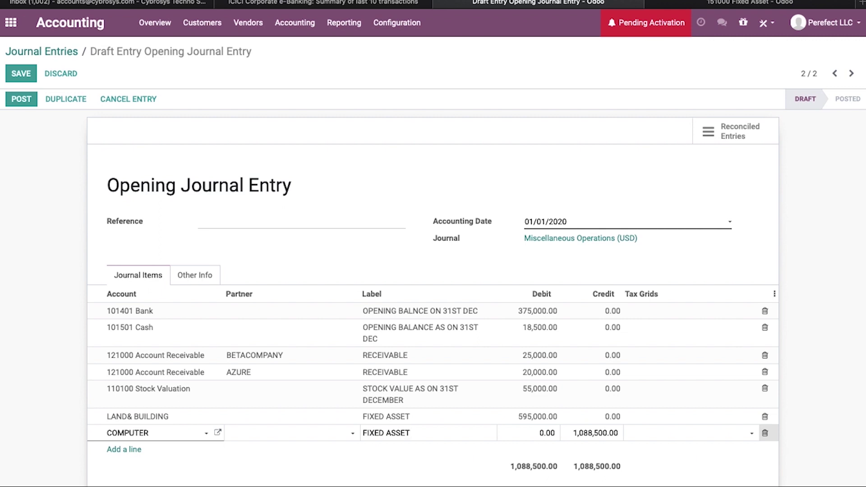
{"action": "key", "text": "ctrl+Right"}
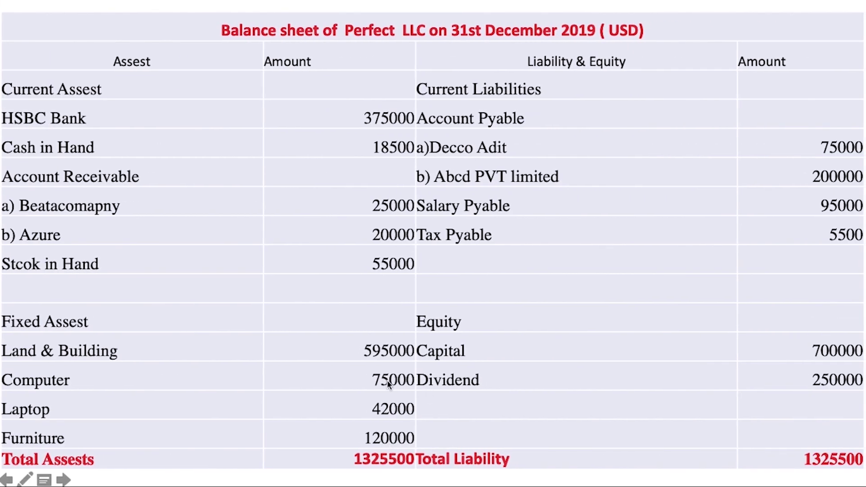
{"action": "key", "text": "ctrl+Left"}
{"action": "key", "text": "Tab"}
{"action": "type", "text": "75000"}
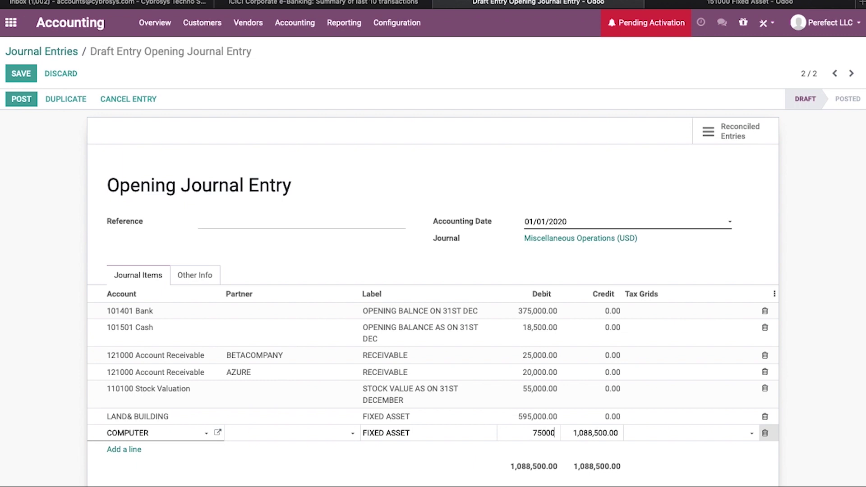
{"action": "left_click", "coordinate": [125, 450]}
{"action": "left_click", "coordinate": [133, 449]}
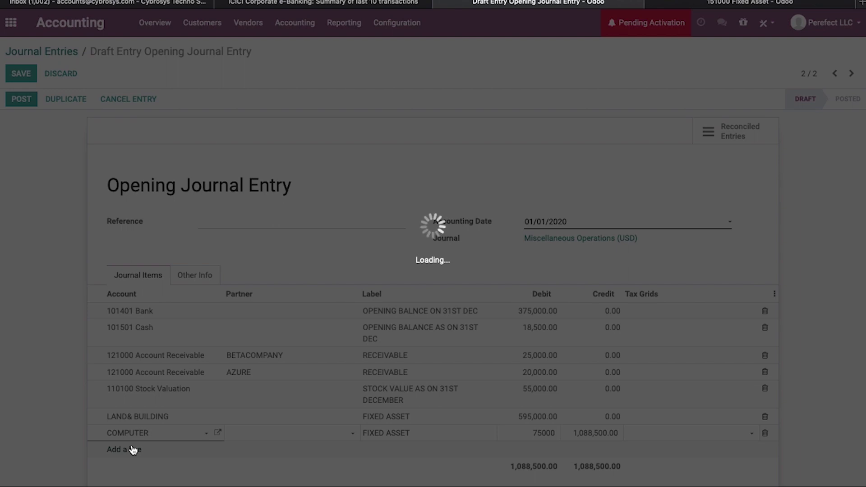
{"action": "mouse_move", "coordinate": [433, 2]}
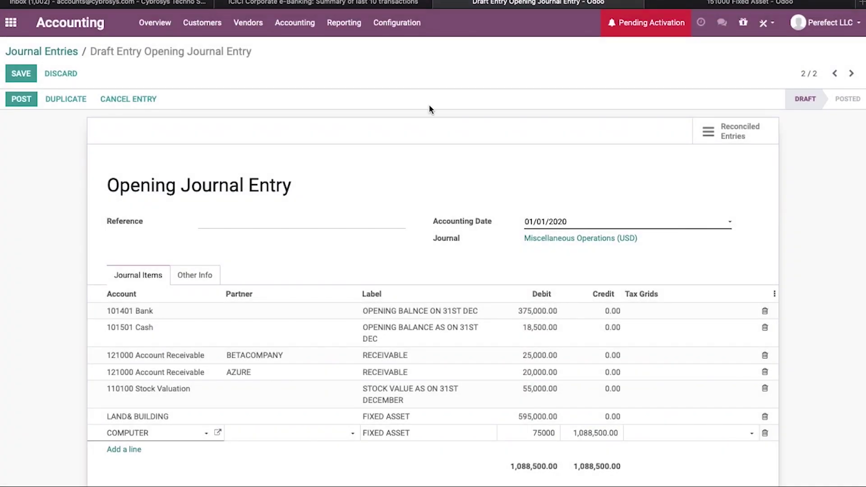
On a new journal line, create account 151003 LAPTOPS of type Fixed Assets.
{"action": "left_click", "coordinate": [129, 449]}
{"action": "left_click", "coordinate": [131, 449]}
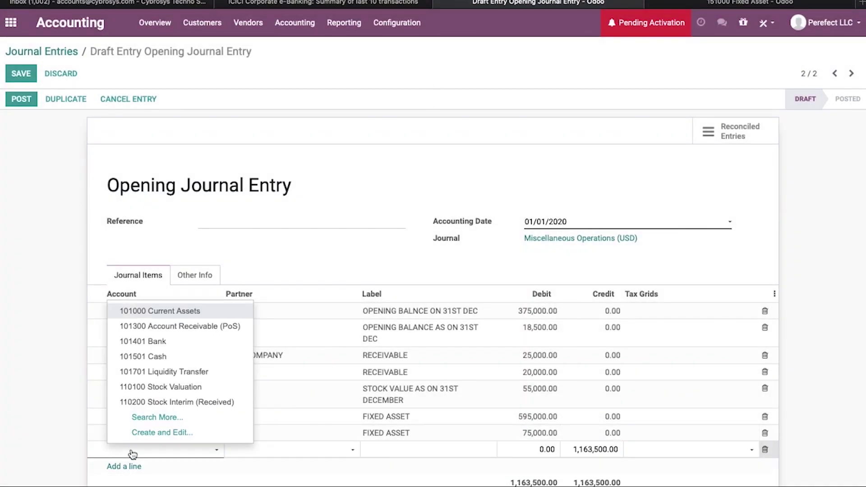
{"action": "left_click", "coordinate": [161, 432]}
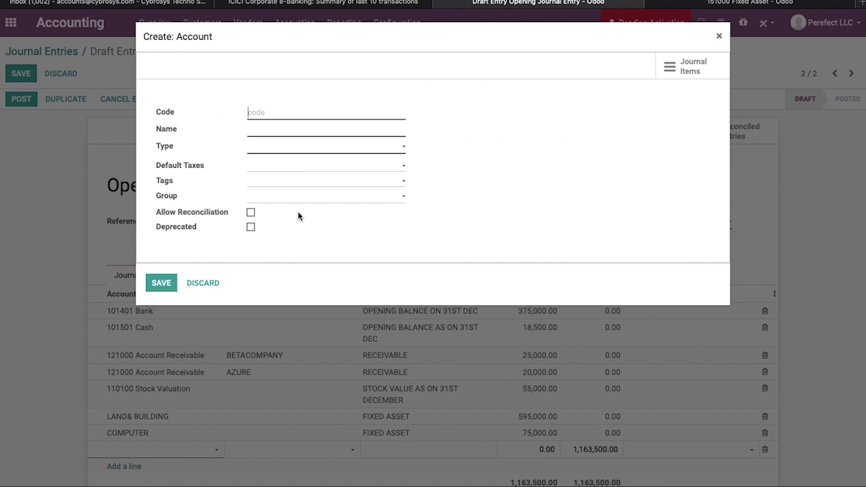
{"action": "type", "text": "151000"}
{"action": "key", "text": "BackSpace"}
{"action": "type", "text": "3"}
{"action": "left_click", "coordinate": [284, 128]}
{"action": "type", "text": "LAPTOPS"}
{"action": "key", "text": "ctrl+Right"}
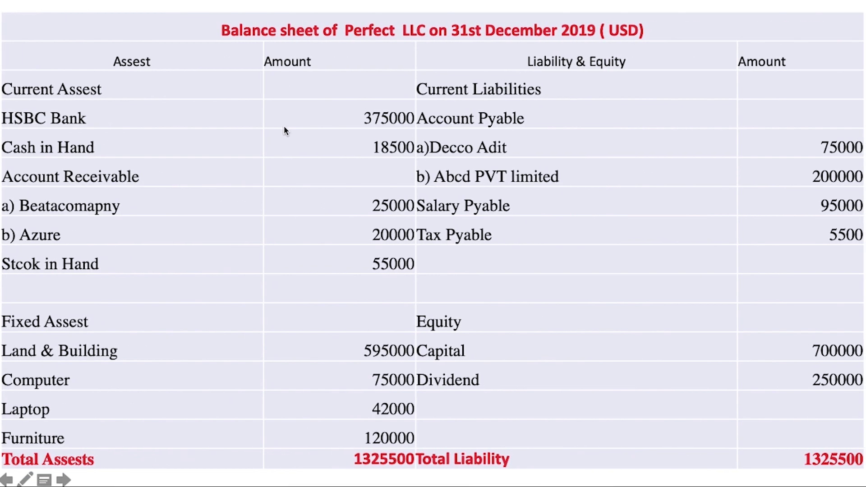
{"action": "key", "text": "ctrl+Left"}
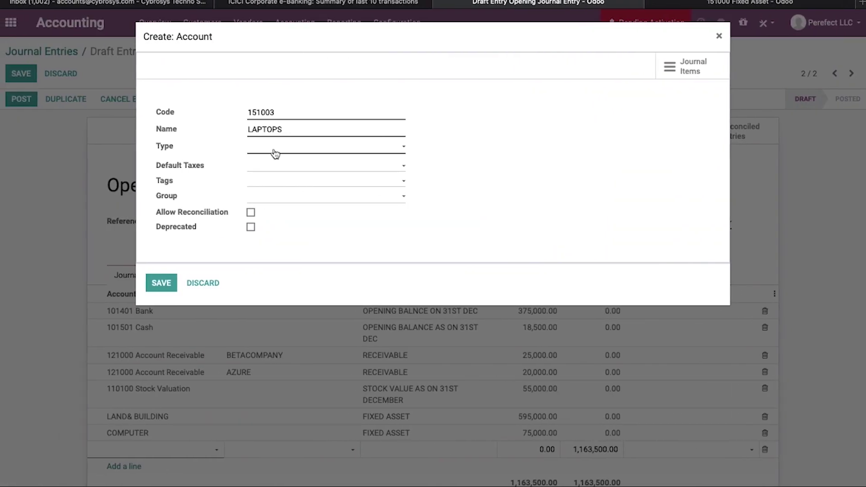
{"action": "left_click", "coordinate": [275, 153]}
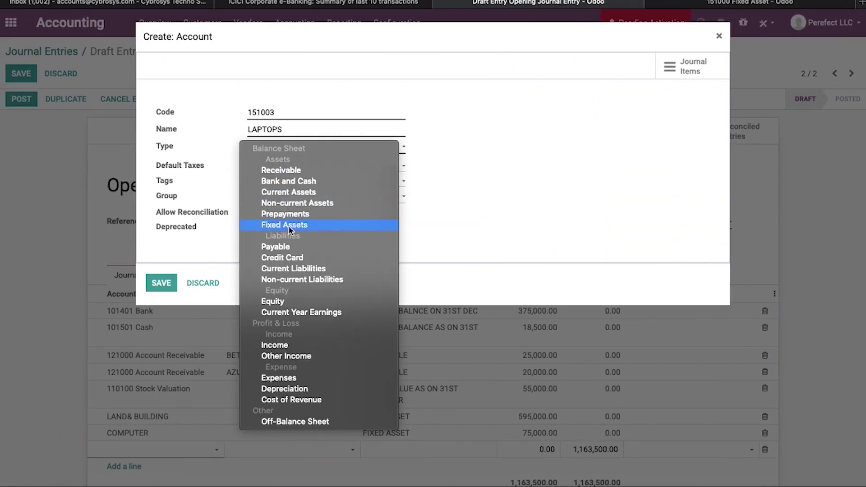
{"action": "left_click", "coordinate": [289, 226]}
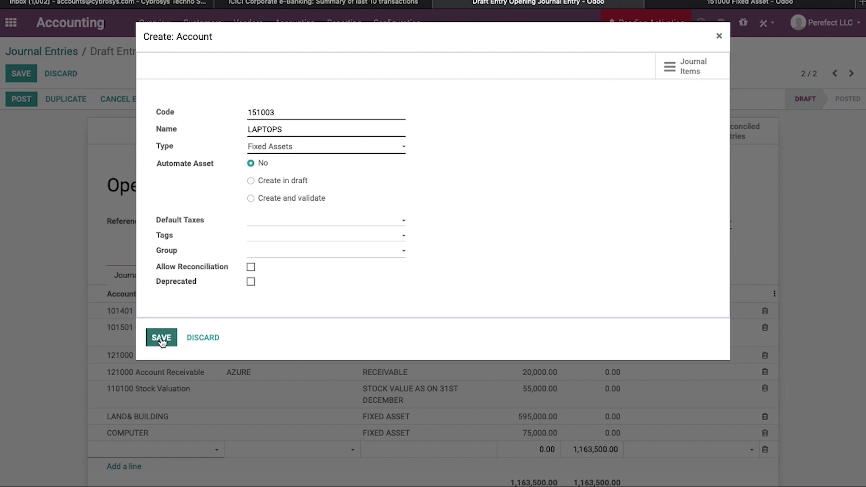
{"action": "left_click", "coordinate": [161, 338]}
Label the LAPTOPS line FIXED ASSET and debit it 42,000.00.
{"action": "left_click", "coordinate": [390, 451]}
{"action": "type", "text": "FIXED A"}
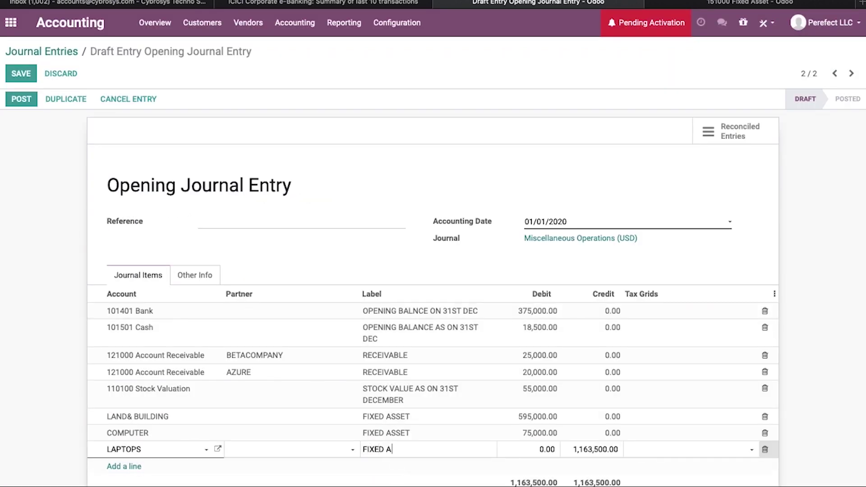
{"action": "type", "text": "SSET"}
{"action": "left_click", "coordinate": [540, 451]}
{"action": "key", "text": "End"}
{"action": "type", "text": "42"}
{"action": "key", "text": "BackSpace"}
{"action": "key", "text": "BackSpace"}
{"action": "key", "text": "BackSpace"}
{"action": "key", "text": "BackSpace"}
{"action": "type", "text": "000"}
{"action": "left_click", "coordinate": [124, 472]}
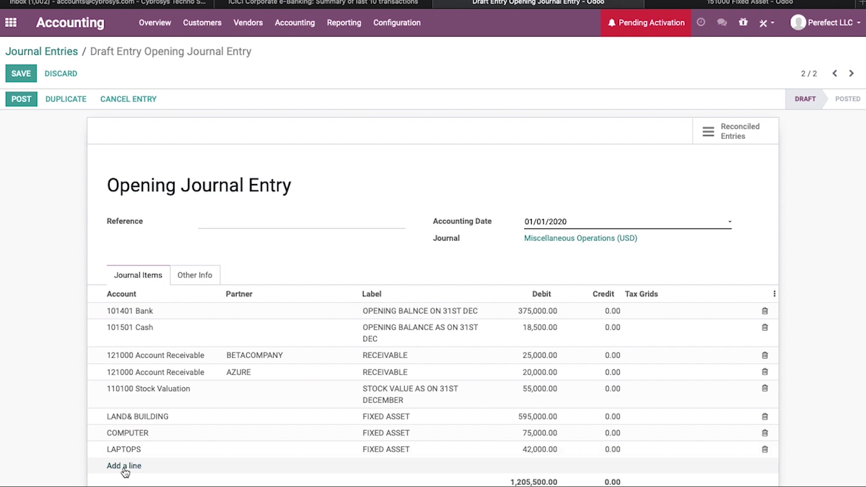
On a new journal line, create account 151004 FURNITURE of type Fixed Assets.
{"action": "left_click", "coordinate": [125, 471]}
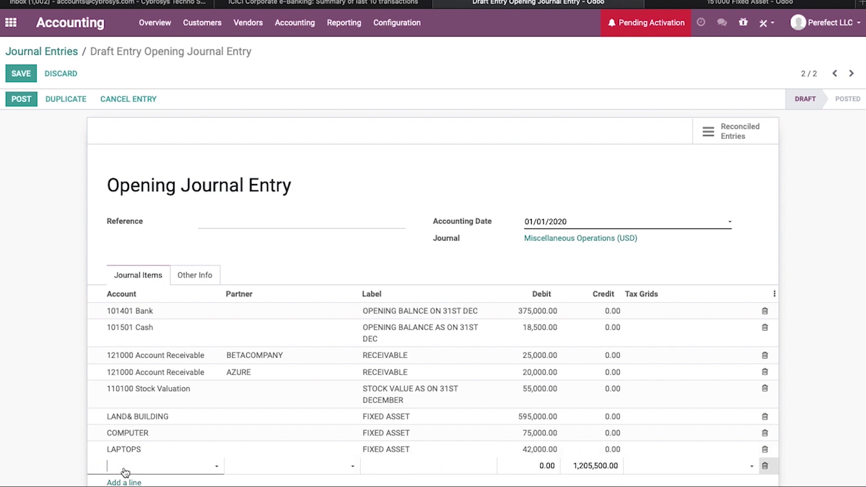
{"action": "left_click", "coordinate": [148, 468]}
{"action": "left_click", "coordinate": [180, 451]}
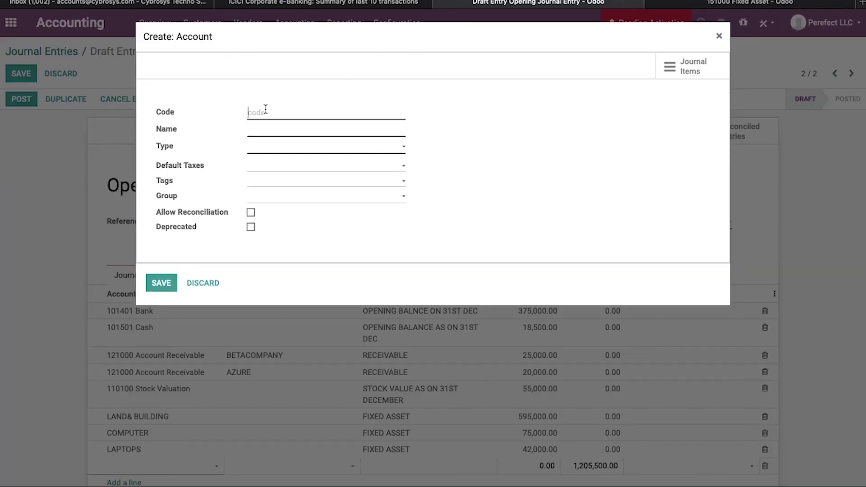
{"action": "type", "text": "151000"}
{"action": "key", "text": "BackSpace"}
{"action": "type", "text": "4"}
{"action": "left_click", "coordinate": [261, 130]}
{"action": "type", "text": "FURNITURE"}
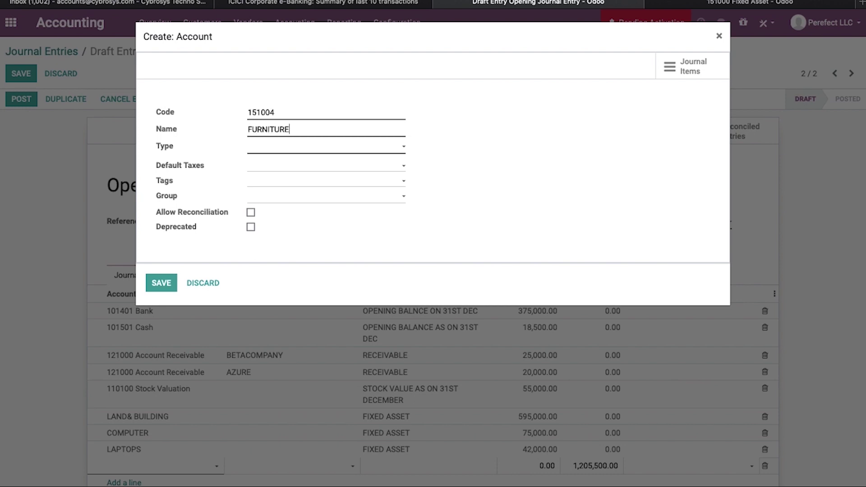
{"action": "left_click", "coordinate": [290, 152]}
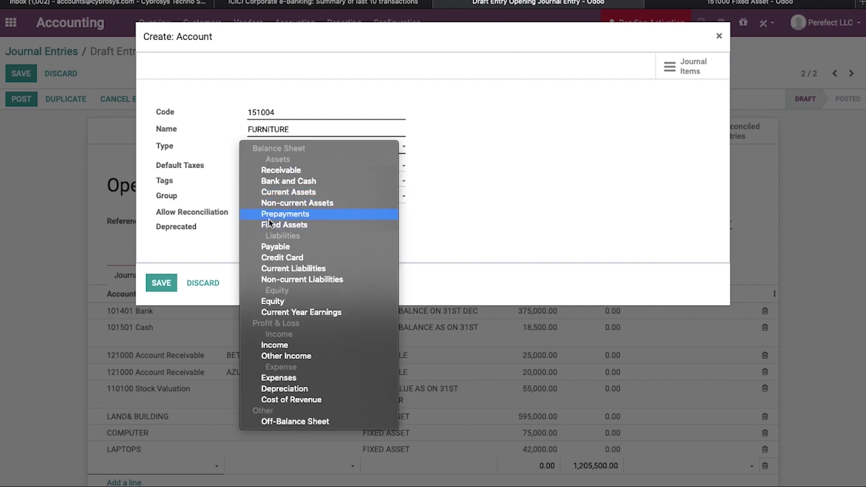
{"action": "left_click", "coordinate": [161, 336]}
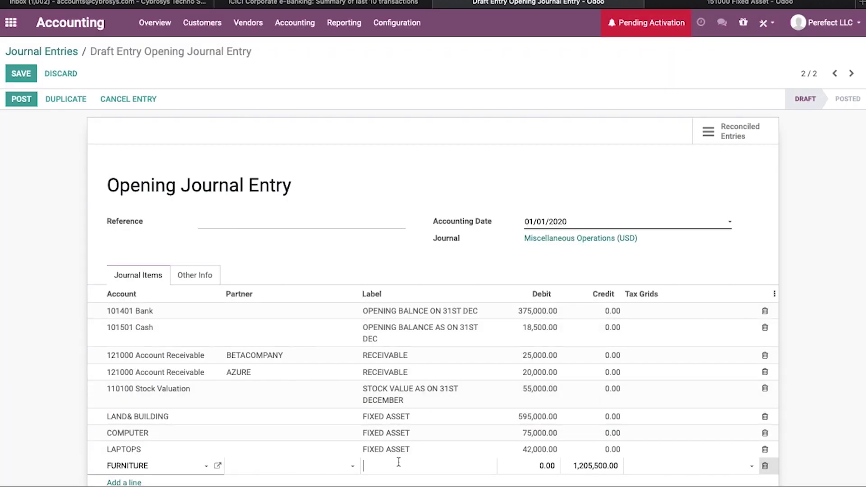
Label the FURNITURE line FIXED ASSET and debit it 120,000.00.
{"action": "type", "text": "FIXED ASSET"}
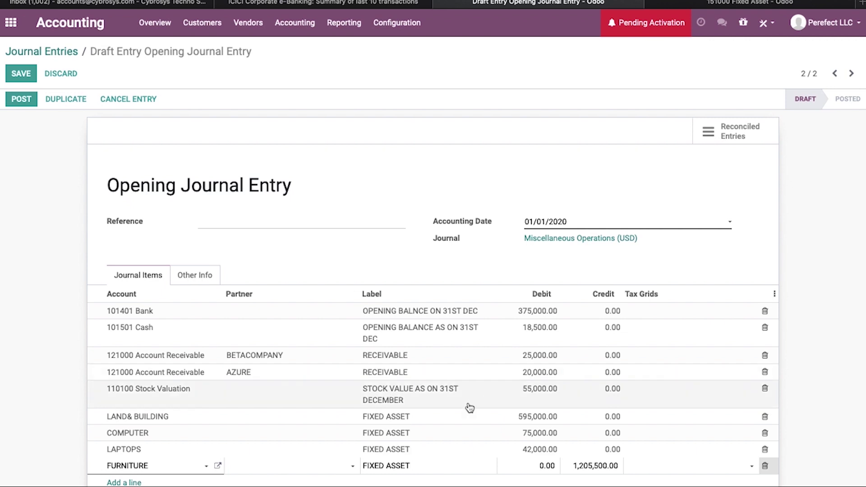
{"action": "key", "text": "ctrl+Right"}
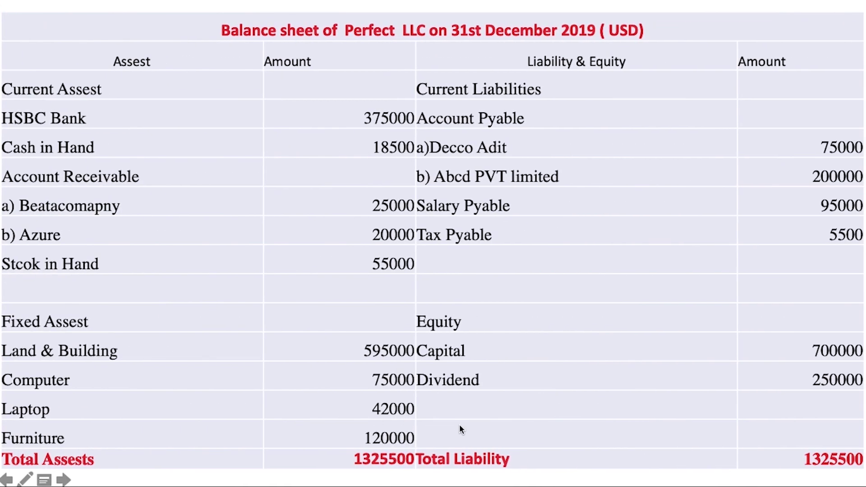
{"action": "key", "text": "ctrl+Left"}
{"action": "left_click", "coordinate": [541, 465]}
{"action": "type", "text": "120"}
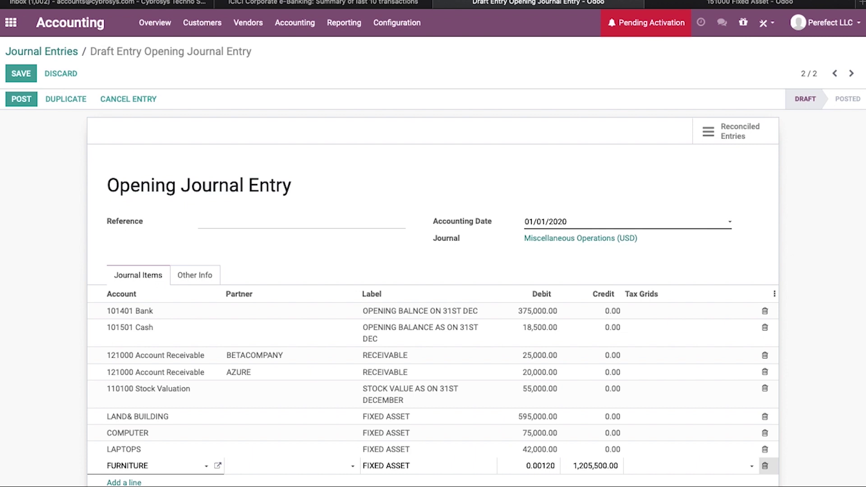
{"action": "key", "text": "BackSpace"}
{"action": "key", "text": "BackSpace"}
{"action": "key", "text": "BackSpace"}
{"action": "key", "text": "BackSpace"}
{"action": "type", "text": "000"}
{"action": "type", "text": "0"}
{"action": "key", "text": "Return"}
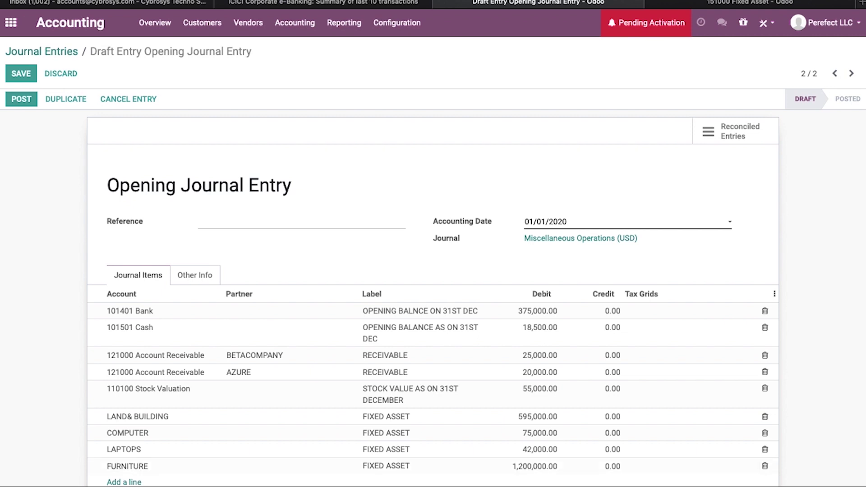
{"action": "left_click", "coordinate": [547, 469]}
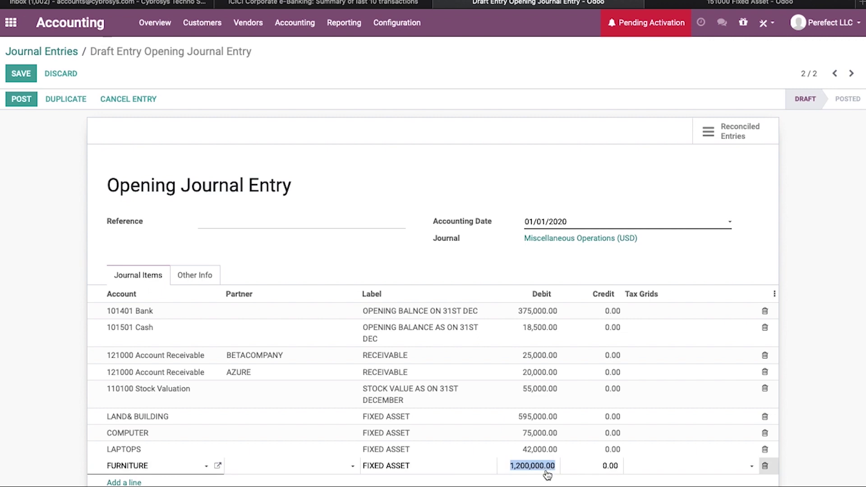
{"action": "left_click", "coordinate": [544, 467]}
{"action": "key", "text": "BackSpace"}
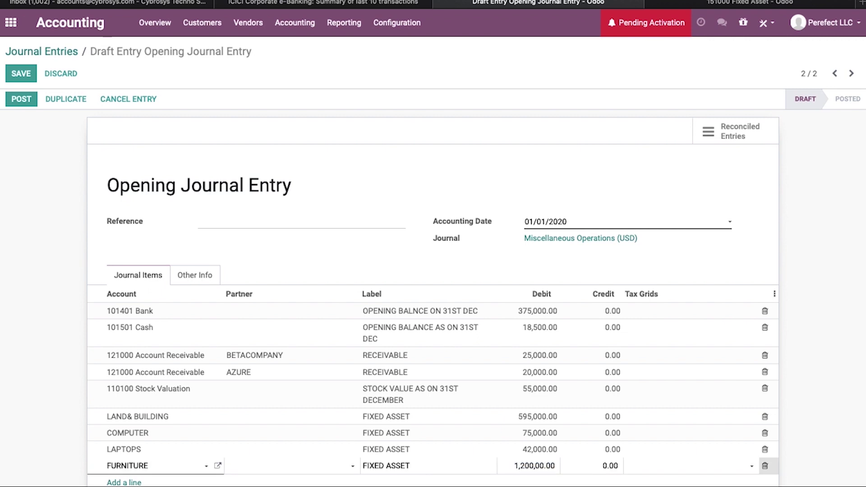
{"action": "key", "text": "BackSpace"}
{"action": "type", "text": "0"}
{"action": "left_click", "coordinate": [514, 372]}
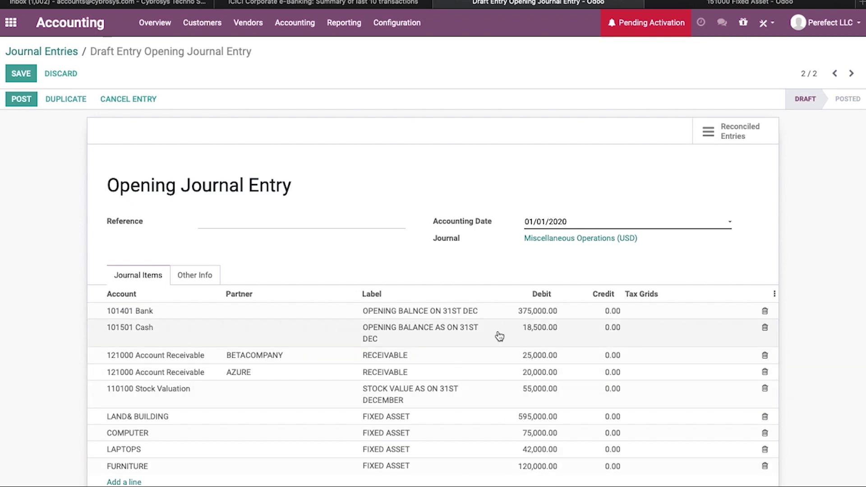
{"action": "scroll", "coordinate": [491, 358], "scroll_direction": "down", "scroll_amount": 2}
Add a 211000 Account Payable line for a newly created partner, DECCO ADIT.
{"action": "key", "text": "ctrl+Right"}
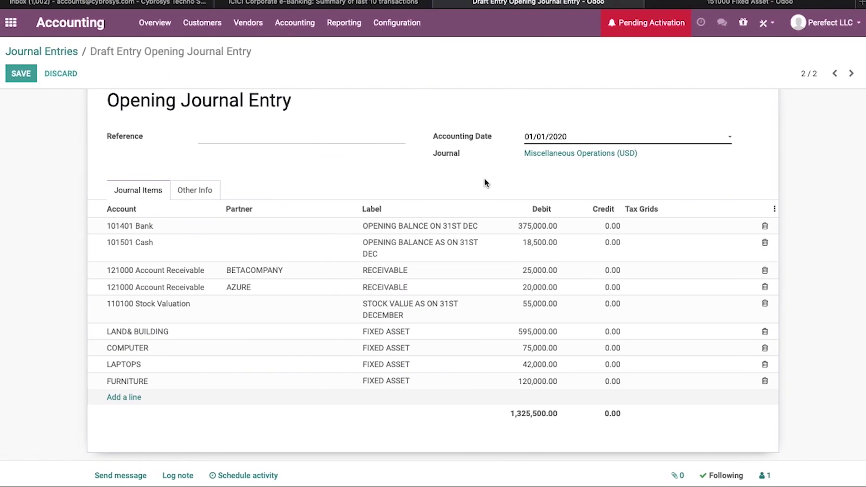
{"action": "left_click", "coordinate": [135, 397]}
{"action": "type", "text": "ACC"}
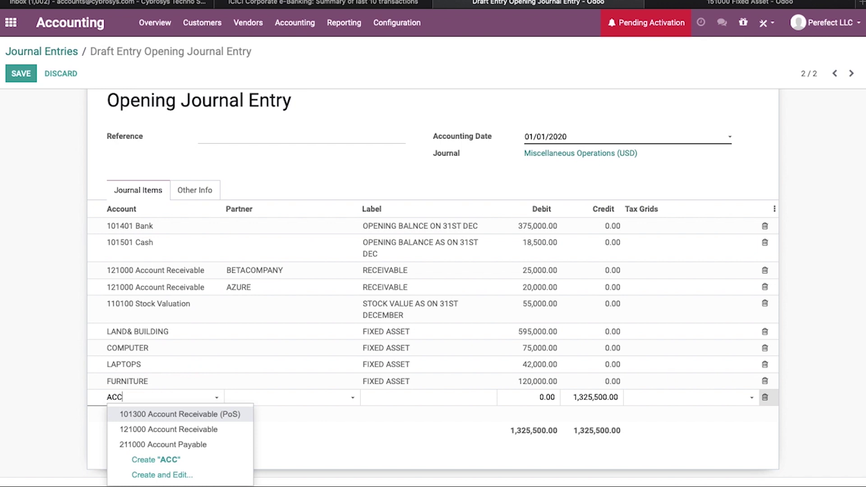
{"action": "left_click", "coordinate": [201, 444]}
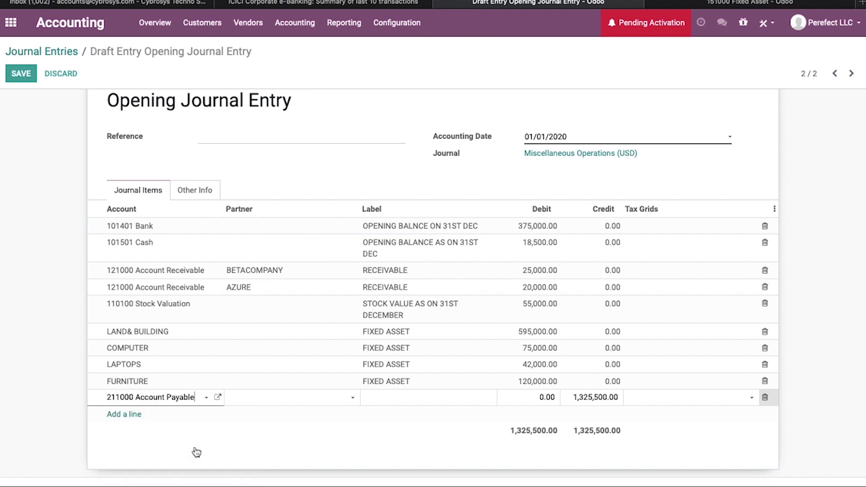
{"action": "left_click", "coordinate": [334, 401]}
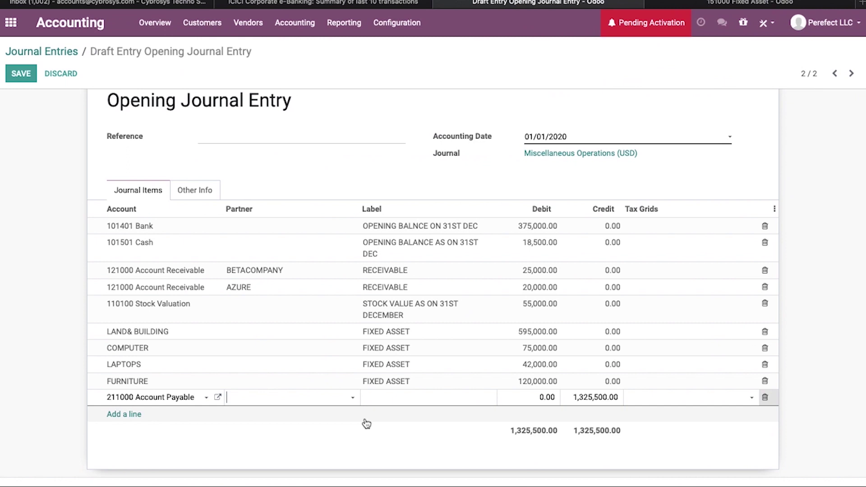
{"action": "left_click", "coordinate": [334, 401]}
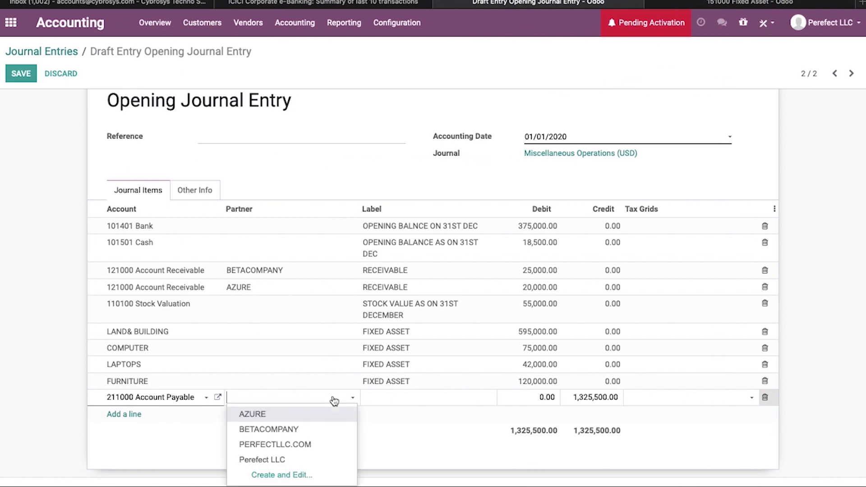
{"action": "left_click", "coordinate": [289, 474]}
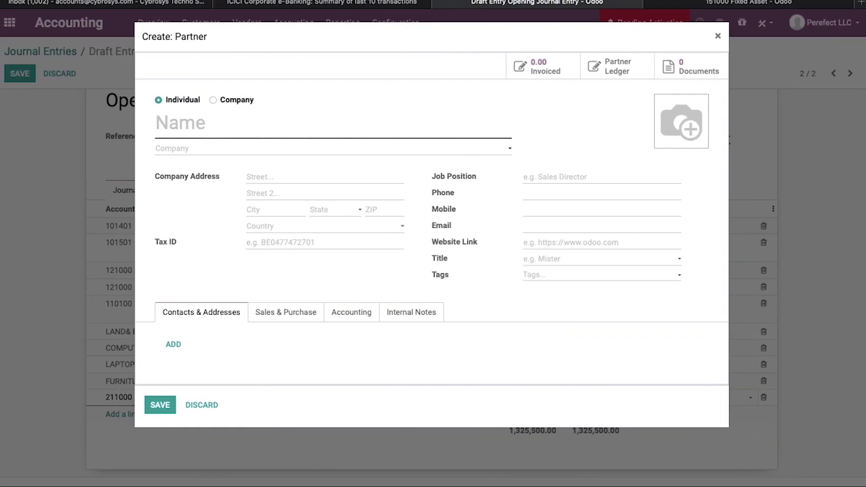
{"action": "type", "text": "DECCO A"}
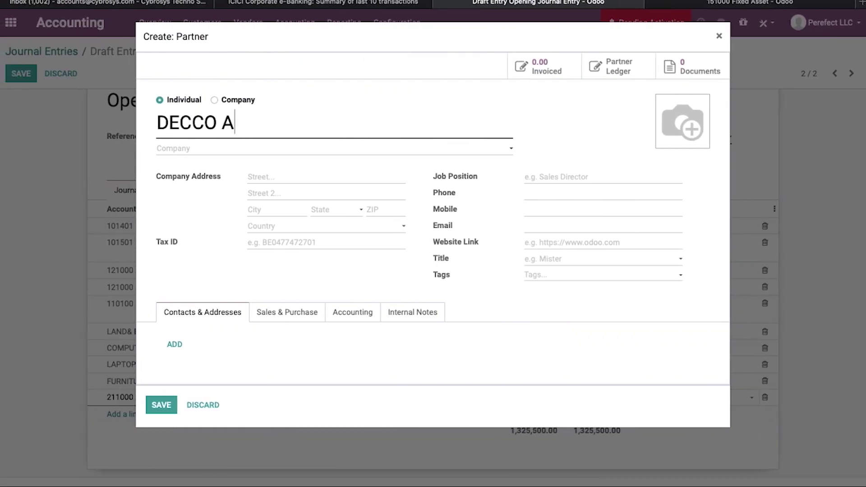
{"action": "type", "text": "DIT"}
{"action": "left_click", "coordinate": [159, 398]}
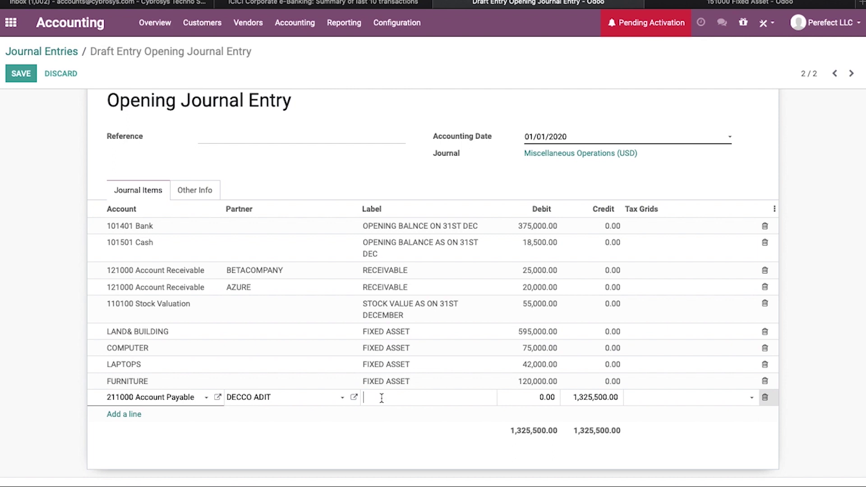
Label the DECCO ADIT line PAYABLE AS ON 31ST DECEMBER and credit it 75,000.
{"action": "left_click", "coordinate": [381, 398]}
{"action": "type", "text": "PAYABLE AS ON 31ST "}
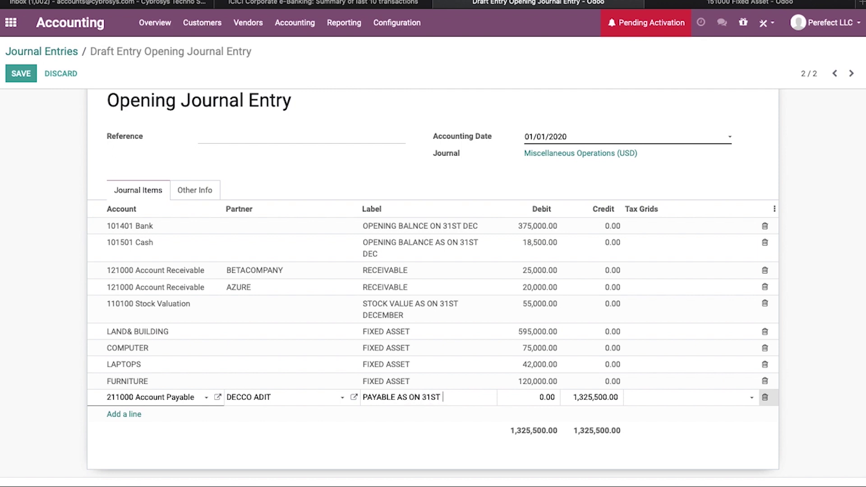
{"action": "type", "text": "DECEMBER"}
{"action": "key", "text": "ctrl+Right"}
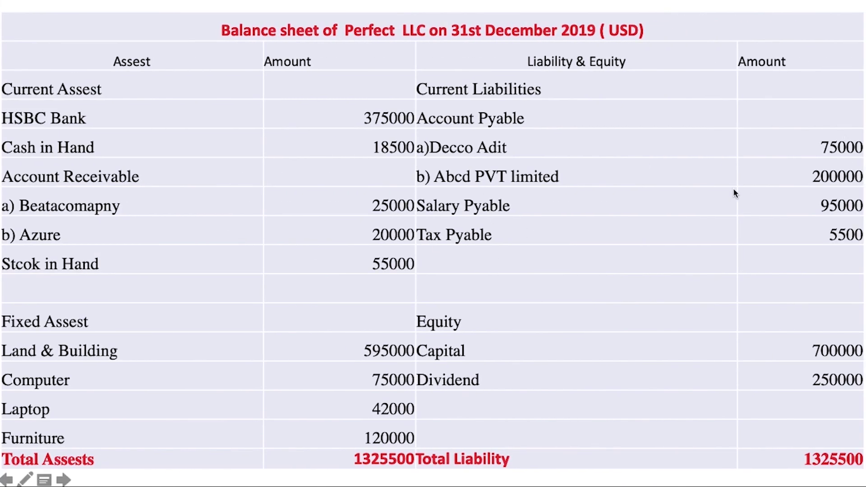
{"action": "key", "text": "ctrl+Left"}
{"action": "left_click", "coordinate": [583, 396]}
{"action": "key", "text": "End"}
{"action": "type", "text": "75"}
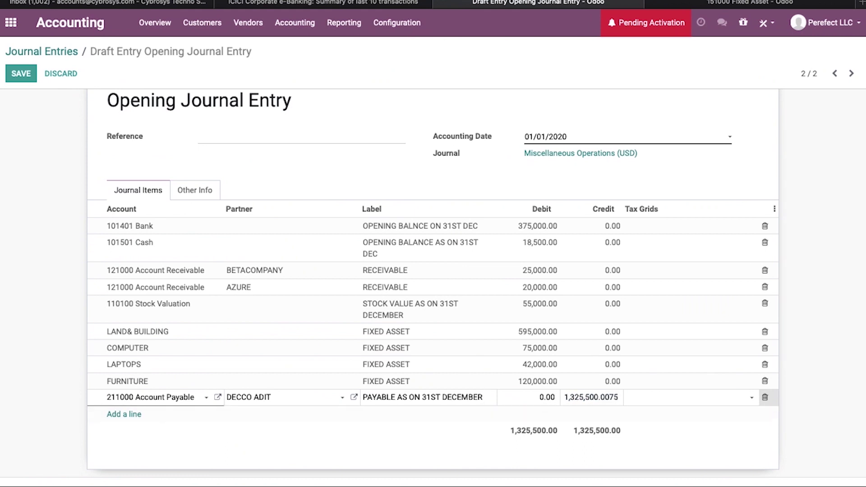
{"action": "left_click_drag", "start_coordinate": [565, 397], "coordinate": [619, 401]}
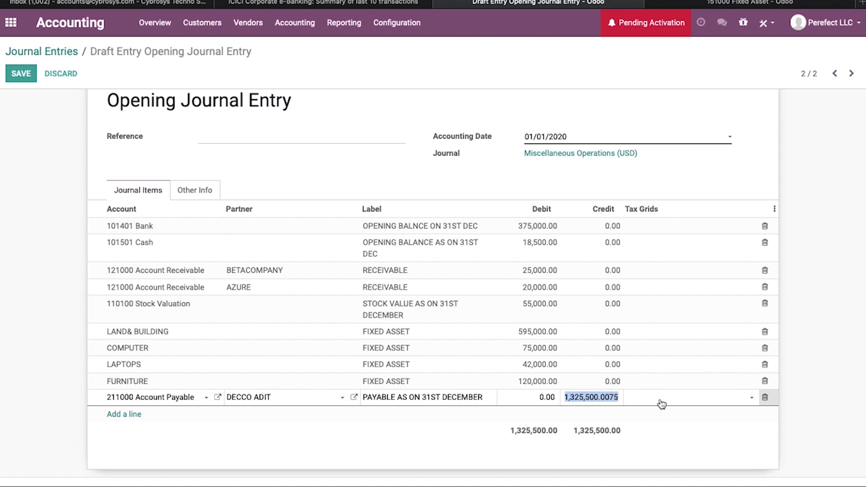
{"action": "type", "text": "75000"}
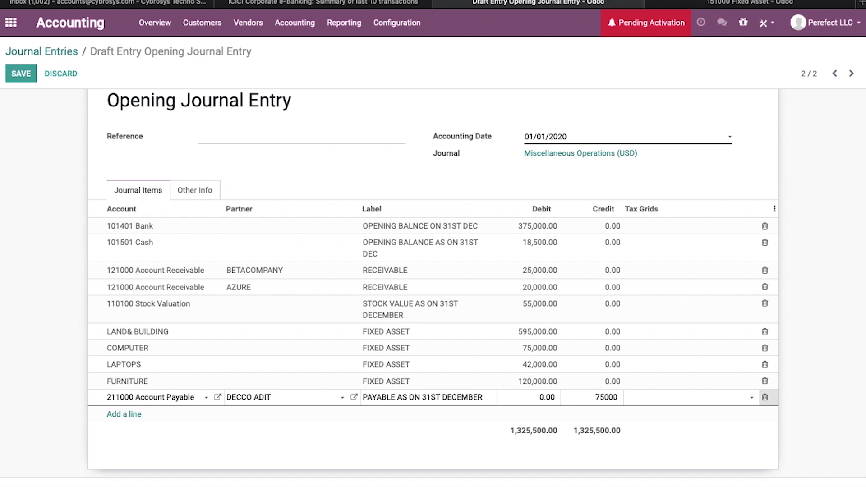
{"action": "left_click", "coordinate": [119, 414]}
Add another 211000 Account Payable line for a newly created partner, ABCD PVT.
{"action": "left_click", "coordinate": [136, 414]}
{"action": "type", "text": "ACC"}
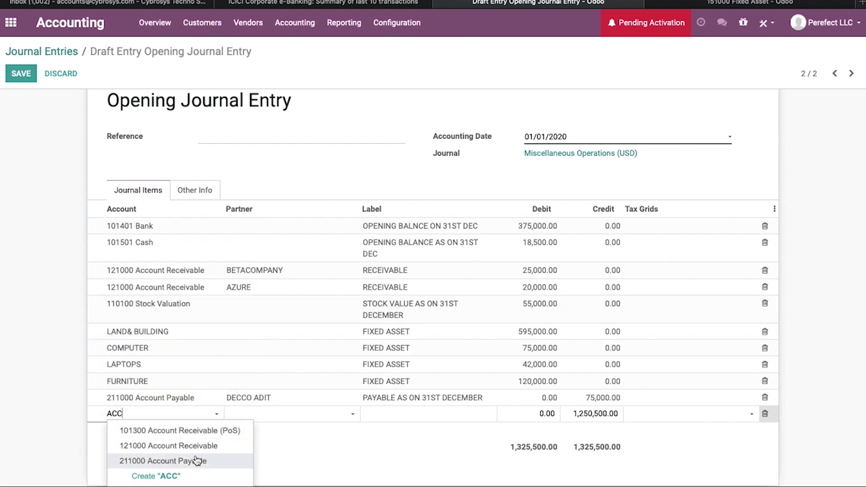
{"action": "left_click", "coordinate": [194, 460]}
{"action": "left_click", "coordinate": [329, 414]}
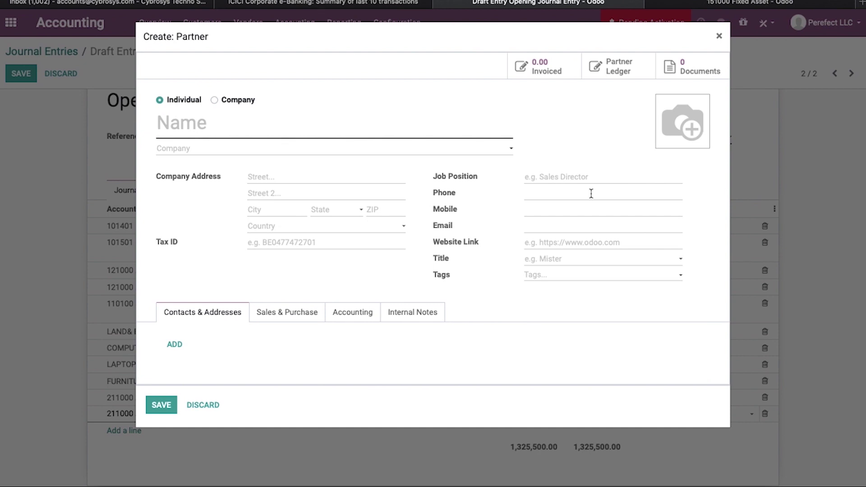
{"action": "type", "text": "ABCD PVT"}
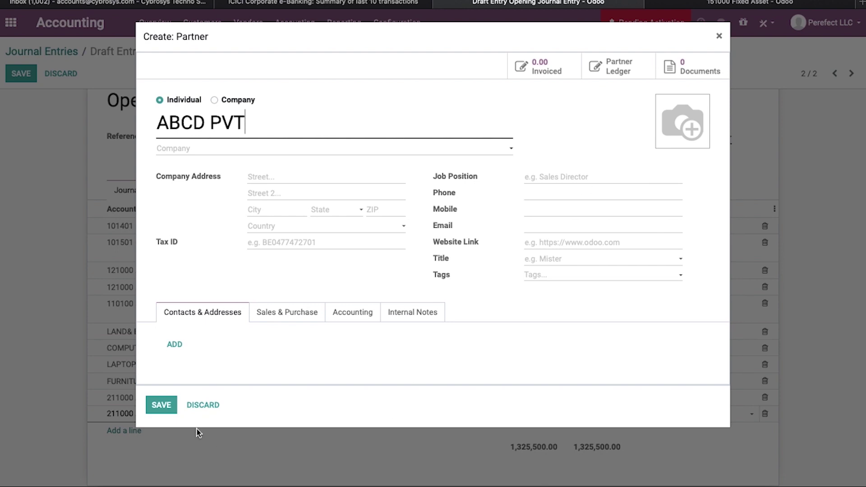
{"action": "left_click", "coordinate": [163, 408]}
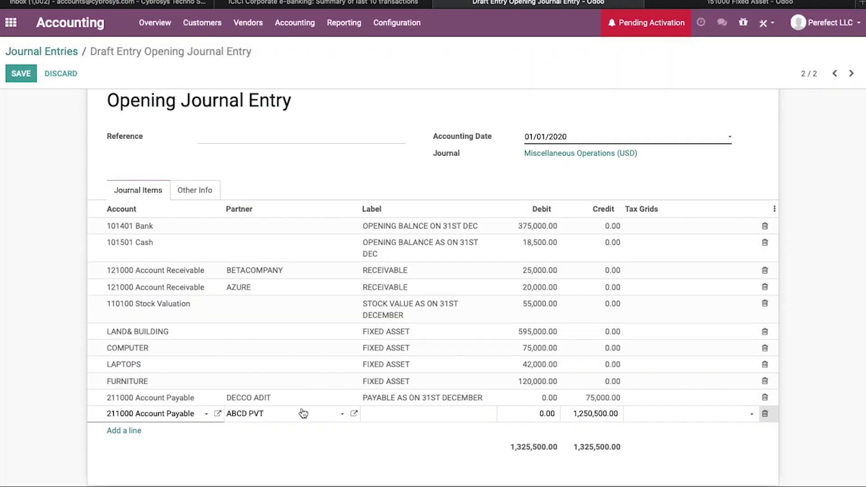
Label the ABCD PVT line PAYABLE AS ON 31ST DECEMBER and credit it 200,000.
{"action": "left_click", "coordinate": [394, 412]}
{"action": "type", "text": "PAYABLE AS ON"}
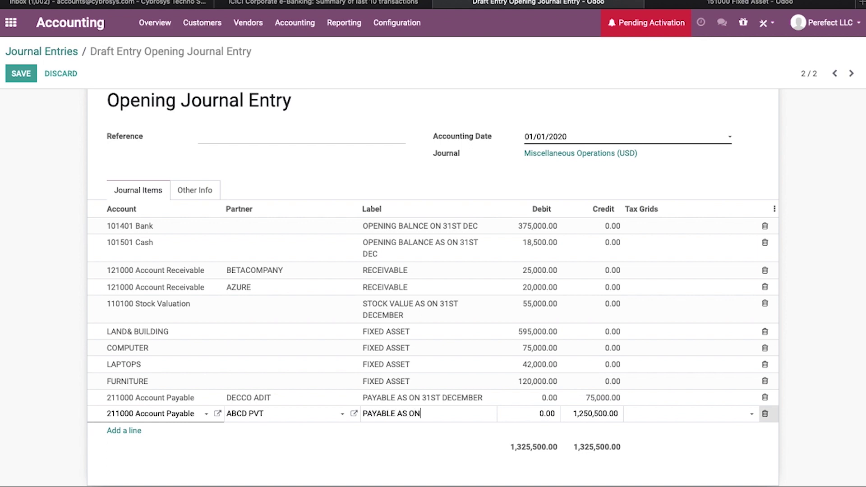
{"action": "type", "text": " 31ST DECEMBER"}
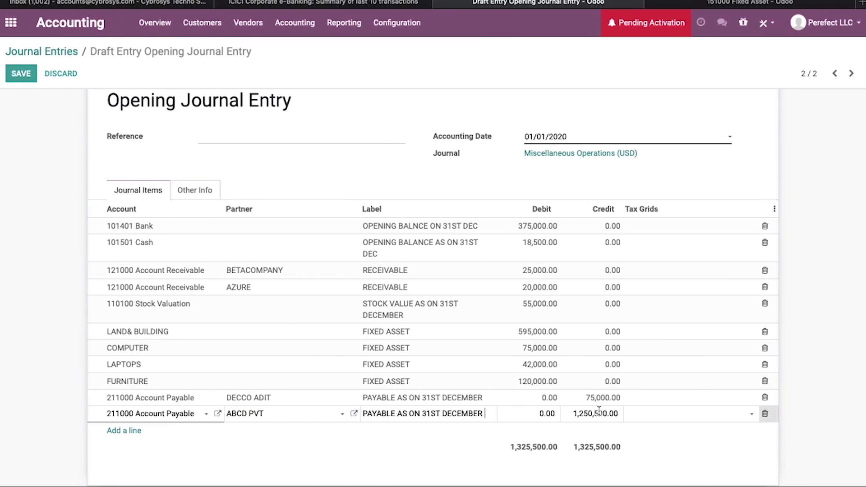
{"action": "double_click", "coordinate": [598, 411]}
{"action": "key", "text": "End"}
{"action": "type", "text": "20"}
{"action": "key", "text": "BackSpace"}
{"action": "key", "text": "BackSpace"}
{"action": "key", "text": "BackSpace"}
{"action": "key", "text": "BackSpace"}
{"action": "key", "text": "BackSpace"}
{"action": "key", "text": "BackSpace"}
{"action": "key", "text": "BackSpace"}
{"action": "key", "text": "BackSpace"}
{"action": "key", "text": "BackSpace"}
{"action": "key", "text": "BackSpace"}
{"action": "key", "text": "BackSpace"}
{"action": "key", "text": "BackSpace"}
{"action": "type", "text": "00000"}
{"action": "left_click", "coordinate": [130, 431]}
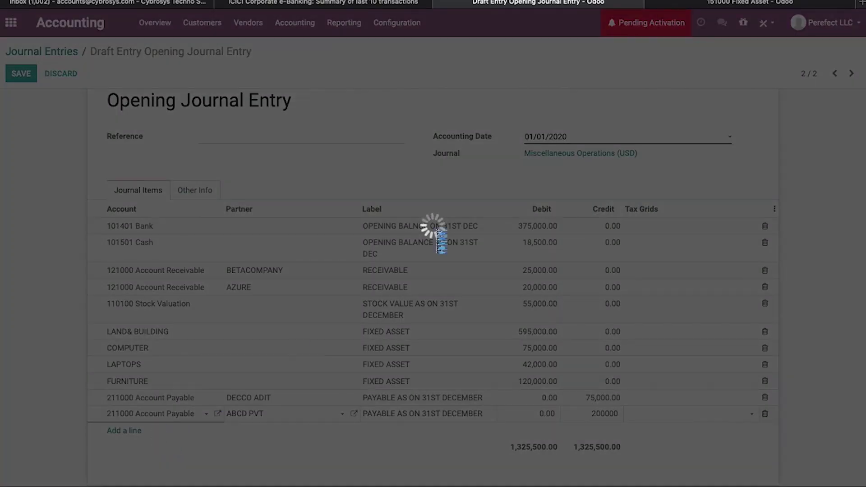
Keep the auto-added 211000 balancing line crediting 1,050,500.00, leaving its account unchanged.
{"action": "key", "text": "alt+Tab"}
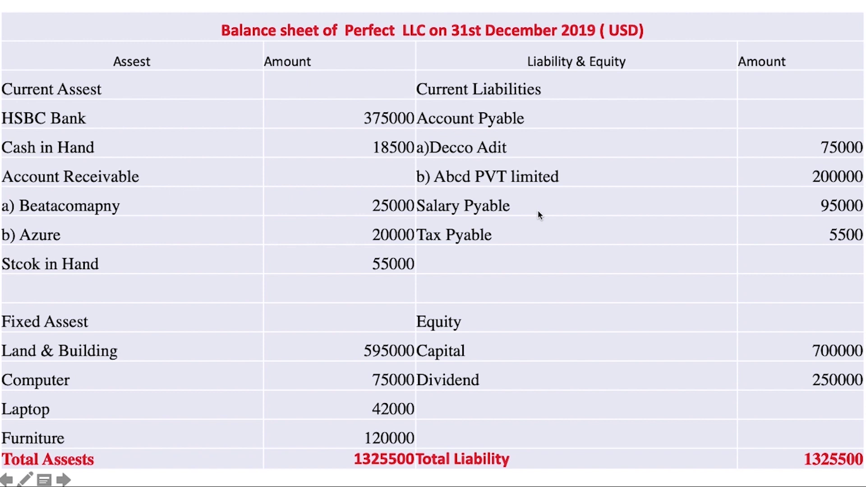
{"action": "key", "text": "ctrl+Left"}
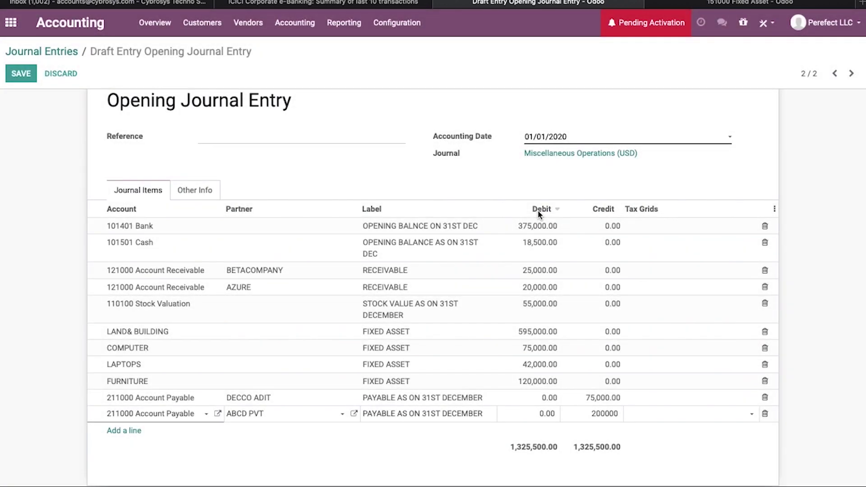
{"action": "left_click", "coordinate": [133, 433]}
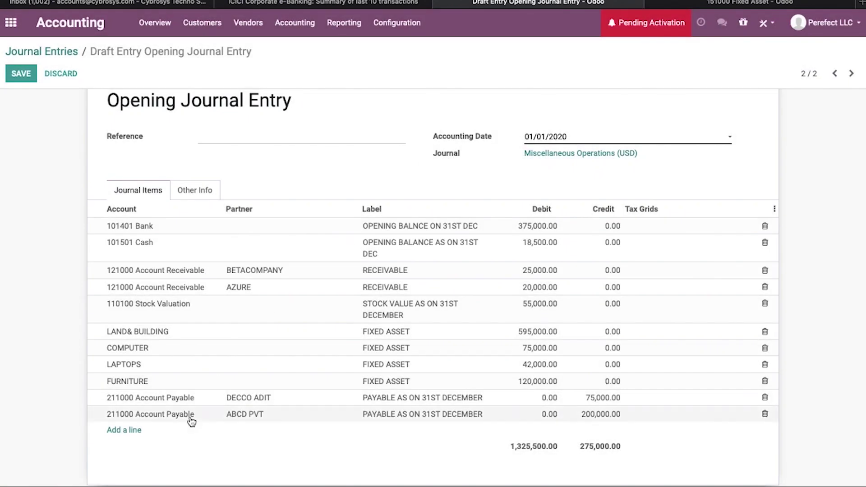
{"action": "left_click", "coordinate": [135, 430]}
{"action": "left_click", "coordinate": [137, 433]}
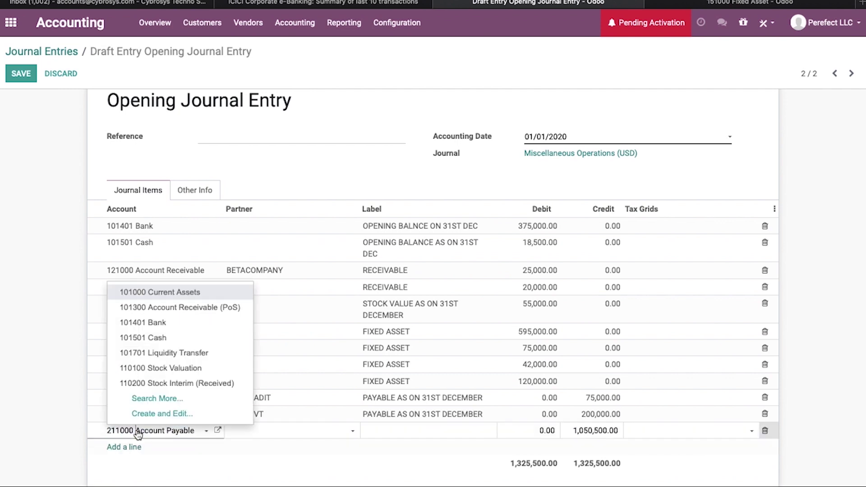
{"action": "left_click", "coordinate": [194, 432]}
{"action": "key", "text": "BackSpace"}
{"action": "key", "text": "BackSpace"}
{"action": "key", "text": "BackSpace"}
{"action": "key", "text": "BackSpace"}
{"action": "key", "text": "BackSpace"}
{"action": "key", "text": "BackSpace"}
{"action": "key", "text": "BackSpace"}
{"action": "key", "text": "BackSpace"}
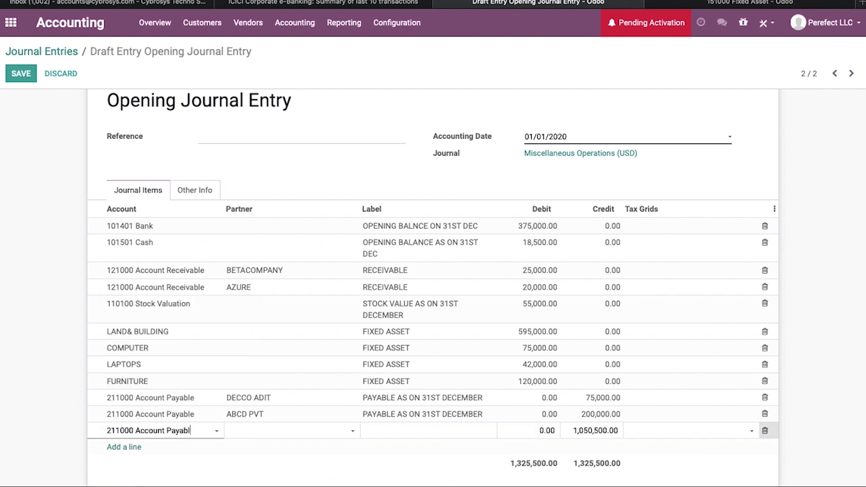
{"action": "key", "text": "BackSpace"}
{"action": "key", "text": "BackSpace"}
{"action": "key", "text": "BackSpace"}
{"action": "key", "text": "BackSpace"}
{"action": "key", "text": "BackSpace"}
{"action": "key", "text": "BackSpace"}
{"action": "key", "text": "BackSpace"}
{"action": "key", "text": "BackSpace"}
{"action": "key", "text": "BackSpace"}
{"action": "key", "text": "BackSpace"}
{"action": "key", "text": "BackSpace"}
{"action": "key", "text": "BackSpace"}
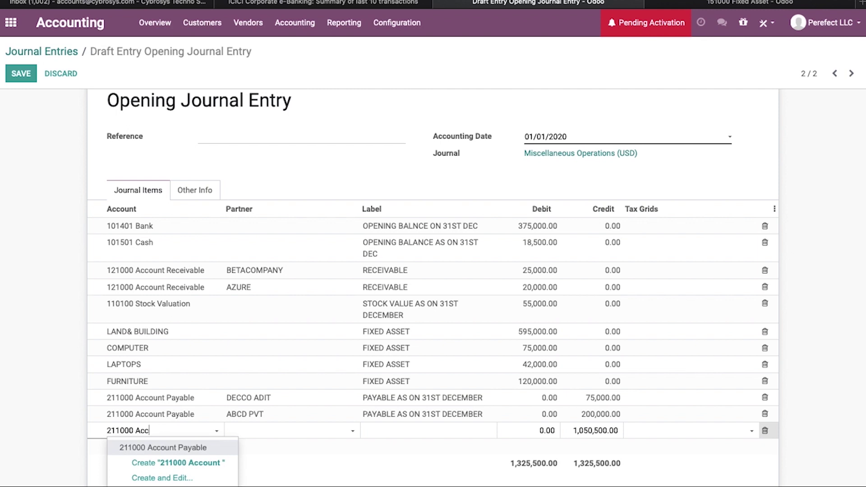
{"action": "key", "text": "BackSpace"}
{"action": "key", "text": "BackSpace"}
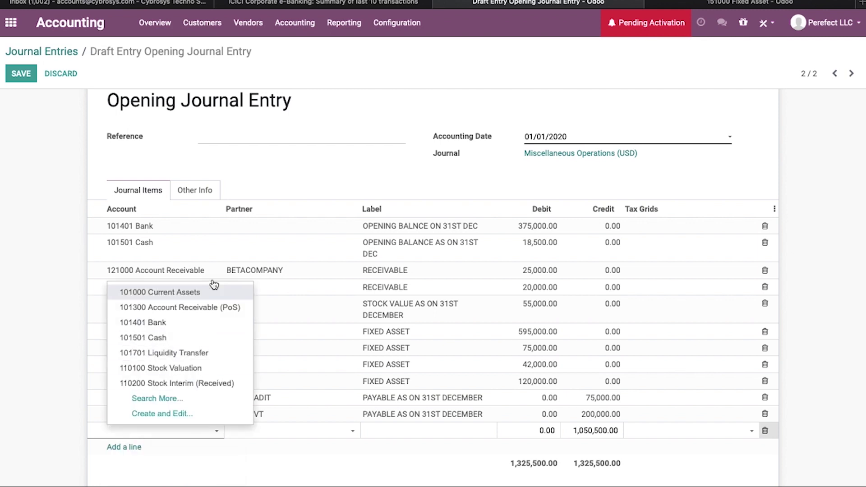
{"action": "key", "text": "Escape"}
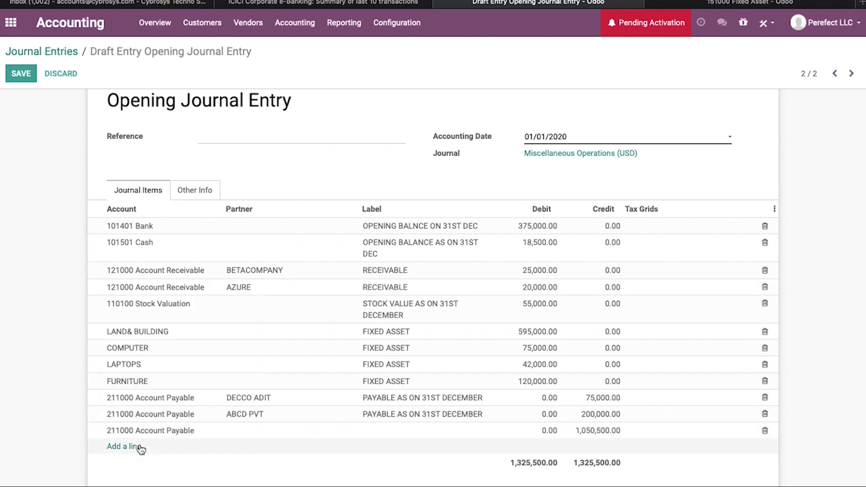
Add a further blank journal line and clear its SALA account search.
{"action": "left_click", "coordinate": [135, 448]}
{"action": "type", "text": "SALA"}
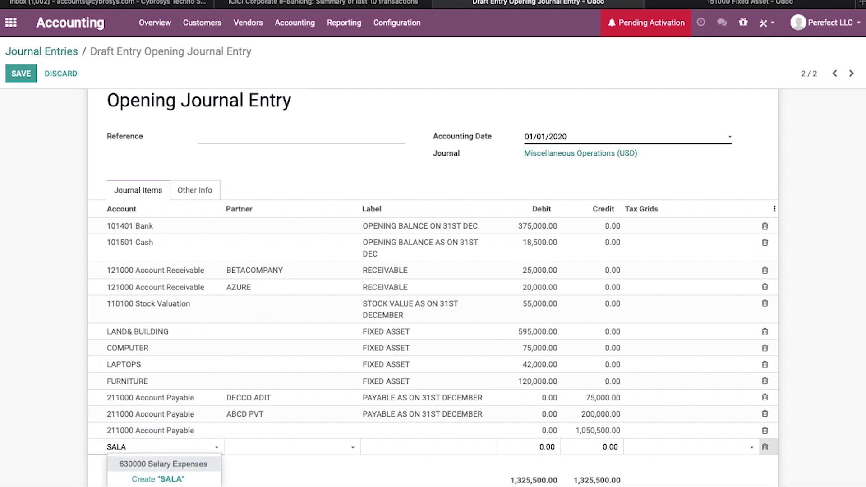
{"action": "key", "text": "BackSpace"}
{"action": "key", "text": "BackSpace"}
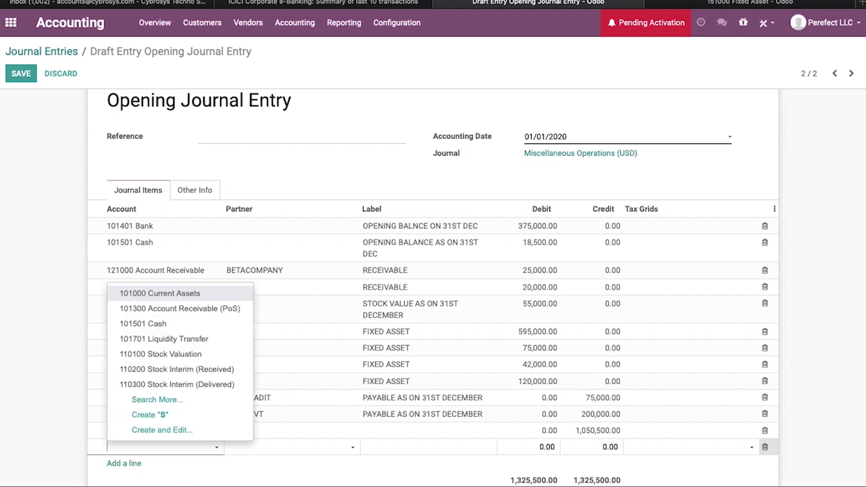
Start a new salary payable account and copy code 201000 from Current Liabilities in the Chart of Accounts.
{"action": "left_click", "coordinate": [162, 429]}
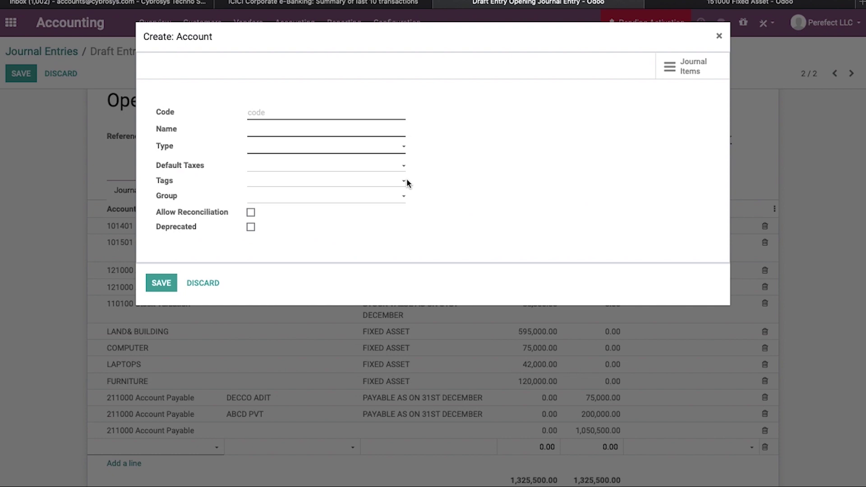
{"action": "left_click", "coordinate": [752, 4]}
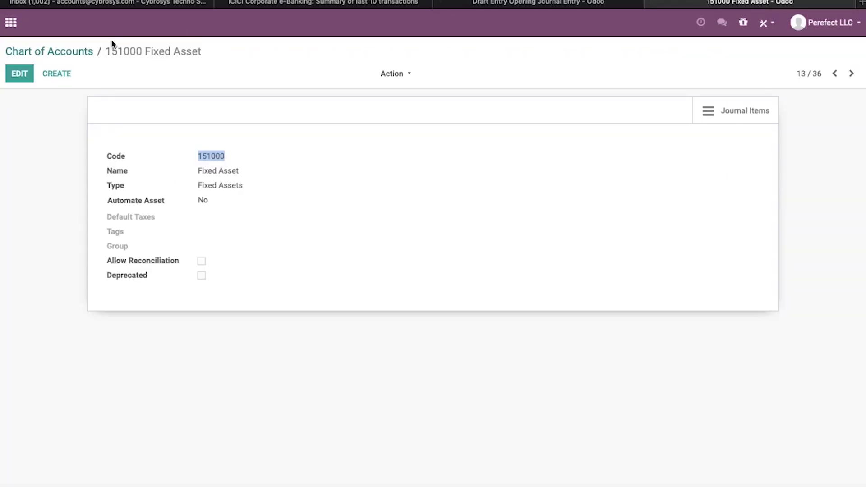
{"action": "left_click", "coordinate": [86, 54]}
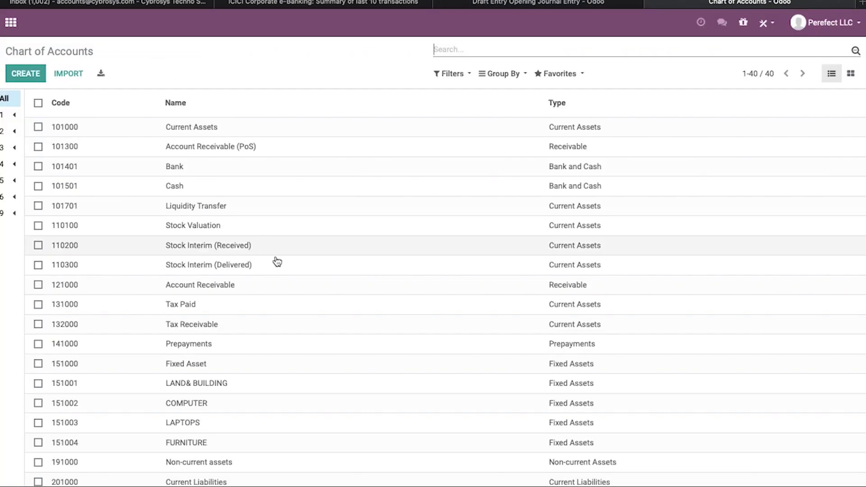
{"action": "left_click", "coordinate": [73, 482]}
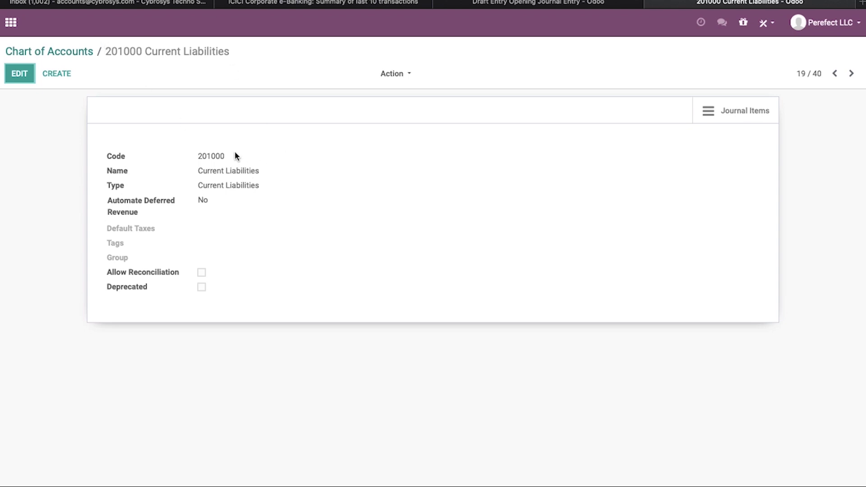
{"action": "left_click_drag", "start_coordinate": [234, 156], "coordinate": [197, 152]}
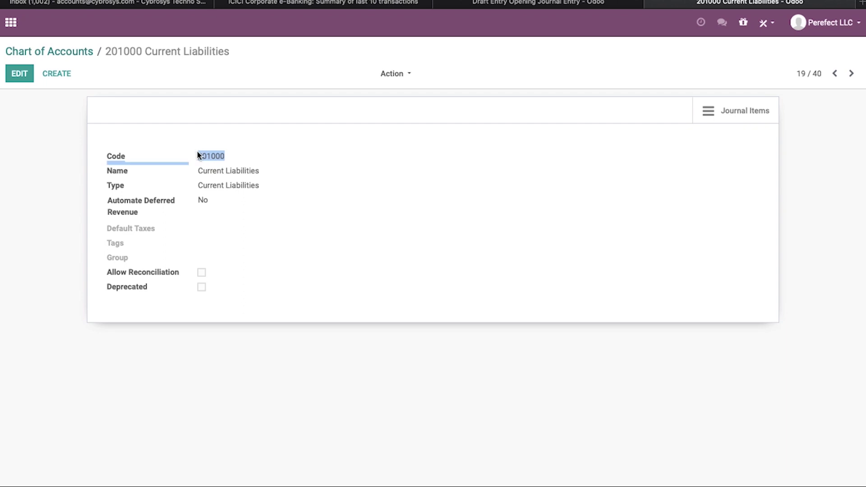
{"action": "left_click", "coordinate": [240, 162]}
{"action": "left_click_drag", "start_coordinate": [225, 156], "coordinate": [200, 154]}
{"action": "key", "text": "ctrl+c"}
{"action": "left_click", "coordinate": [602, 3]}
Create and save account 201001 SALARY PAYABLE of type Current Liabilities.
{"action": "left_click", "coordinate": [271, 112]}
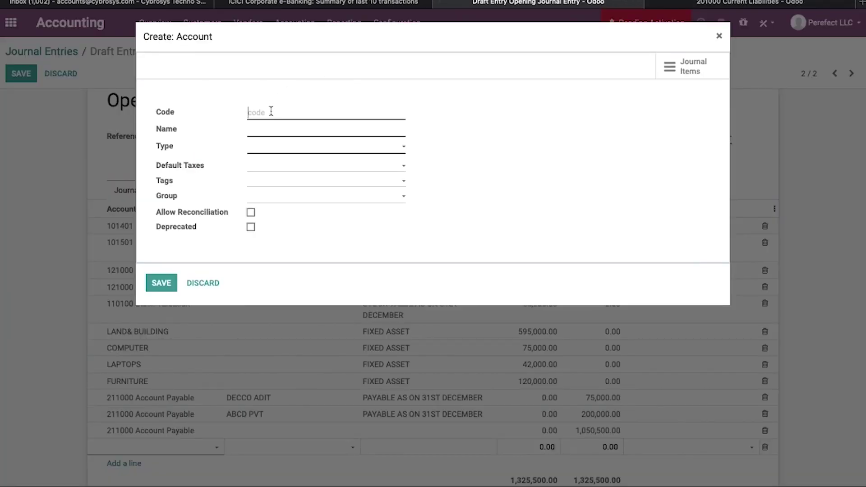
{"action": "key", "text": "ctrl+v"}
{"action": "key", "text": "BackSpace"}
{"action": "type", "text": "1"}
{"action": "left_click", "coordinate": [277, 129]}
{"action": "type", "text": "SALARY PAYABLE"}
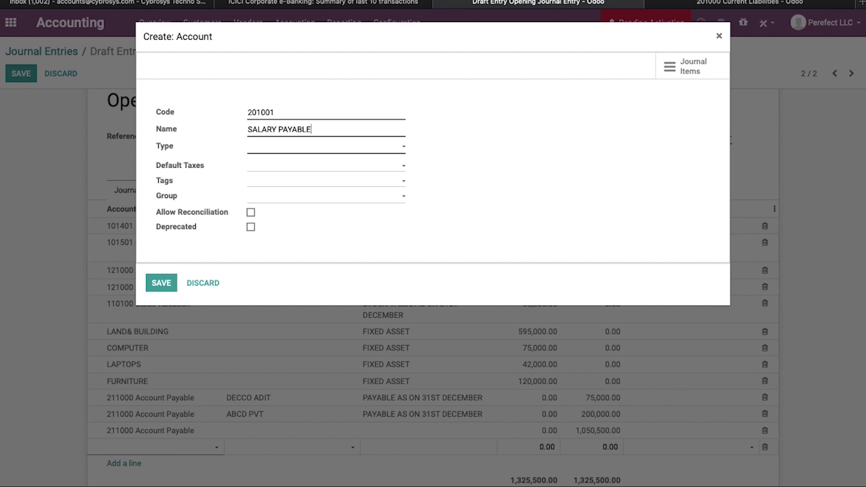
{"action": "left_click", "coordinate": [271, 149]}
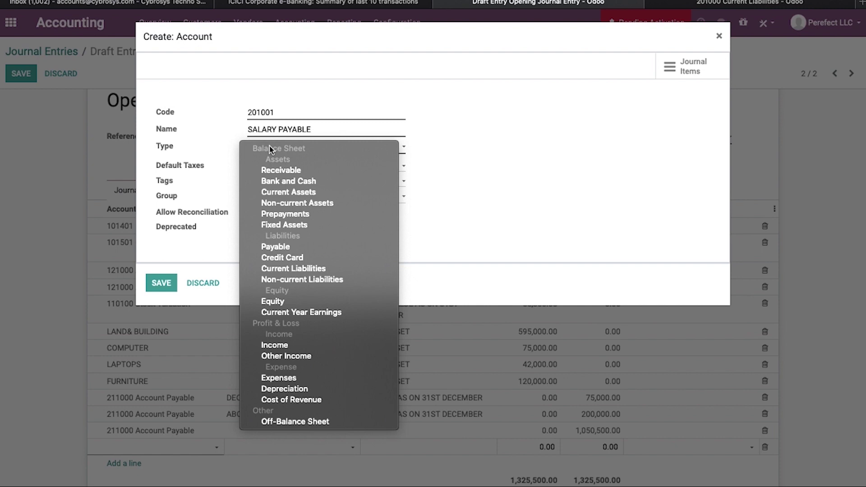
{"action": "left_click", "coordinate": [295, 268]}
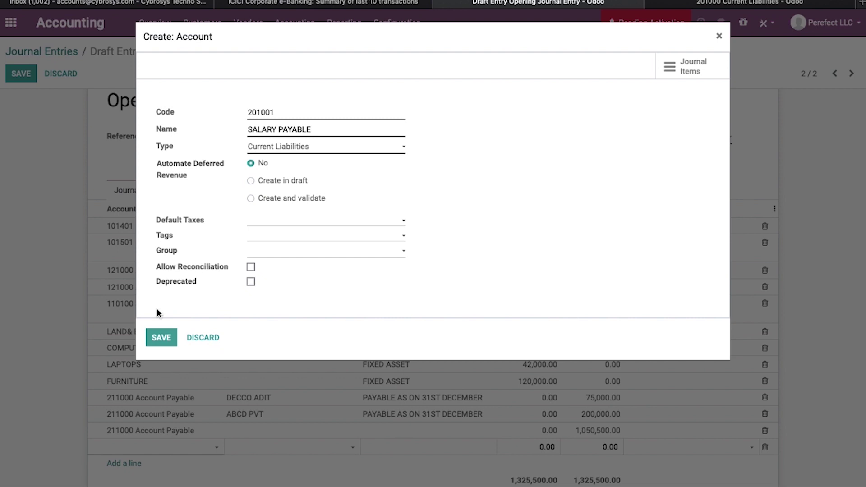
{"action": "left_click", "coordinate": [161, 342]}
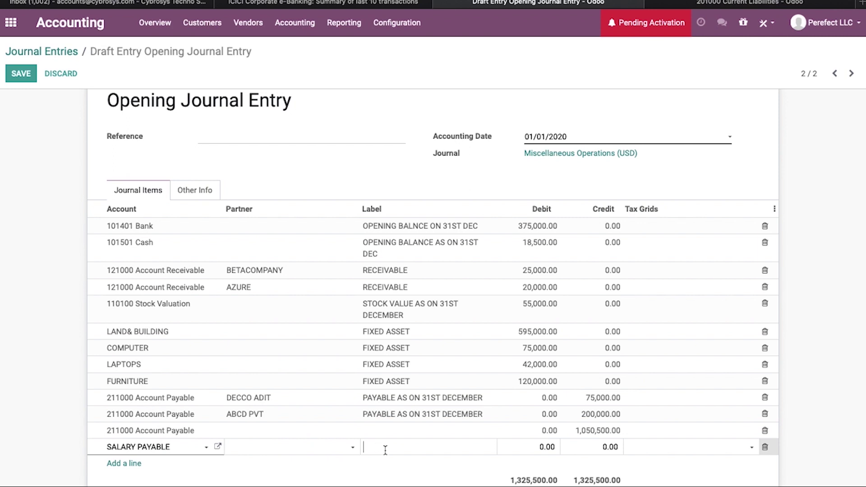
Label the SALARY PAYABLE line 'PAYABLE ON 31ST DECEMBER'.
{"action": "type", "text": "PAYABLE ON 31ST DEC"}
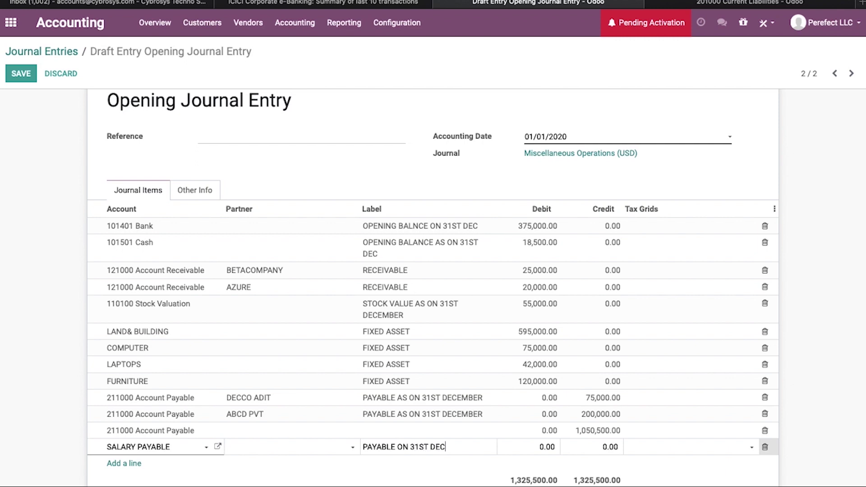
{"action": "type", "text": "EMBER"}
{"action": "key", "text": "ctrl+Right"}
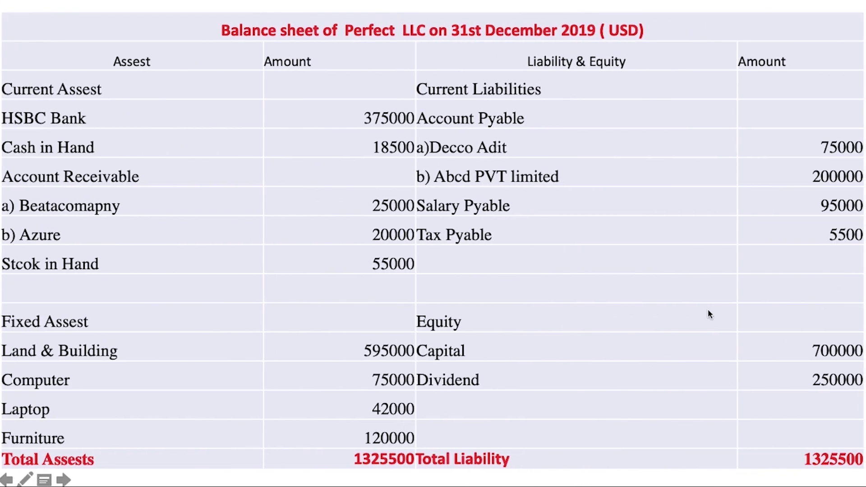
{"action": "key", "text": "ctrl+Left"}
Give the salary line a 95,000 credit and add a new line.
{"action": "left_click", "coordinate": [607, 447]}
{"action": "left_click", "coordinate": [616, 447]}
{"action": "type", "text": "95"}
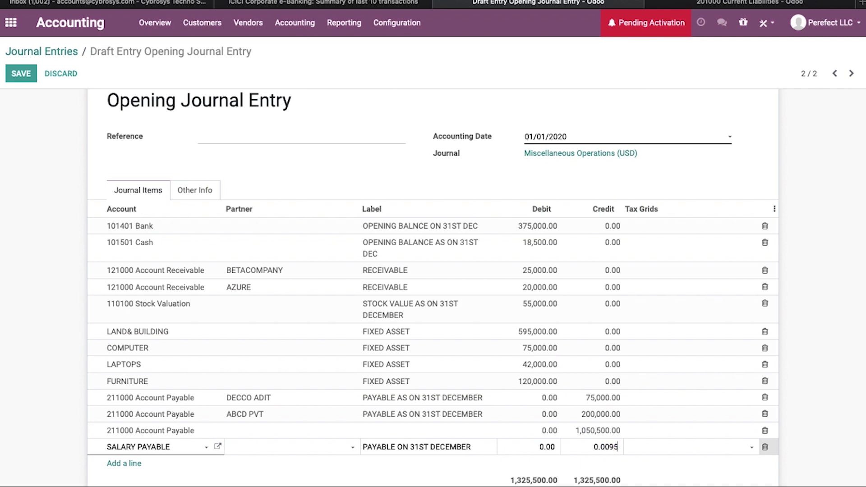
{"action": "key", "text": "BackSpace"}
{"action": "key", "text": "BackSpace"}
{"action": "key", "text": "BackSpace"}
{"action": "type", "text": "000"}
{"action": "left_click", "coordinate": [131, 465]}
{"action": "key", "text": "ctrl+Right"}
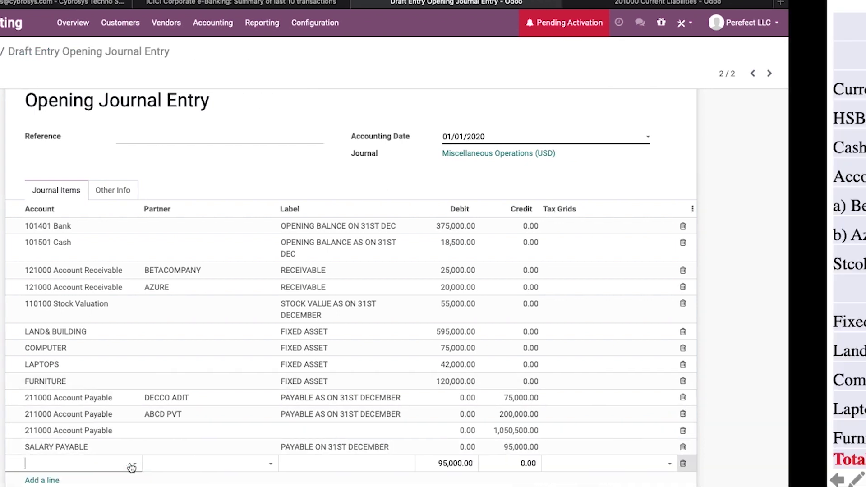
{"action": "key", "text": "ctrl+Left"}
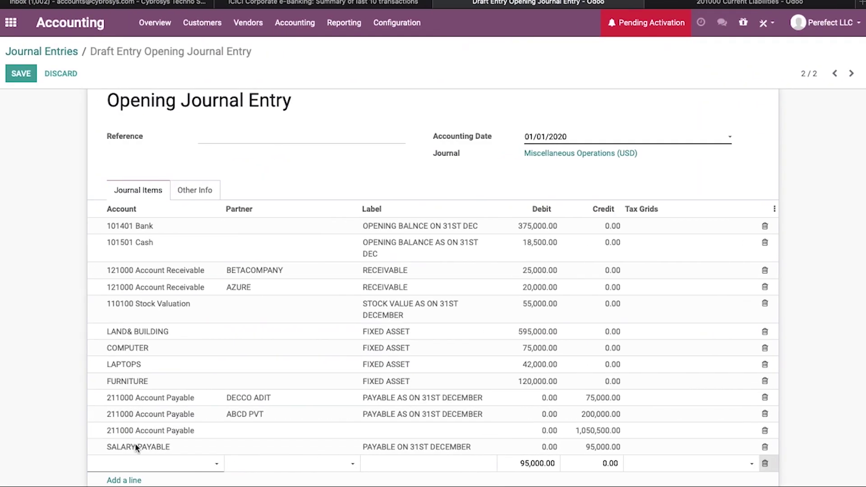
Set the new line to 252000 Tax Payable labelled 'PAYABLE ON 31ST DECEMBER'.
{"action": "type", "text": "TAX"}
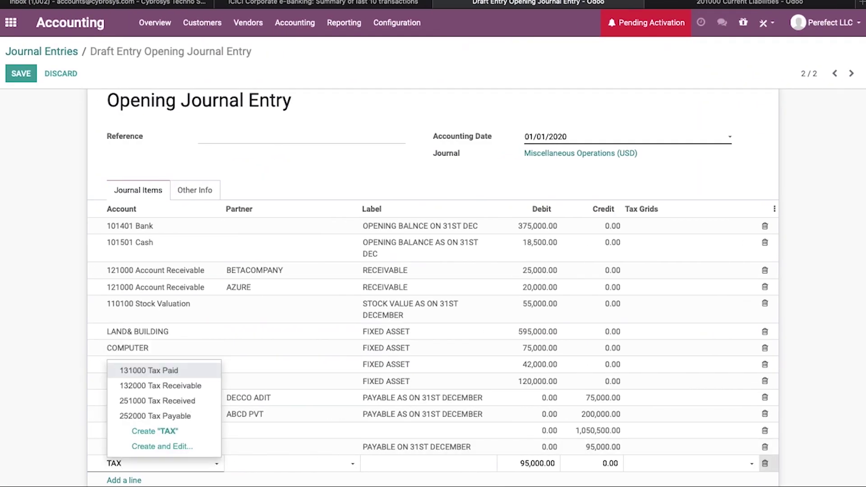
{"action": "left_click", "coordinate": [180, 415]}
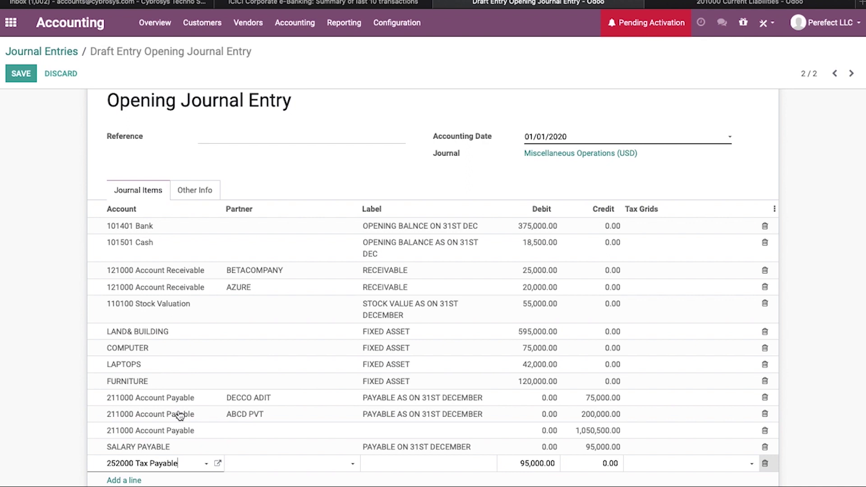
{"action": "left_click", "coordinate": [387, 464]}
{"action": "type", "text": "PAYABLE ON 31"}
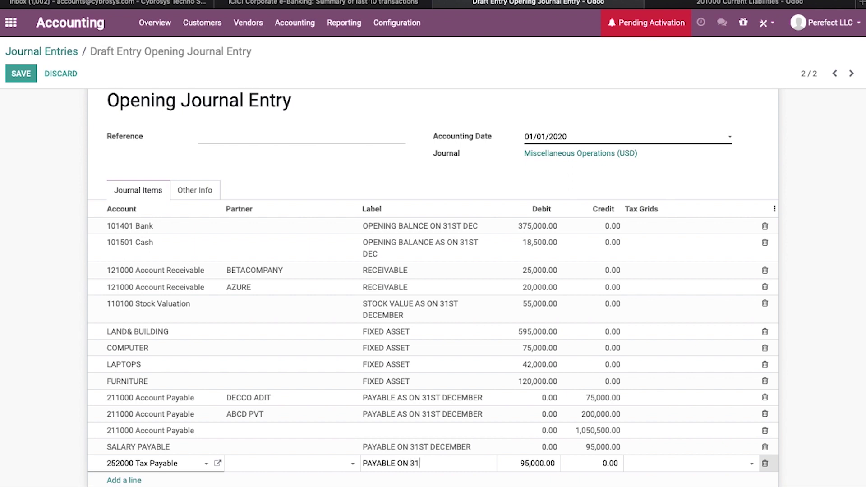
{"action": "type", "text": "ST DECEMBER"}
{"action": "key", "text": "ctrl+Right"}
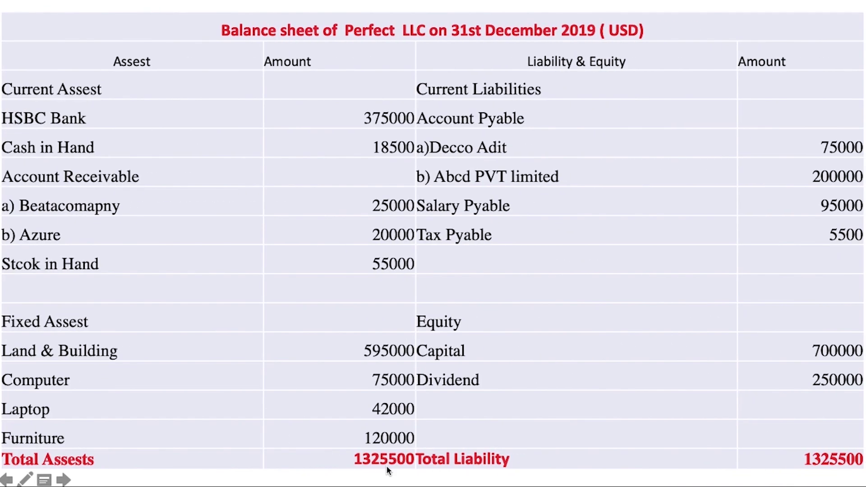
{"action": "key", "text": "ctrl+Left"}
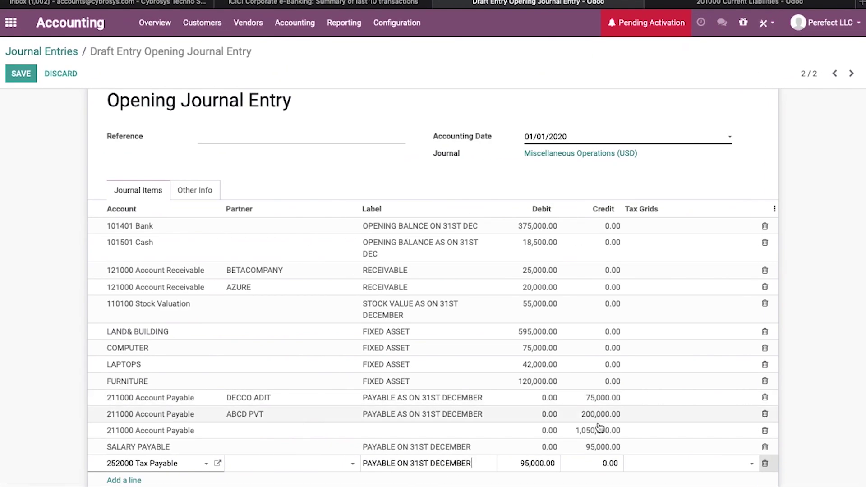
Clear the tax line's debit, credit it 5,500, and delete the 1,050,500.00 Account Payable line.
{"action": "left_click", "coordinate": [537, 465]}
{"action": "left_click_drag", "start_coordinate": [513, 465], "coordinate": [554, 465]}
{"action": "key", "text": "BackSpace"}
{"action": "left_click", "coordinate": [605, 463]}
{"action": "key", "text": "End"}
{"action": "type", "text": "95"}
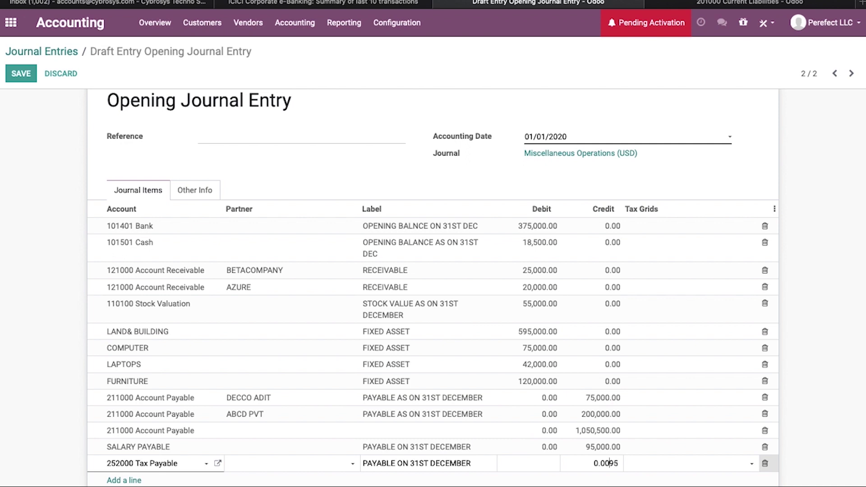
{"action": "key", "text": "ctrl+Right"}
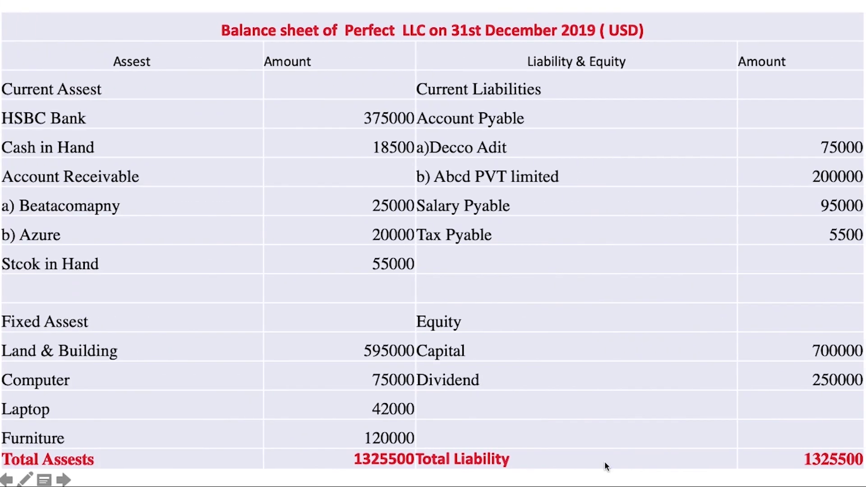
{"action": "key", "text": "ctrl+Left"}
{"action": "left_click_drag", "start_coordinate": [593, 465], "coordinate": [620, 466]}
{"action": "type", "text": "5500"}
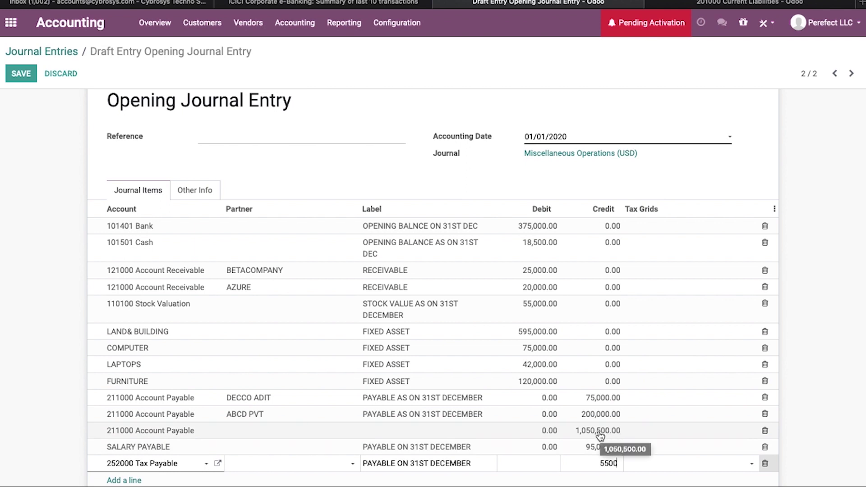
{"action": "left_click", "coordinate": [766, 431]}
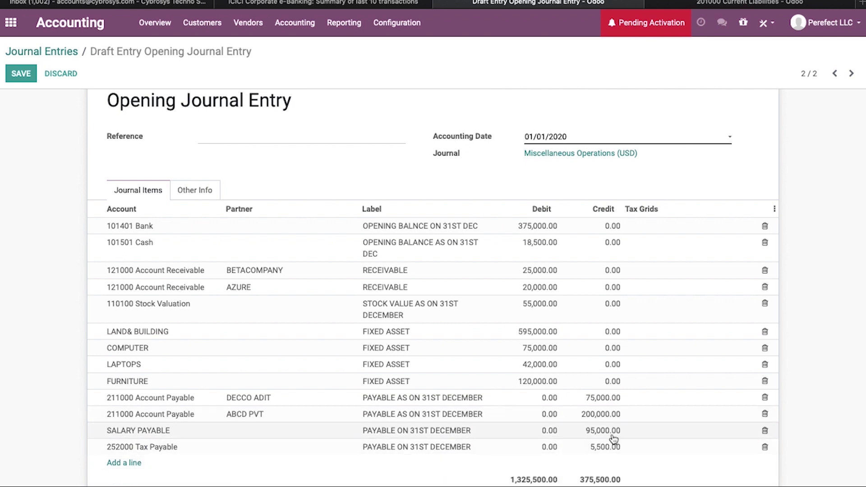
Add a 301000 Capital line labelled 'CAPITAL AS ON 1ST JNAUARY'.
{"action": "left_click", "coordinate": [133, 465]}
{"action": "type", "text": "CA"}
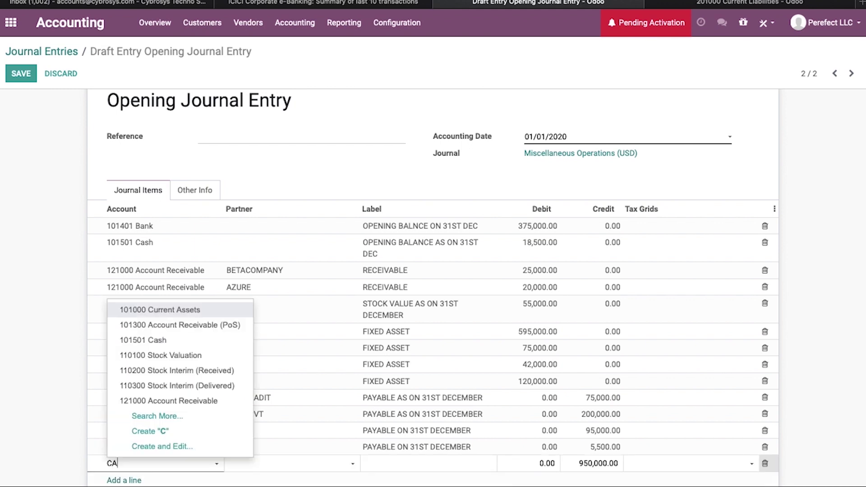
{"action": "type", "text": "PITA"}
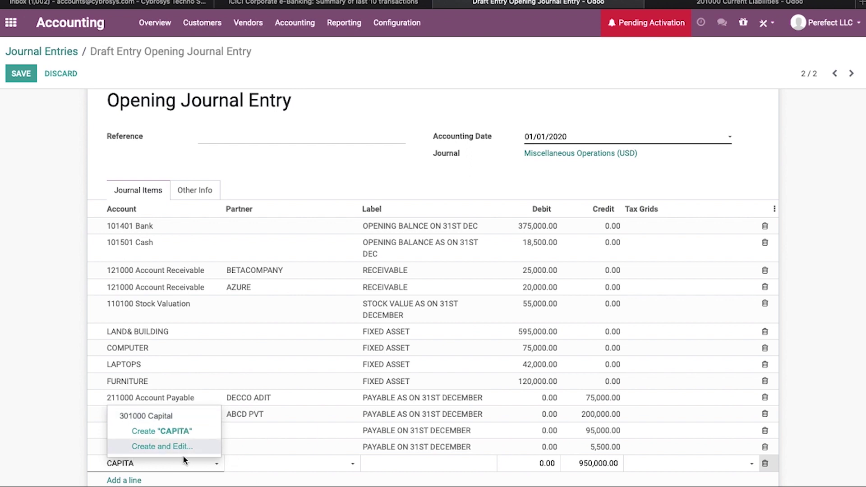
{"action": "left_click", "coordinate": [165, 422]}
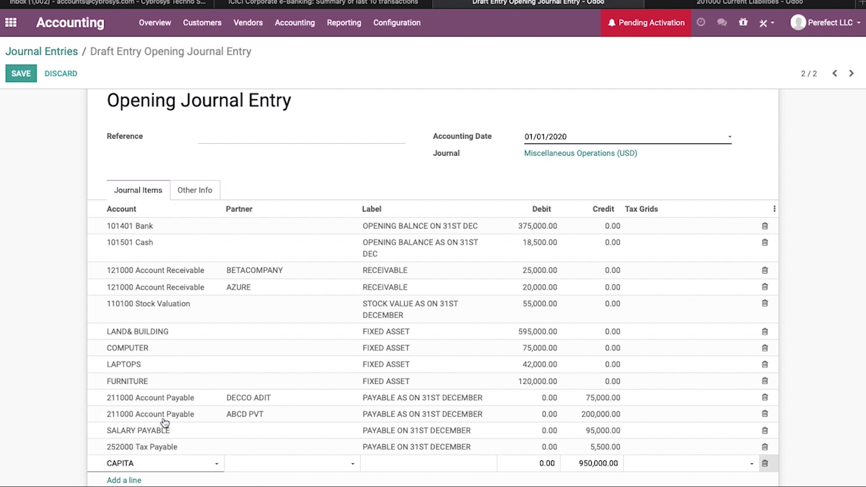
{"action": "left_click", "coordinate": [396, 464]}
{"action": "type", "text": "CAPITAL AS ON "}
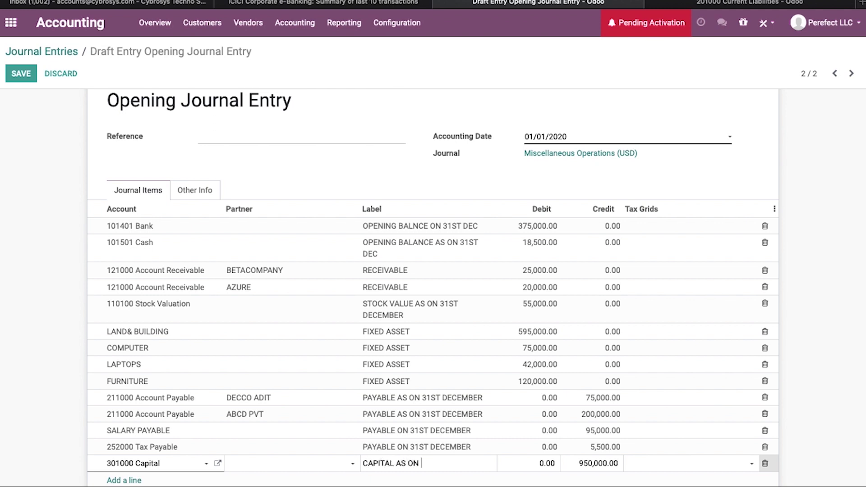
{"action": "type", "text": "1ST JNAUARY"}
{"action": "key", "text": "alt+Tab"}
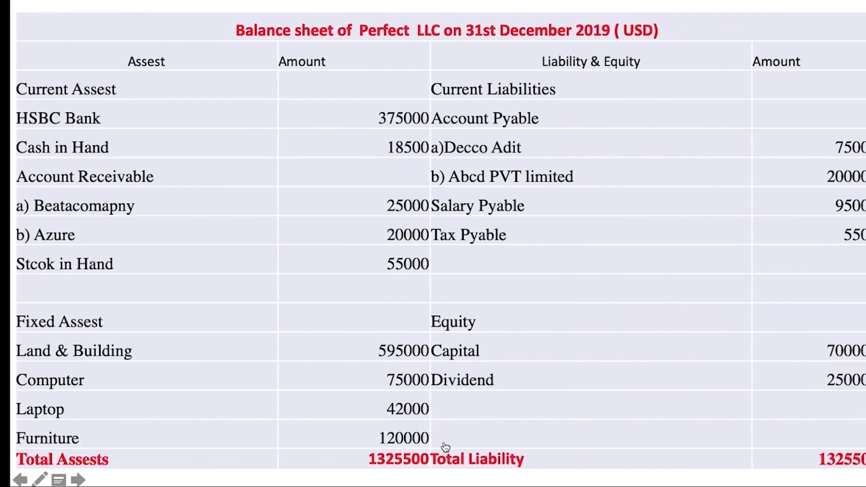
{"action": "key", "text": "alt+Tab"}
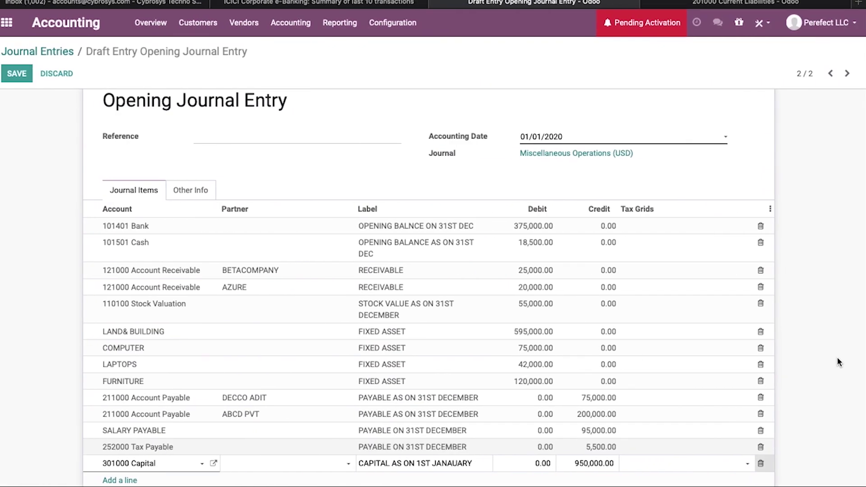
Set the capital line's credit to 700,000 and add a new line for dividends.
{"action": "left_click", "coordinate": [601, 464]}
{"action": "key", "text": "Right"}
{"action": "type", "text": "7"}
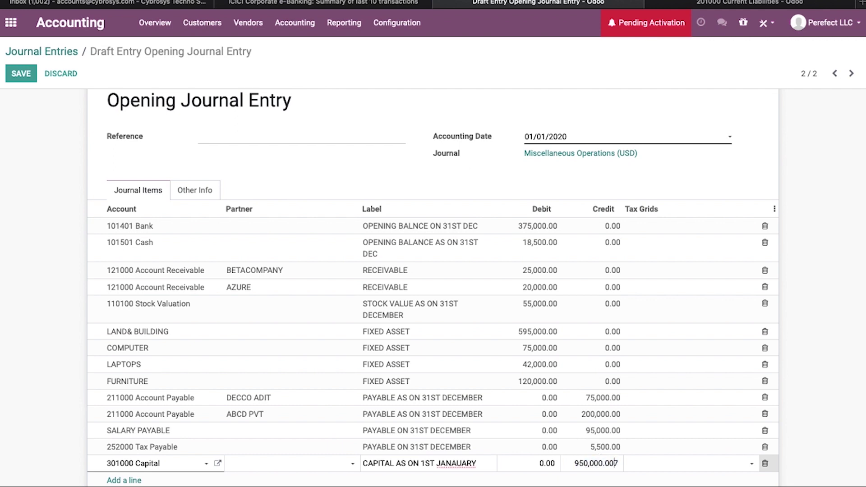
{"action": "key", "text": "BackSpace"}
{"action": "key", "text": "BackSpace"}
{"action": "key", "text": "BackSpace"}
{"action": "key", "text": "BackSpace"}
{"action": "key", "text": "BackSpace"}
{"action": "key", "text": "BackSpace"}
{"action": "key", "text": "BackSpace"}
{"action": "key", "text": "BackSpace"}
{"action": "key", "text": "BackSpace"}
{"action": "type", "text": "00000"}
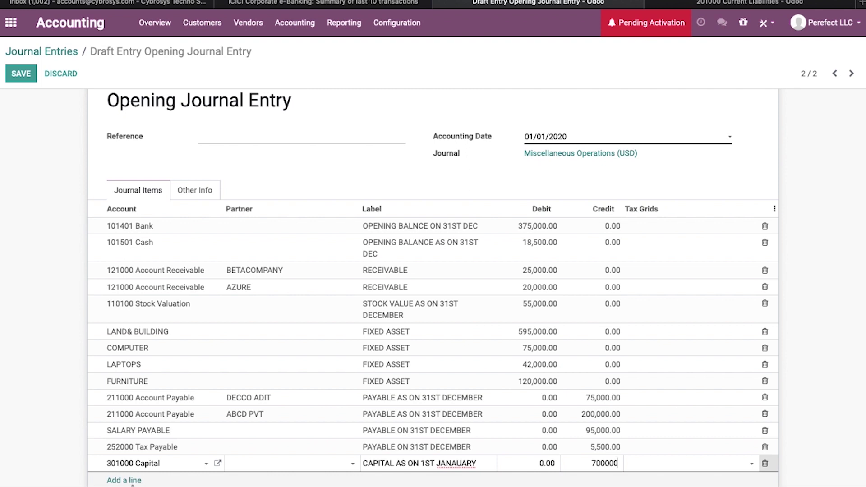
{"action": "left_click", "coordinate": [133, 482]}
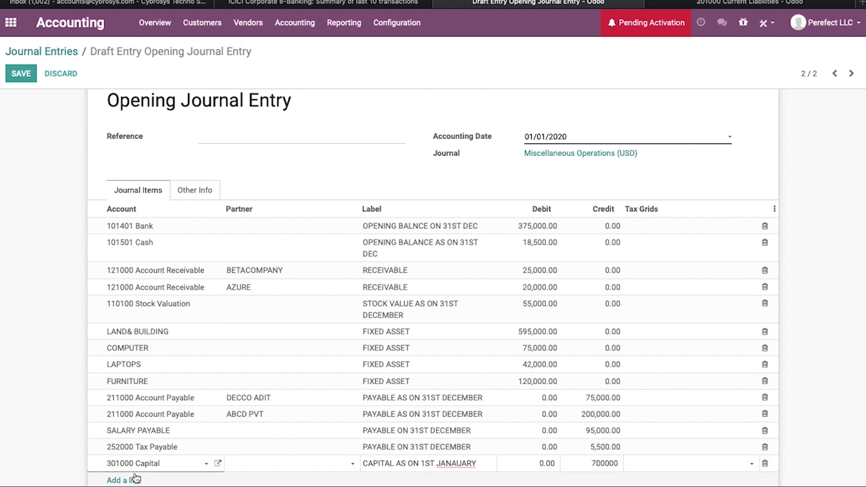
{"action": "left_click", "coordinate": [135, 479]}
{"action": "left_click", "coordinate": [126, 481]}
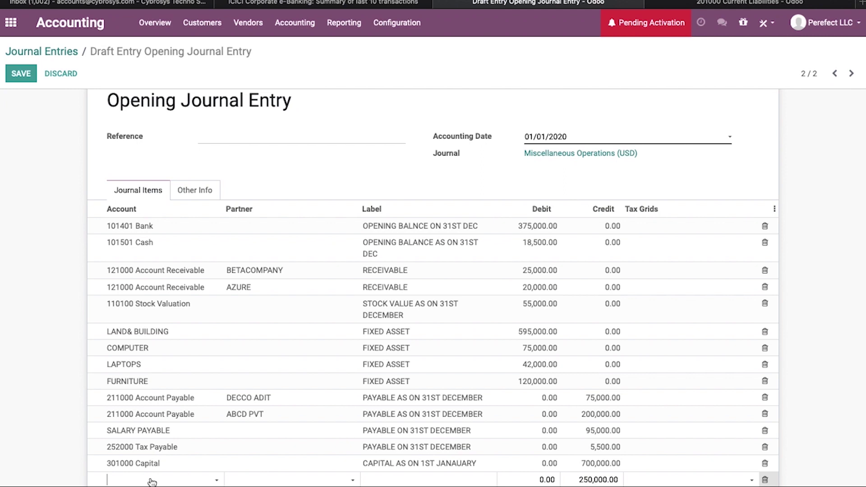
Fill the new line as 302000 Dividends labelled 'TO DISTRIBUTE', crediting 250,000.00.
{"action": "left_click", "coordinate": [152, 481]}
{"action": "type", "text": "DIVI"}
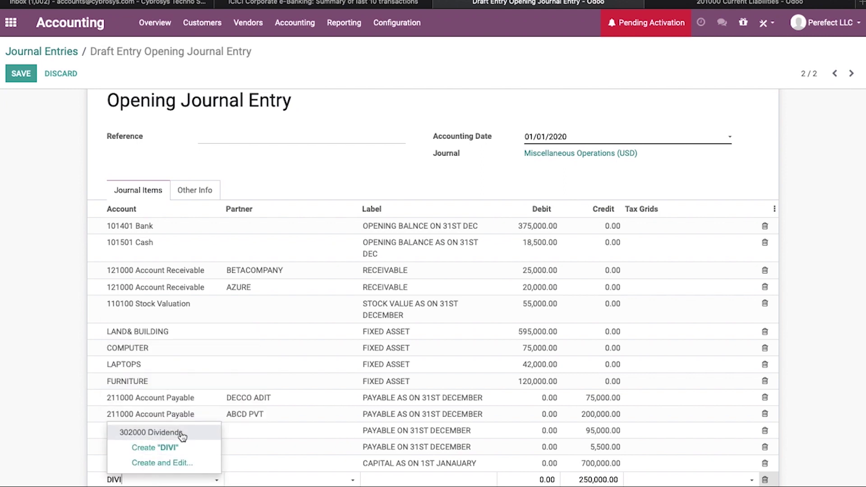
{"action": "left_click", "coordinate": [182, 434]}
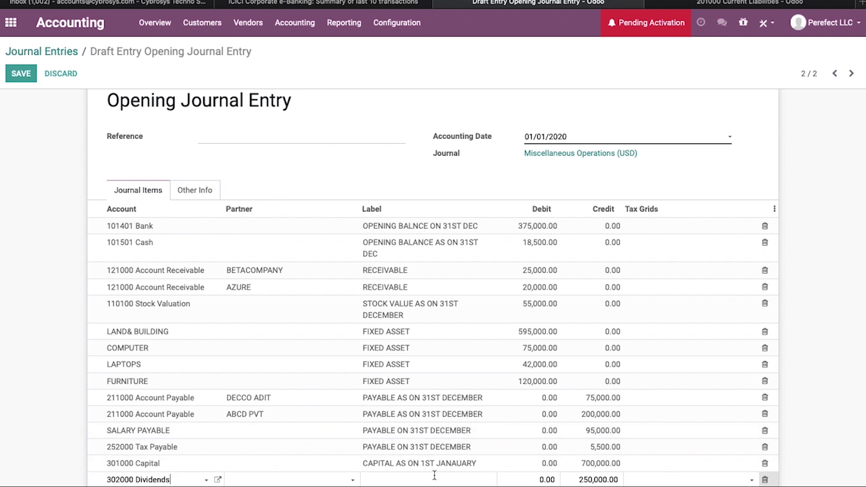
{"action": "left_click", "coordinate": [414, 479]}
{"action": "type", "text": "TO DISTRIBUTE"}
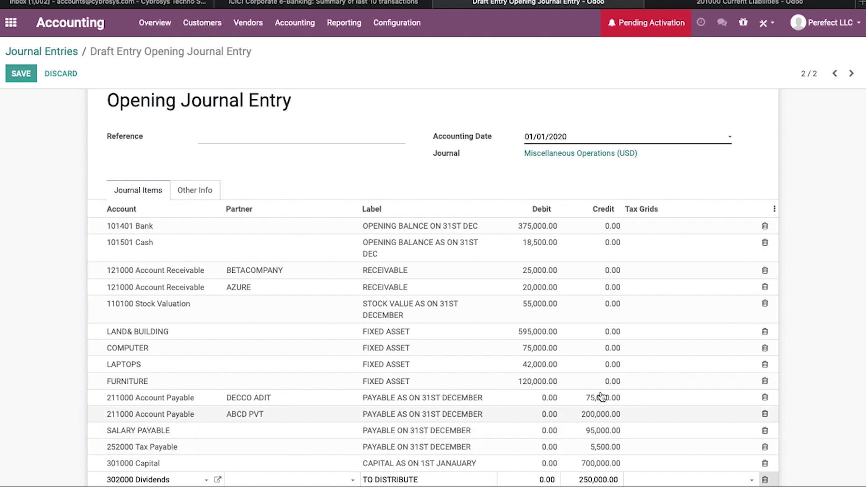
{"action": "scroll", "coordinate": [559, 334], "scroll_direction": "down", "scroll_amount": 2}
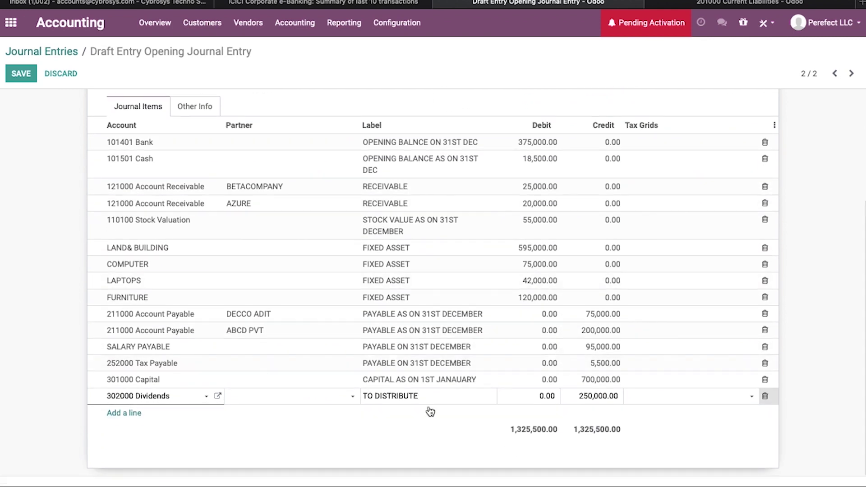
{"action": "left_click", "coordinate": [428, 425]}
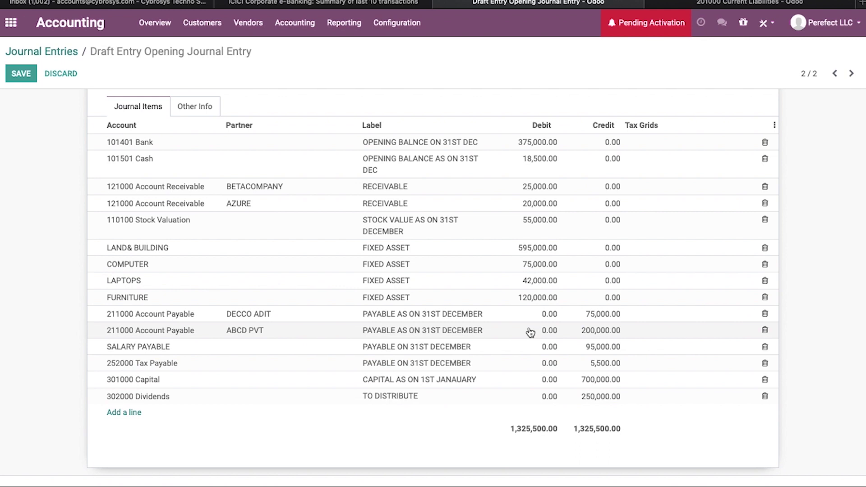
Compare the entry's 1,325,500.00 totals against the 31 Dec balance sheet.
{"action": "scroll", "coordinate": [531, 333], "scroll_direction": "up", "scroll_amount": 2}
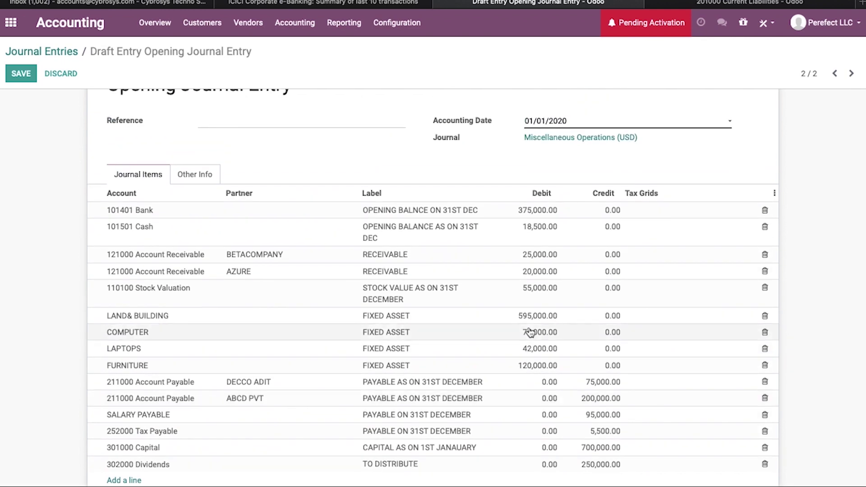
{"action": "key", "text": "ctrl+Right"}
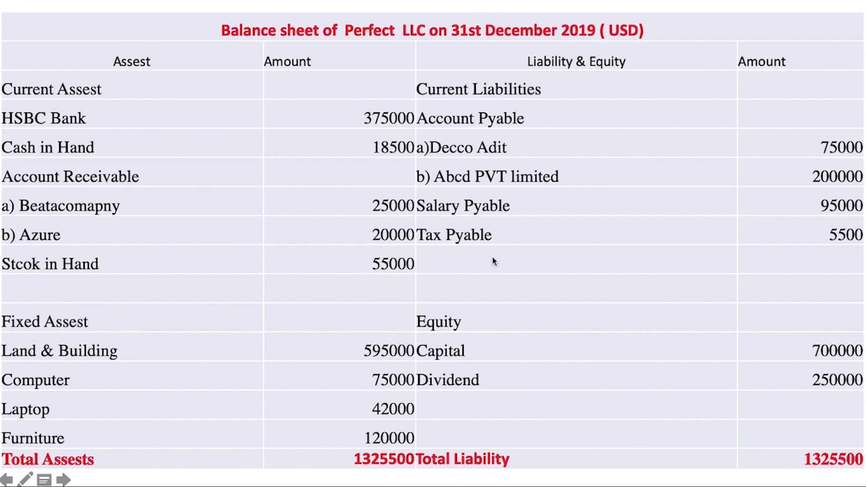
{"action": "key", "text": "ctrl+Left"}
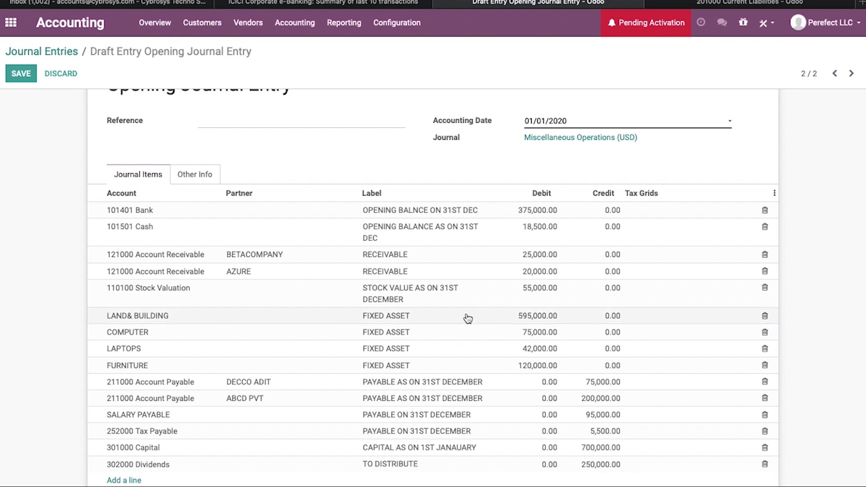
{"action": "scroll", "coordinate": [468, 319], "scroll_direction": "up", "scroll_amount": 3}
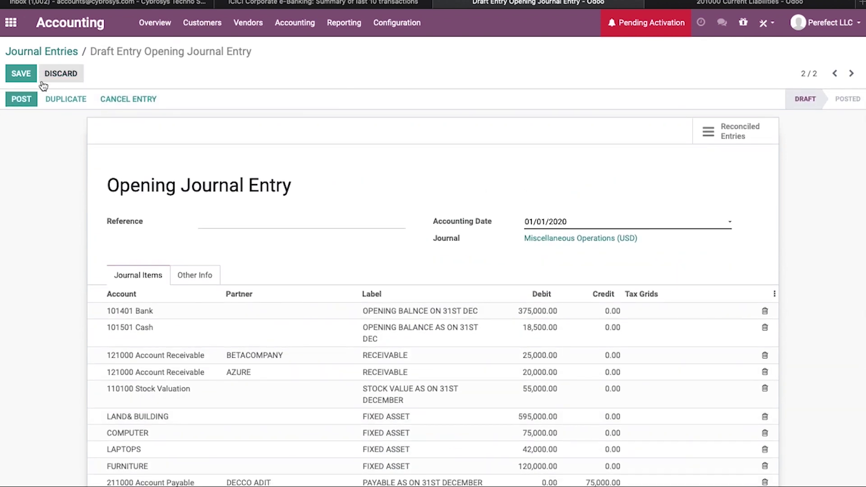
Save and post the Opening Journal Entry, then review its lines balanced at 1,325,500.00.
{"action": "left_click", "coordinate": [26, 75]}
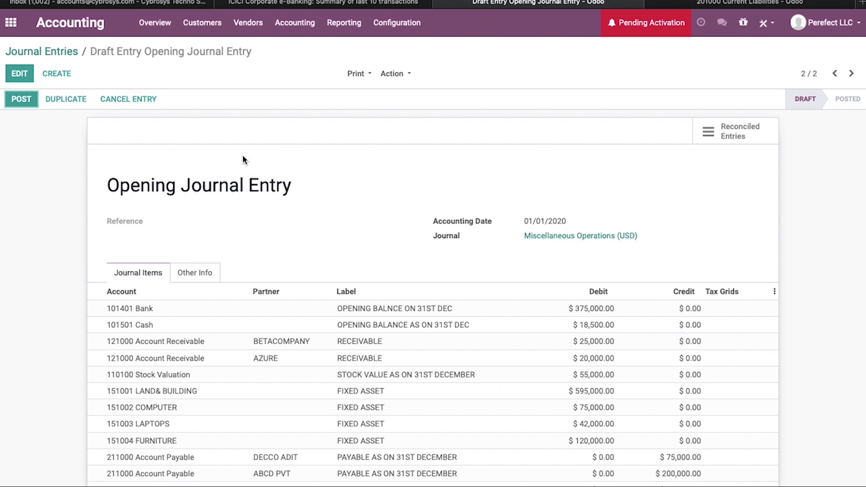
{"action": "left_click", "coordinate": [26, 100]}
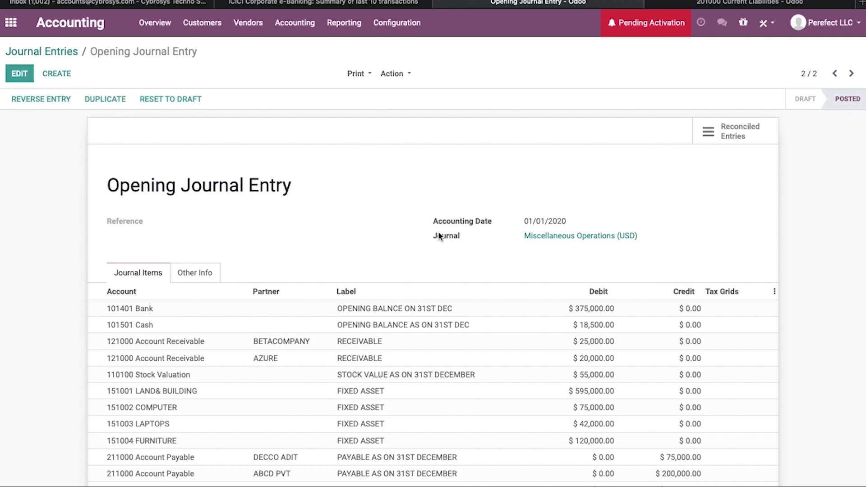
{"action": "key", "text": "ctrl+Up"}
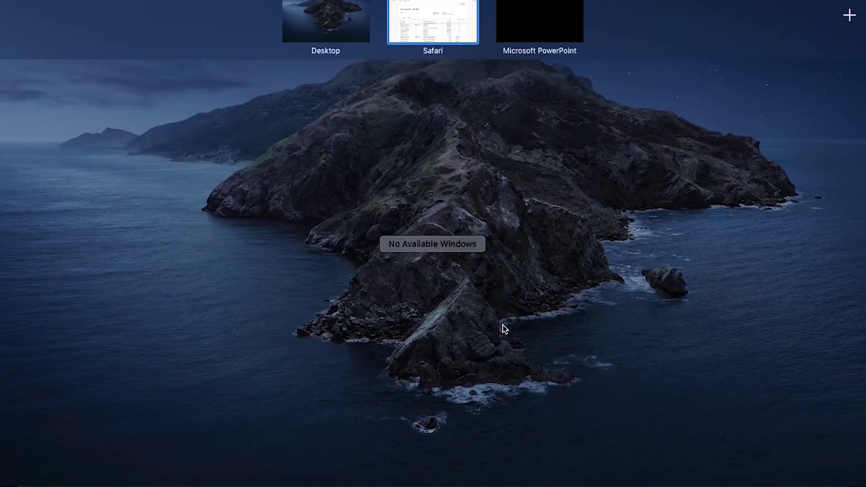
{"action": "key", "text": "Escape"}
{"action": "scroll", "coordinate": [564, 274], "scroll_direction": "down", "scroll_amount": 3}
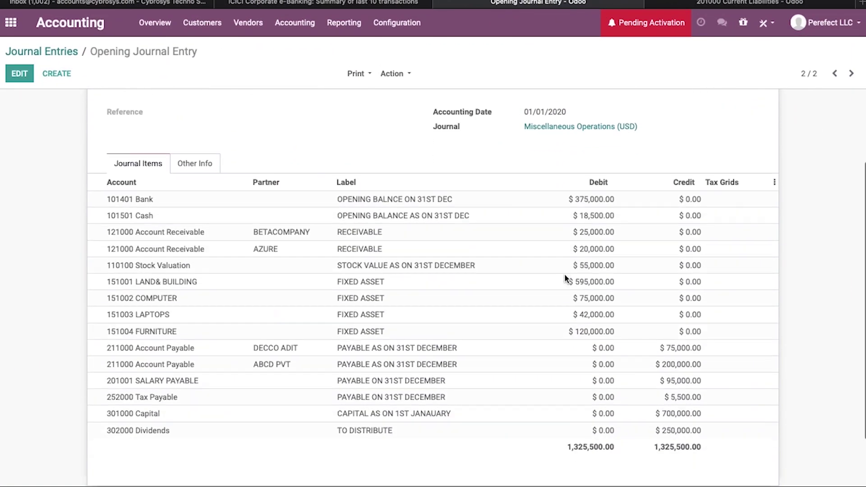
{"action": "scroll", "coordinate": [565, 275], "scroll_direction": "down", "scroll_amount": 3}
{"action": "scroll", "coordinate": [565, 273], "scroll_direction": "up", "scroll_amount": 6}
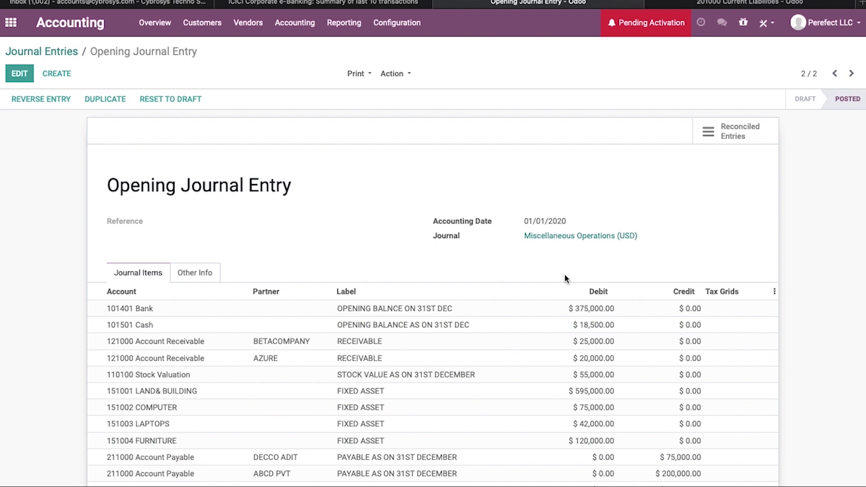
Open the Balance Sheet report from Reporting.
{"action": "left_click", "coordinate": [343, 23]}
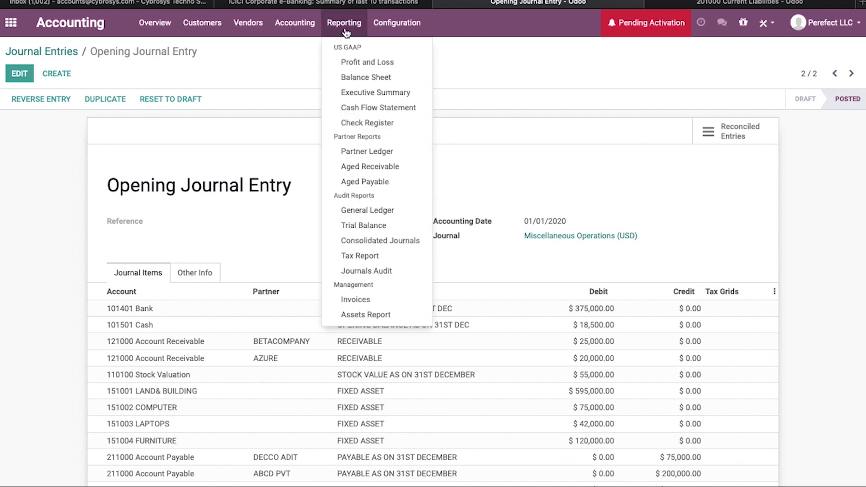
{"action": "left_click", "coordinate": [368, 78]}
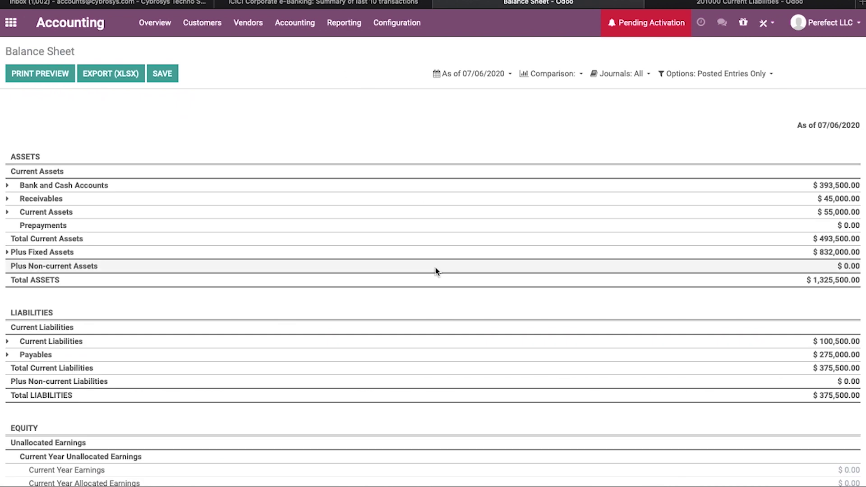
{"action": "scroll", "coordinate": [435, 268], "scroll_direction": "down", "scroll_amount": 4}
{"action": "scroll", "coordinate": [435, 267], "scroll_direction": "up", "scroll_amount": 4}
Inspect the Bank and Cash, Receivables, Current Assets and Fixed Assets groups, totalling 1,325,500.00.
{"action": "left_click", "coordinate": [8, 186]}
{"action": "left_click", "coordinate": [60, 198]}
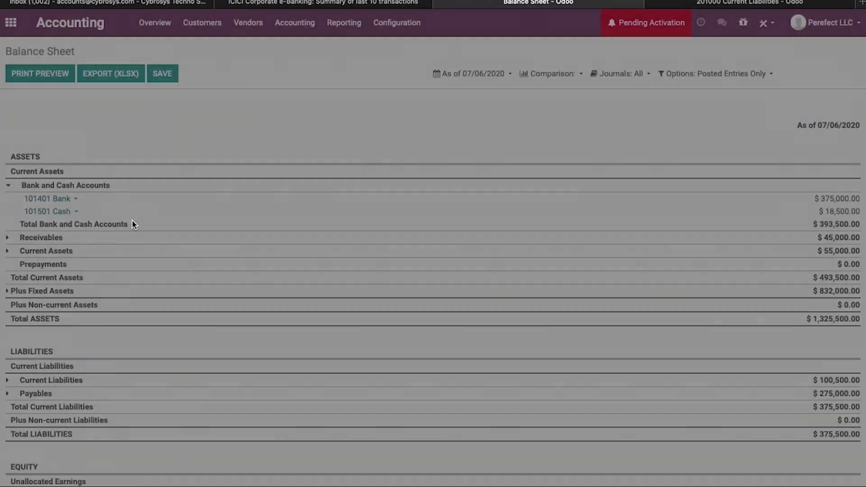
{"action": "left_click", "coordinate": [11, 186]}
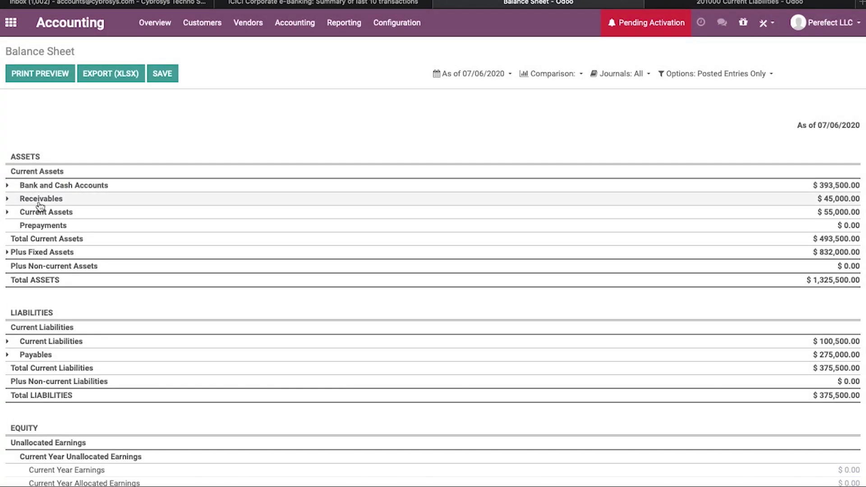
{"action": "left_click", "coordinate": [9, 199]}
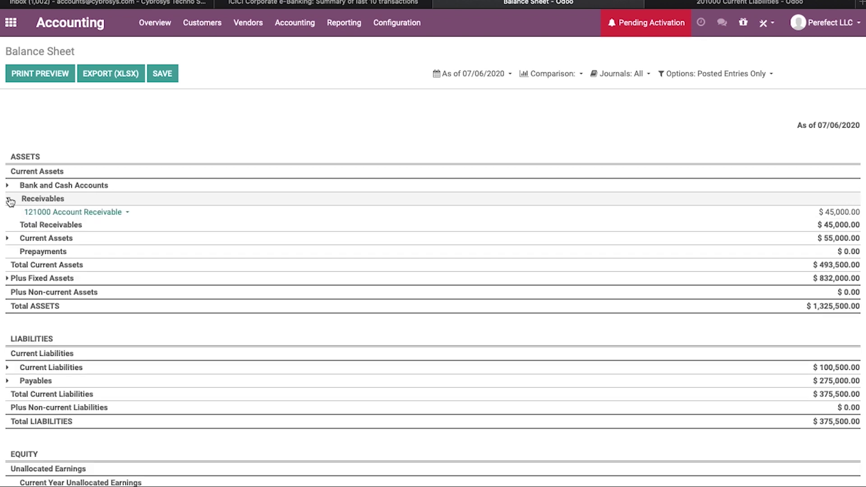
{"action": "left_click", "coordinate": [10, 200]}
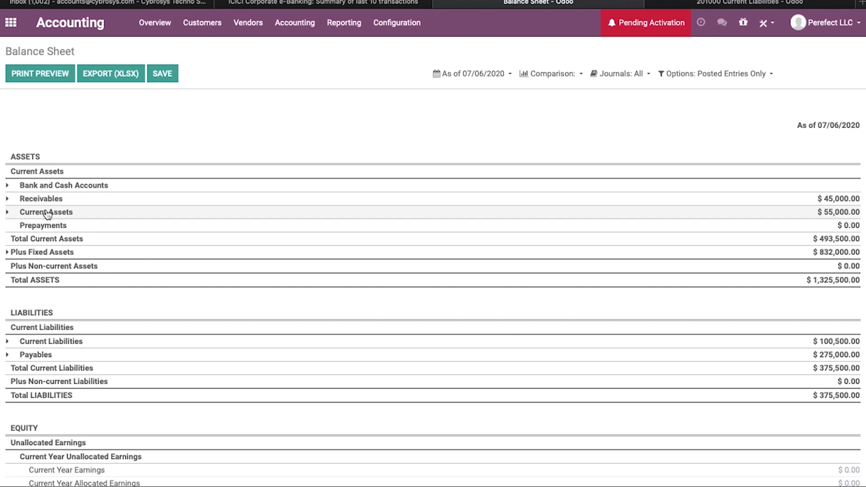
{"action": "left_click", "coordinate": [8, 213]}
{"action": "left_click", "coordinate": [11, 213]}
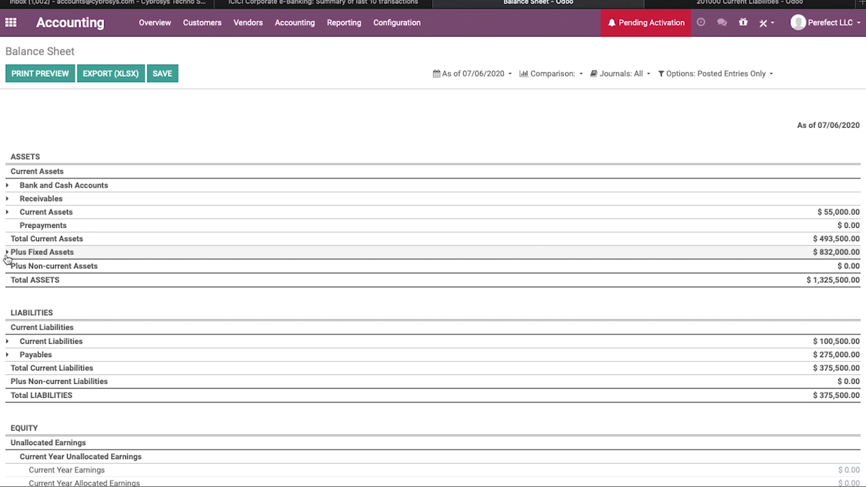
{"action": "left_click", "coordinate": [8, 253]}
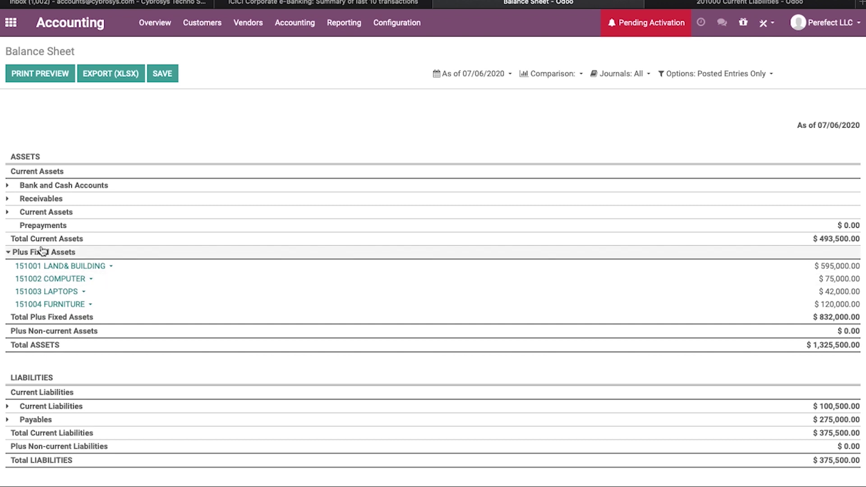
{"action": "left_click", "coordinate": [8, 253]}
{"action": "scroll", "coordinate": [171, 352], "scroll_direction": "down", "scroll_amount": 3}
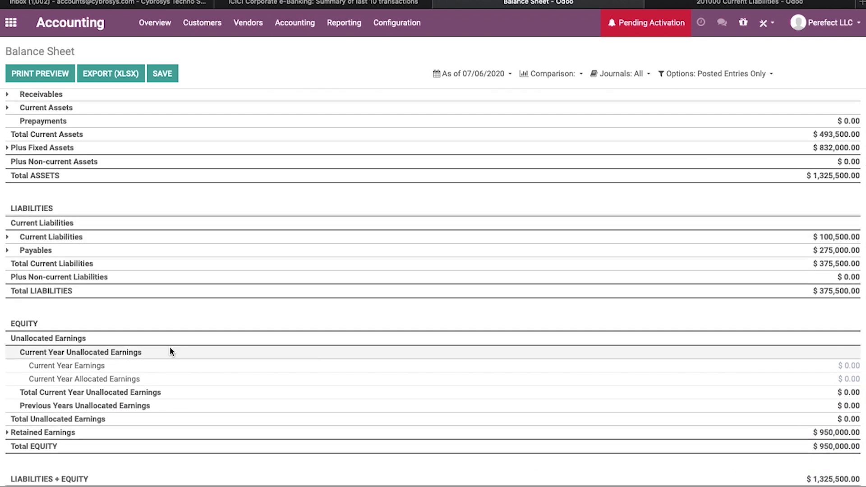
Check Payables (211000 at 275,000.00), Current Liabilities and Retained Earnings accounts on the Balance Sheet.
{"action": "left_click", "coordinate": [7, 250]}
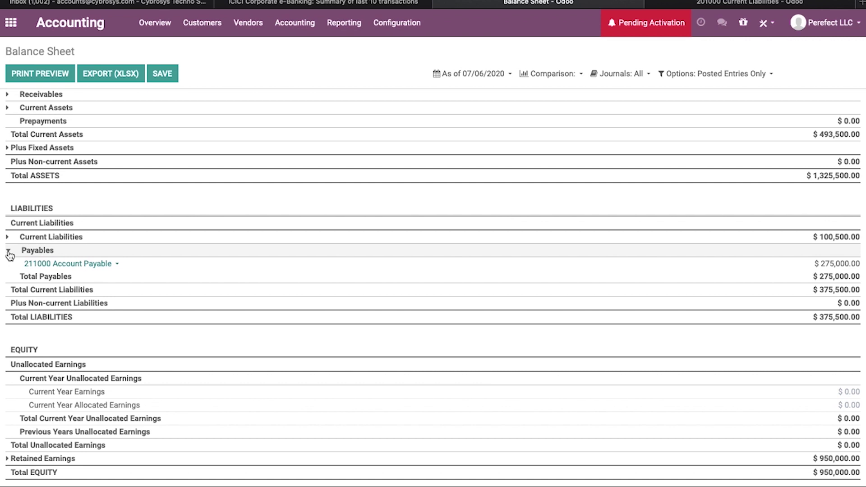
{"action": "left_click", "coordinate": [7, 237]}
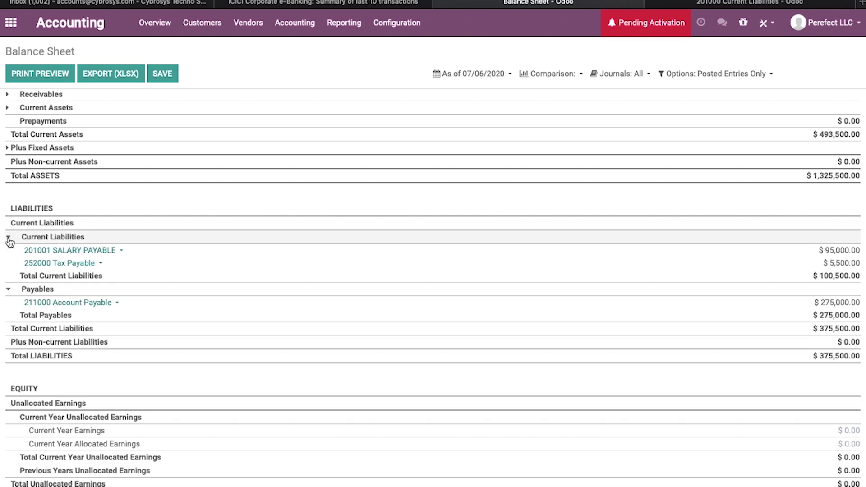
{"action": "left_click", "coordinate": [8, 239]}
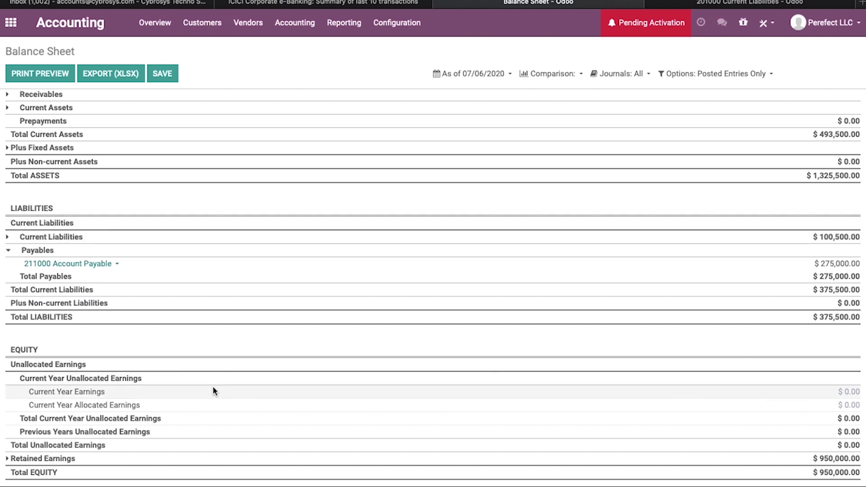
{"action": "scroll", "coordinate": [213, 388], "scroll_direction": "down", "scroll_amount": 3}
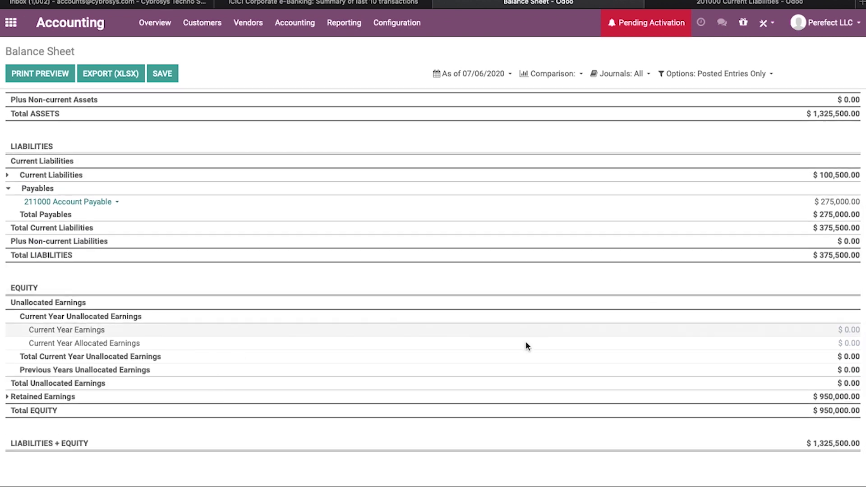
{"action": "left_click", "coordinate": [9, 398]}
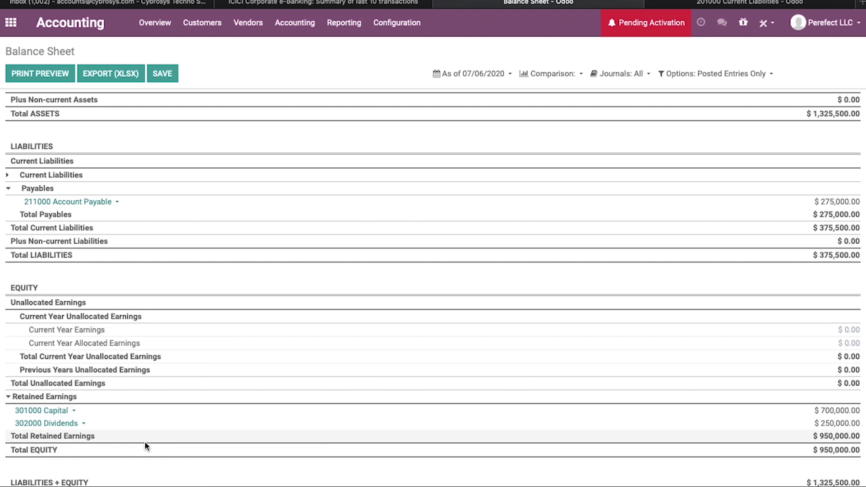
{"action": "left_click", "coordinate": [9, 397]}
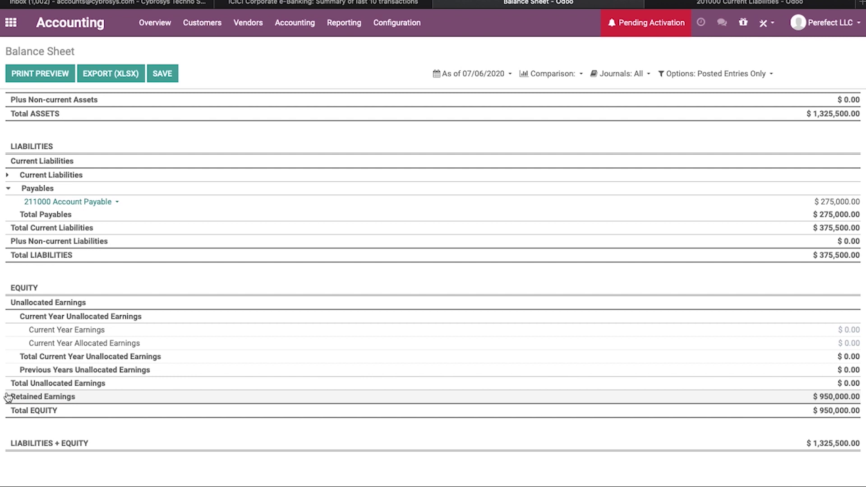
{"action": "scroll", "coordinate": [87, 184], "scroll_direction": "up", "scroll_amount": 4}
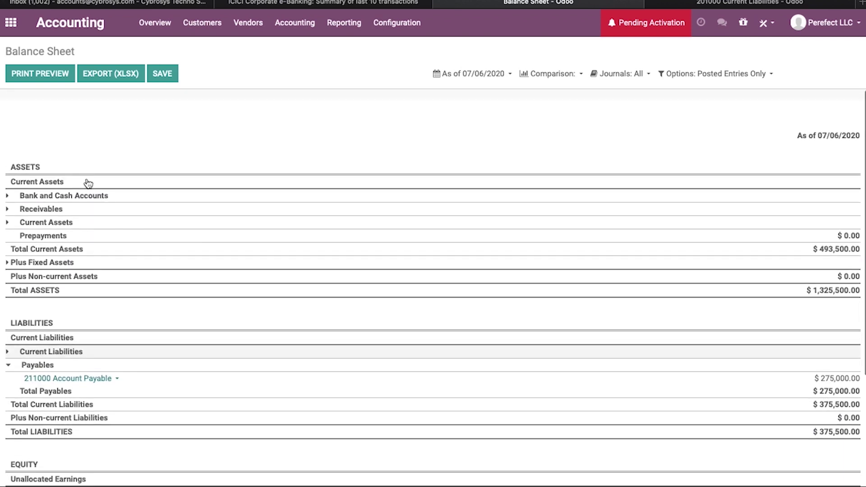